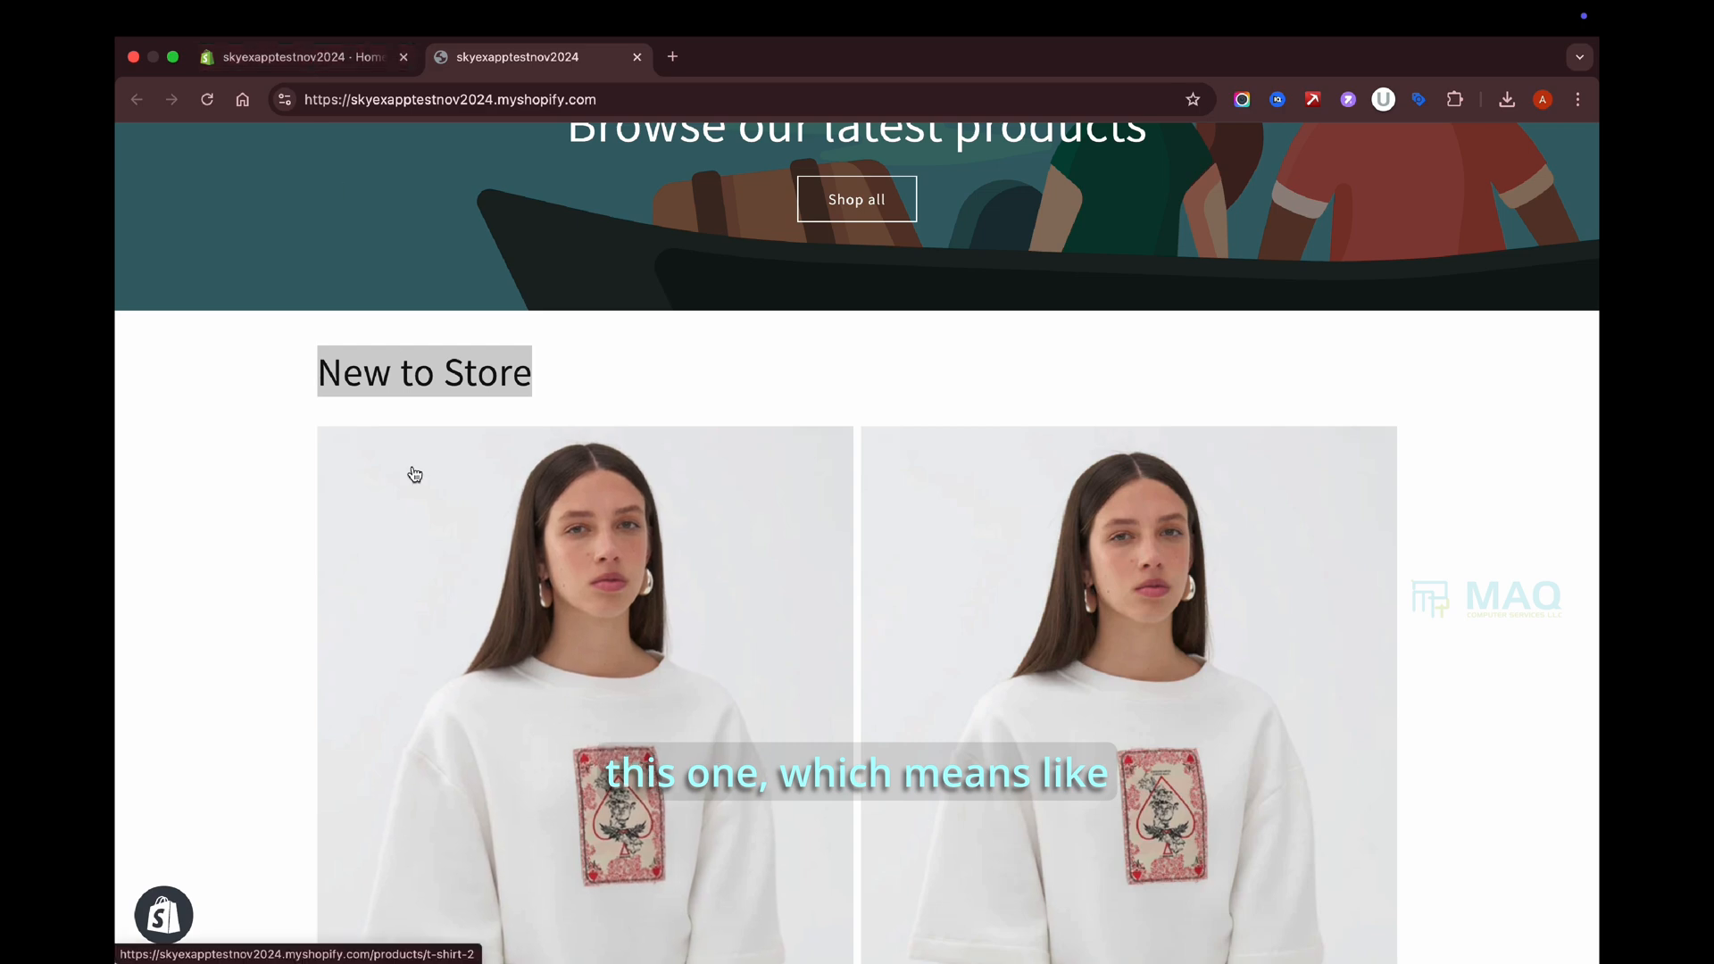
{"action": "left_click", "coordinate": [422, 357]}
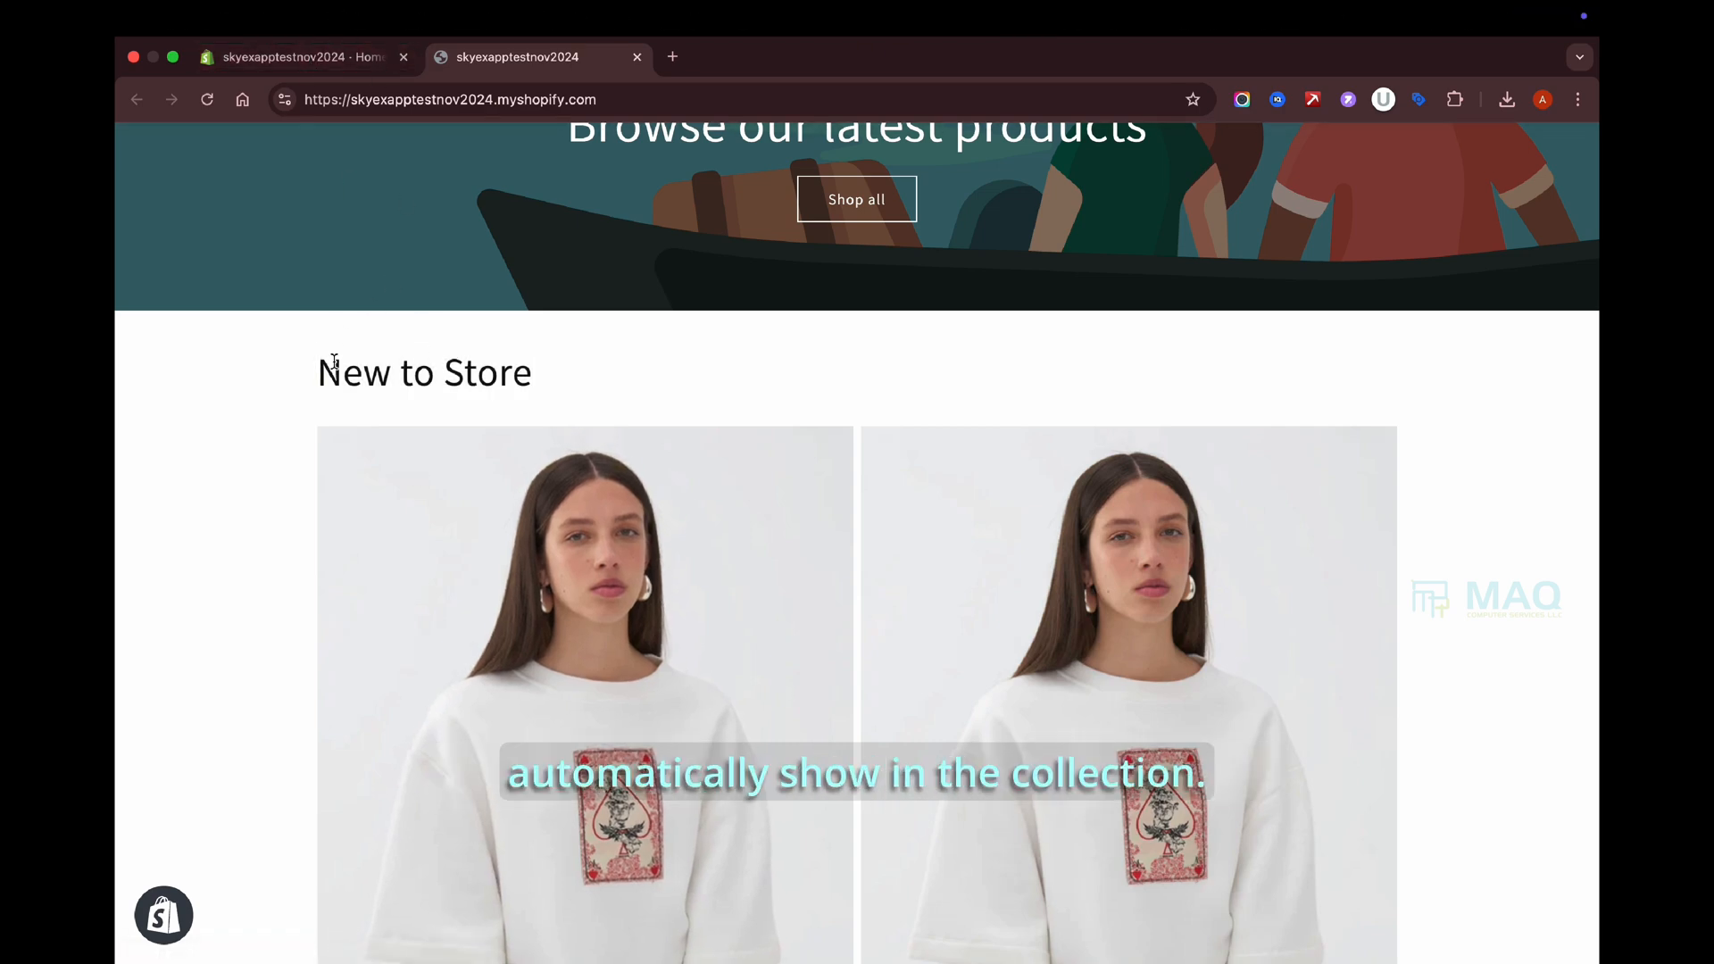
{"action": "left_click_drag", "start_coordinate": [320, 370], "coordinate": [604, 376]}
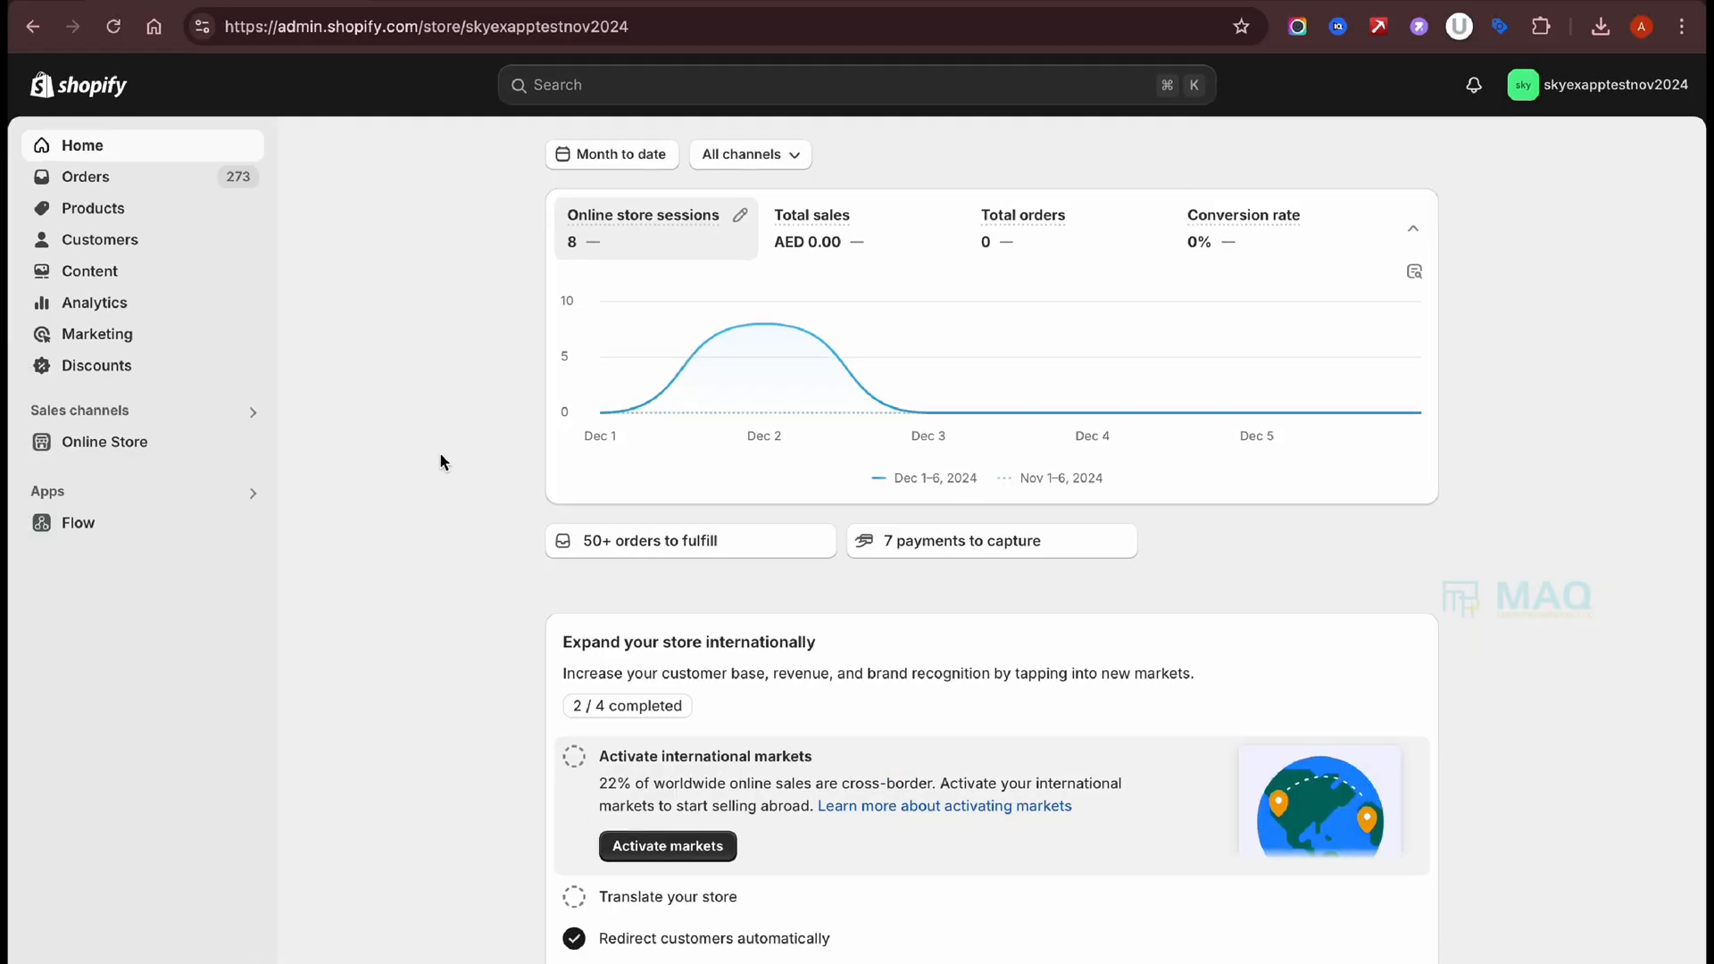
Open the Flow app in the store admin and create a new workflow.
{"action": "left_click", "coordinate": [77, 493]}
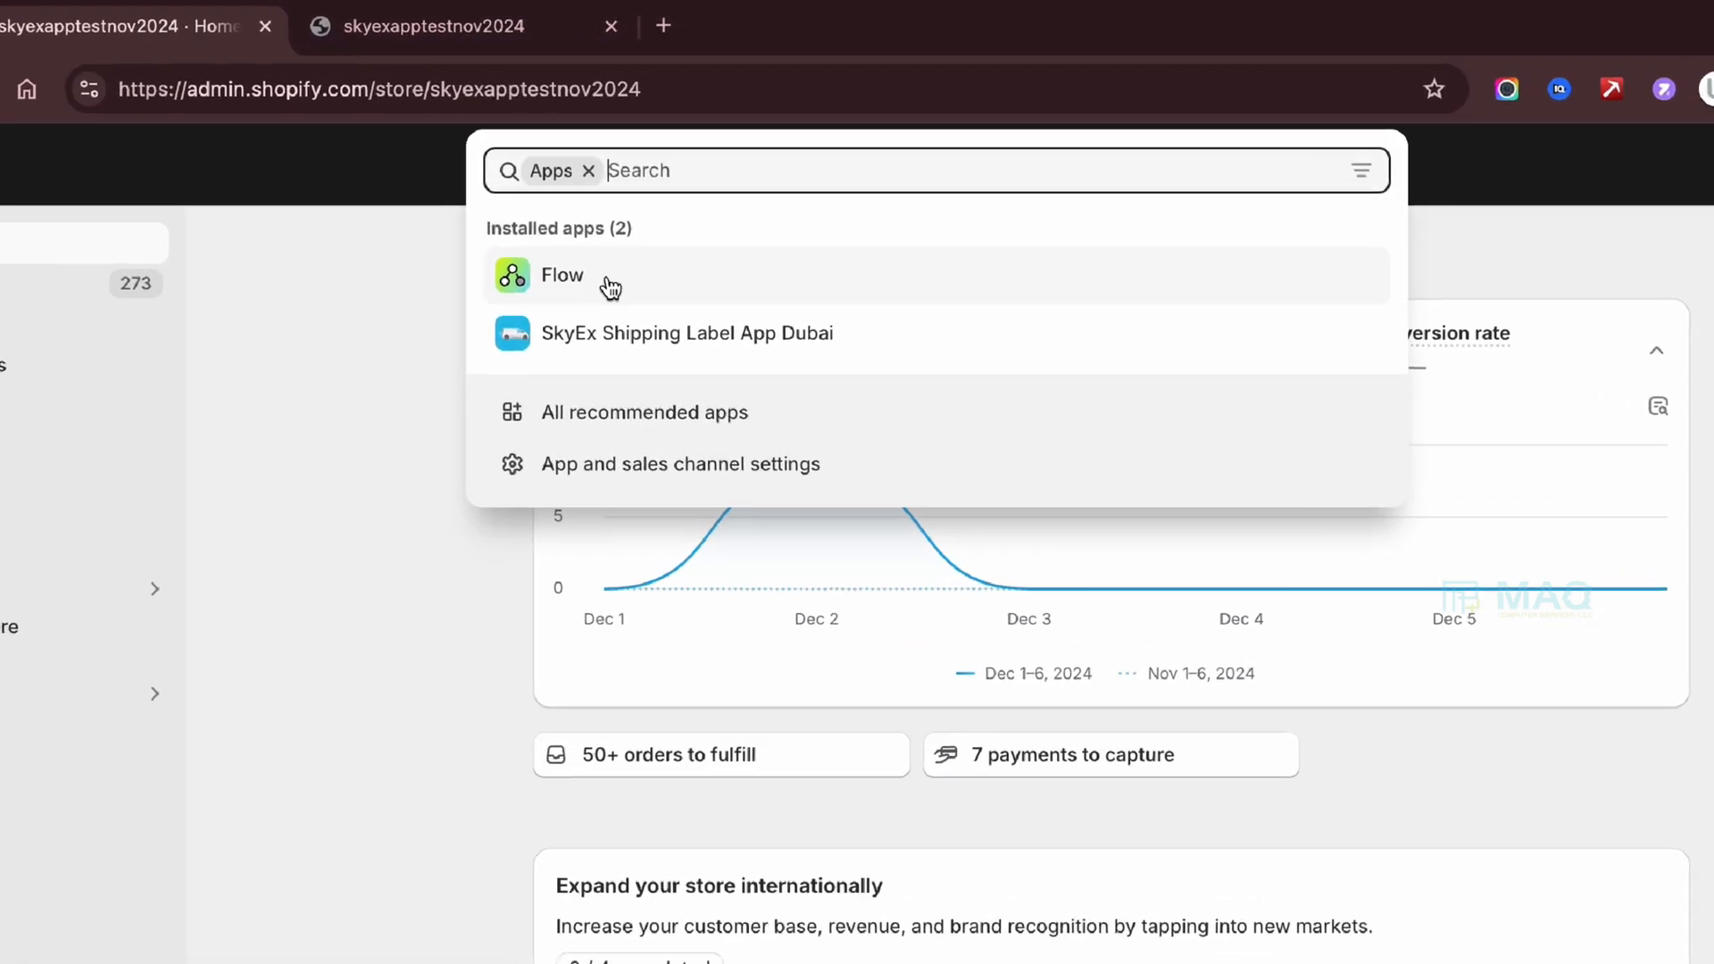
{"action": "left_click", "coordinate": [605, 290]}
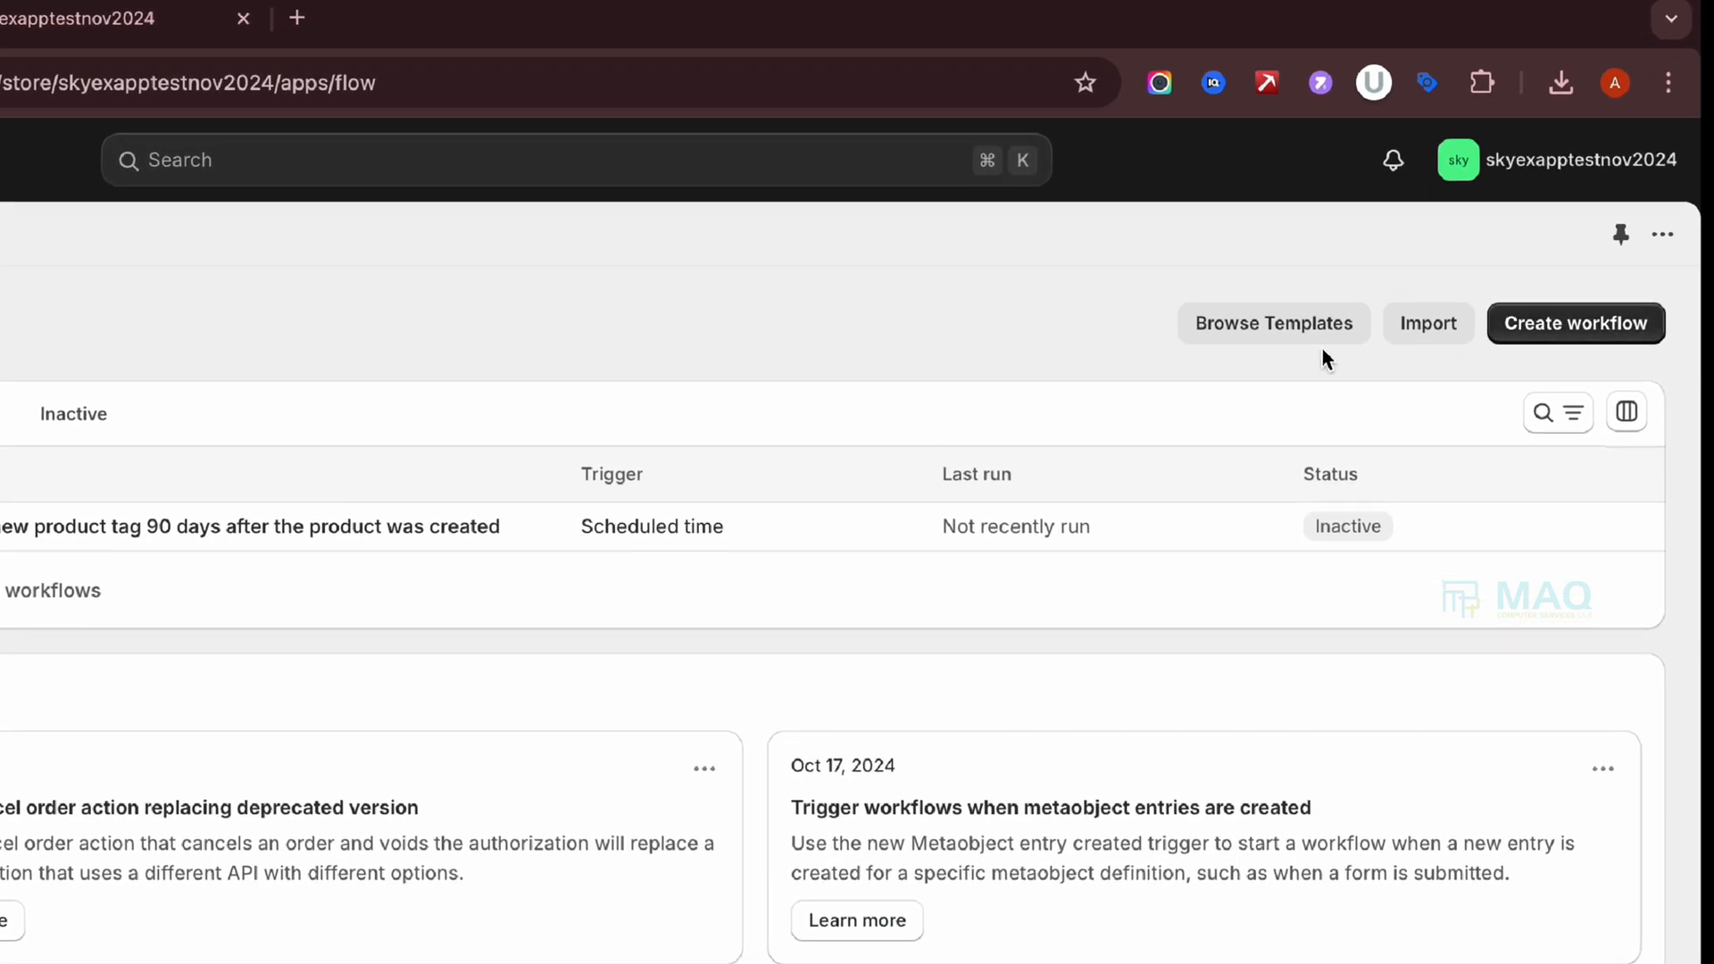
{"action": "left_click", "coordinate": [1577, 327]}
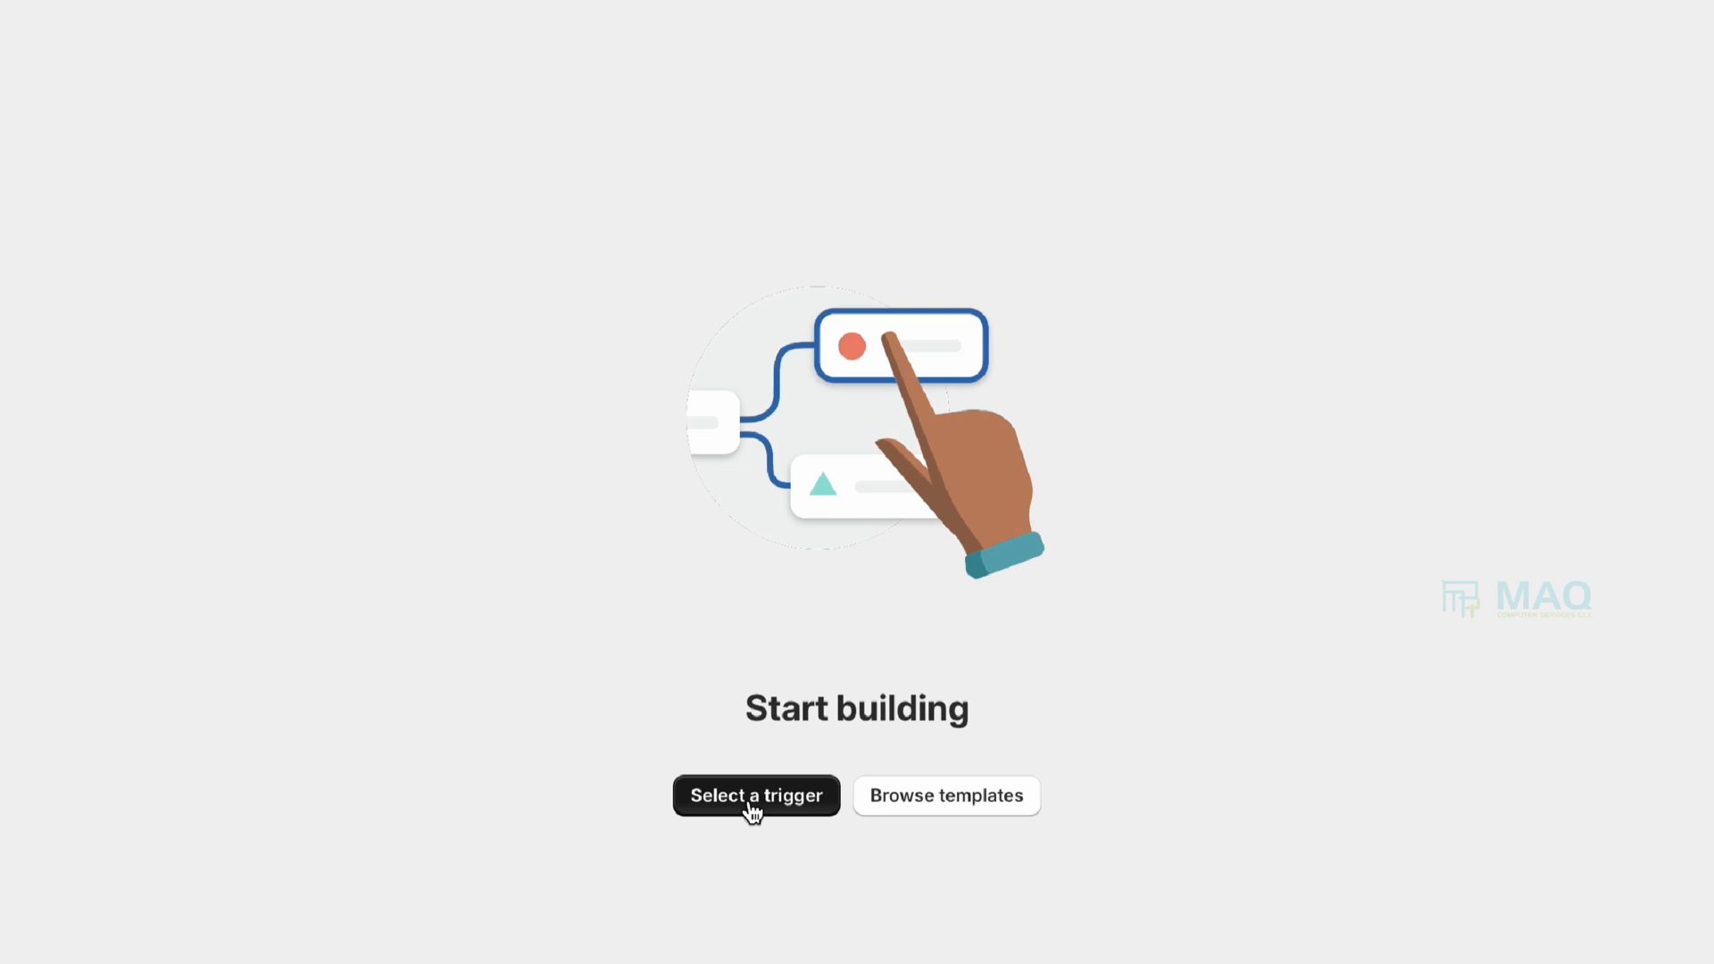
Set the workflow's trigger to Shopify's Product created event.
{"action": "left_click", "coordinate": [752, 807]}
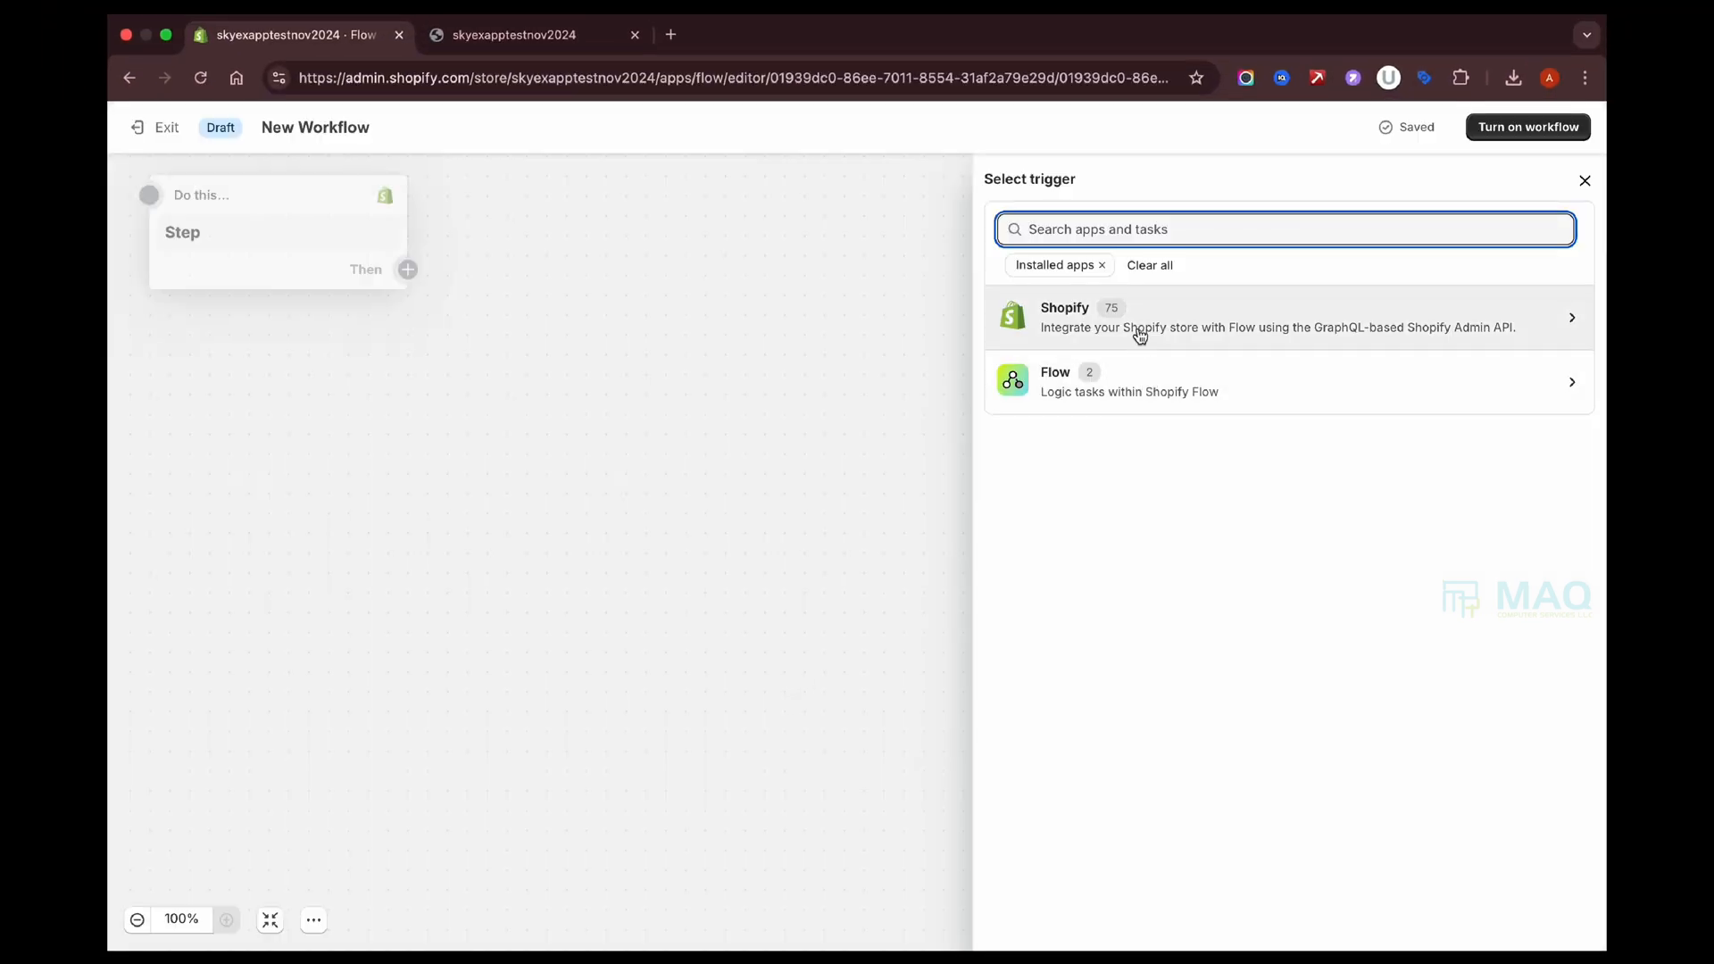
{"action": "left_click", "coordinate": [1139, 335]}
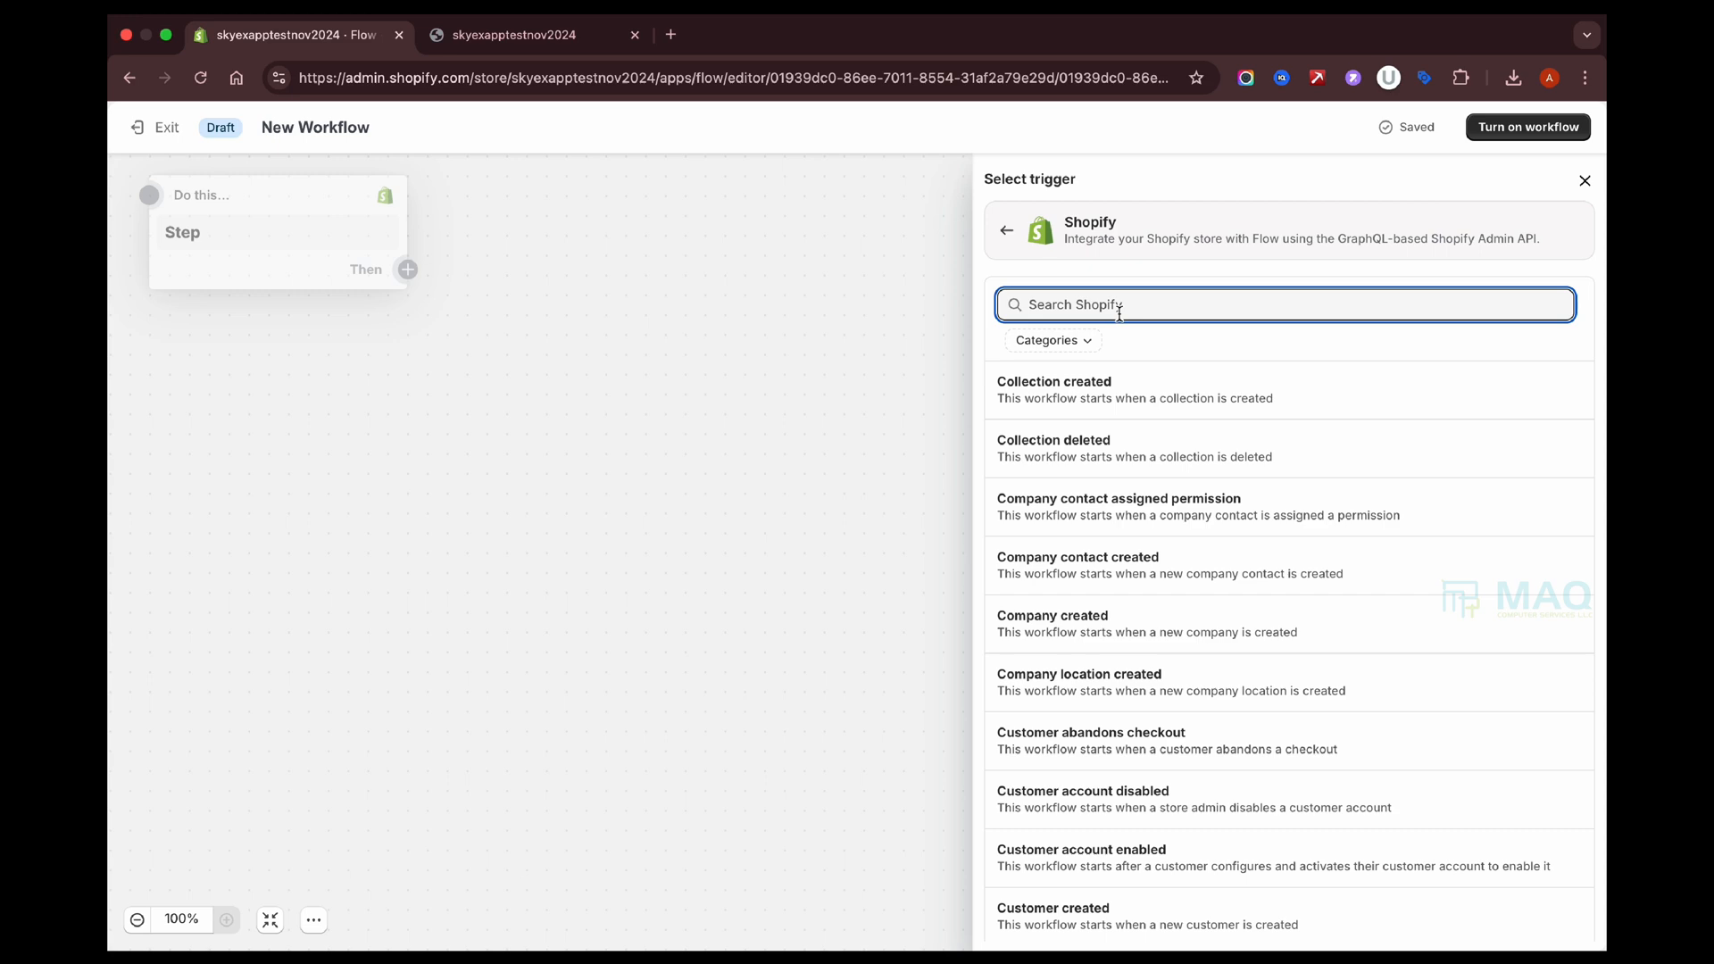
{"action": "type", "text": "product crea"}
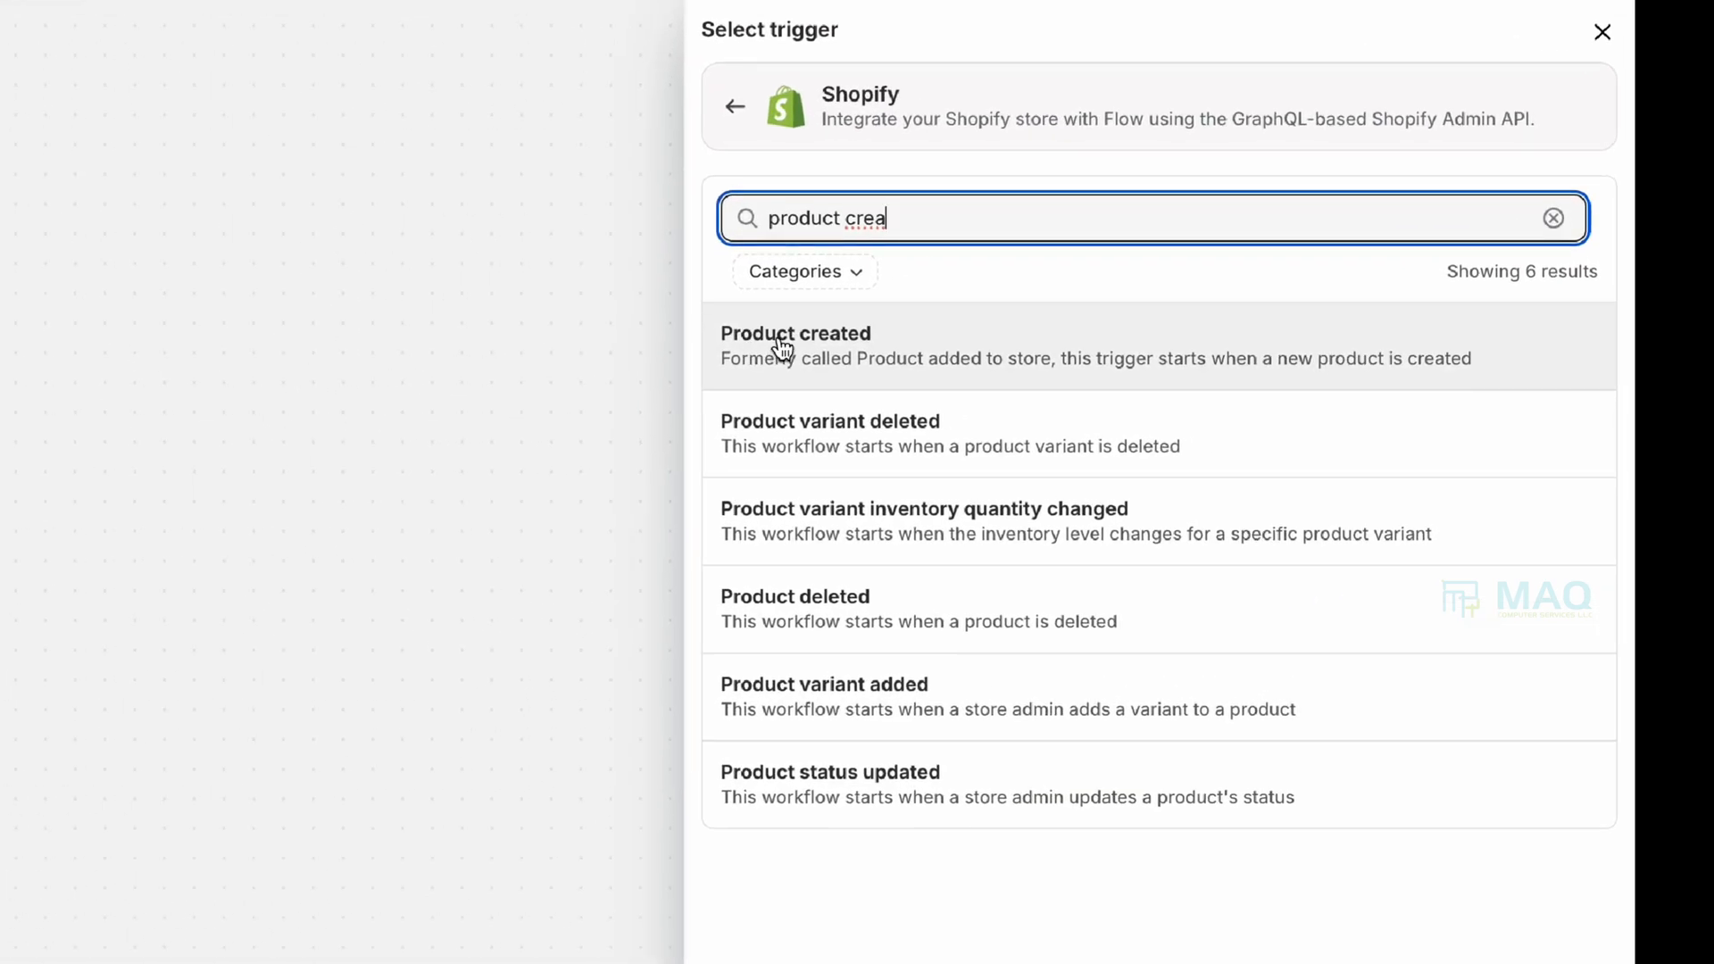
{"action": "left_click", "coordinate": [783, 346]}
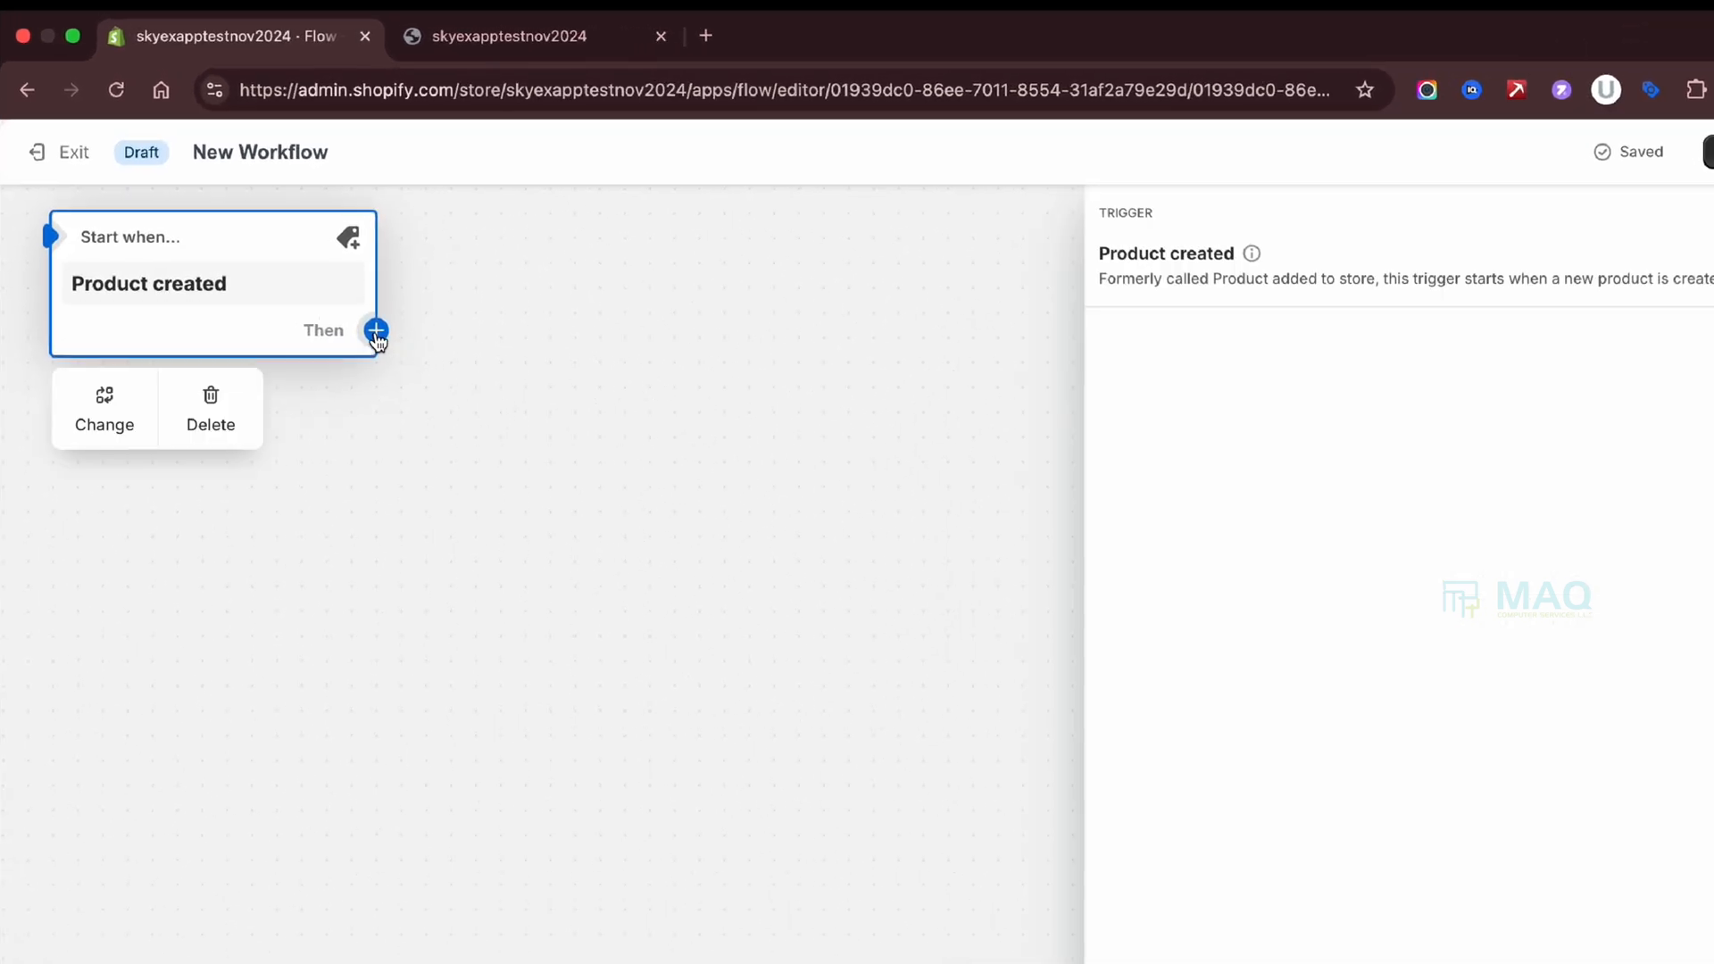
Add Shopify's Add product tags action after the Product created trigger.
{"action": "left_click", "coordinate": [376, 332]}
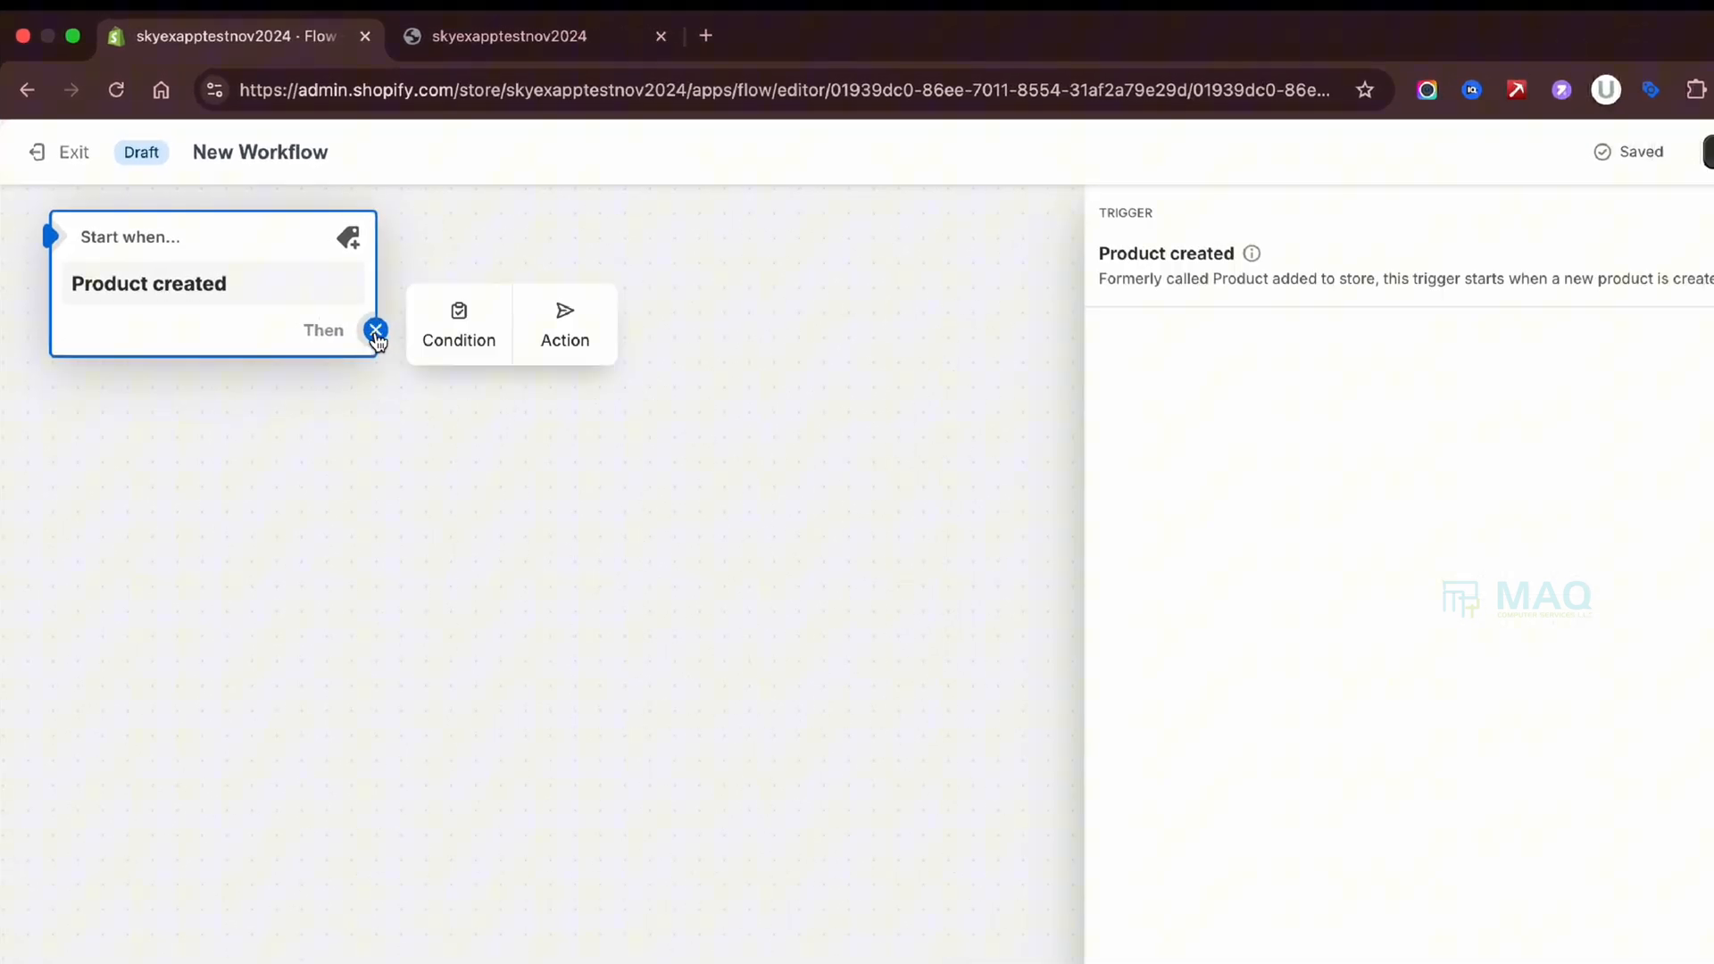
{"action": "left_click", "coordinate": [580, 337]}
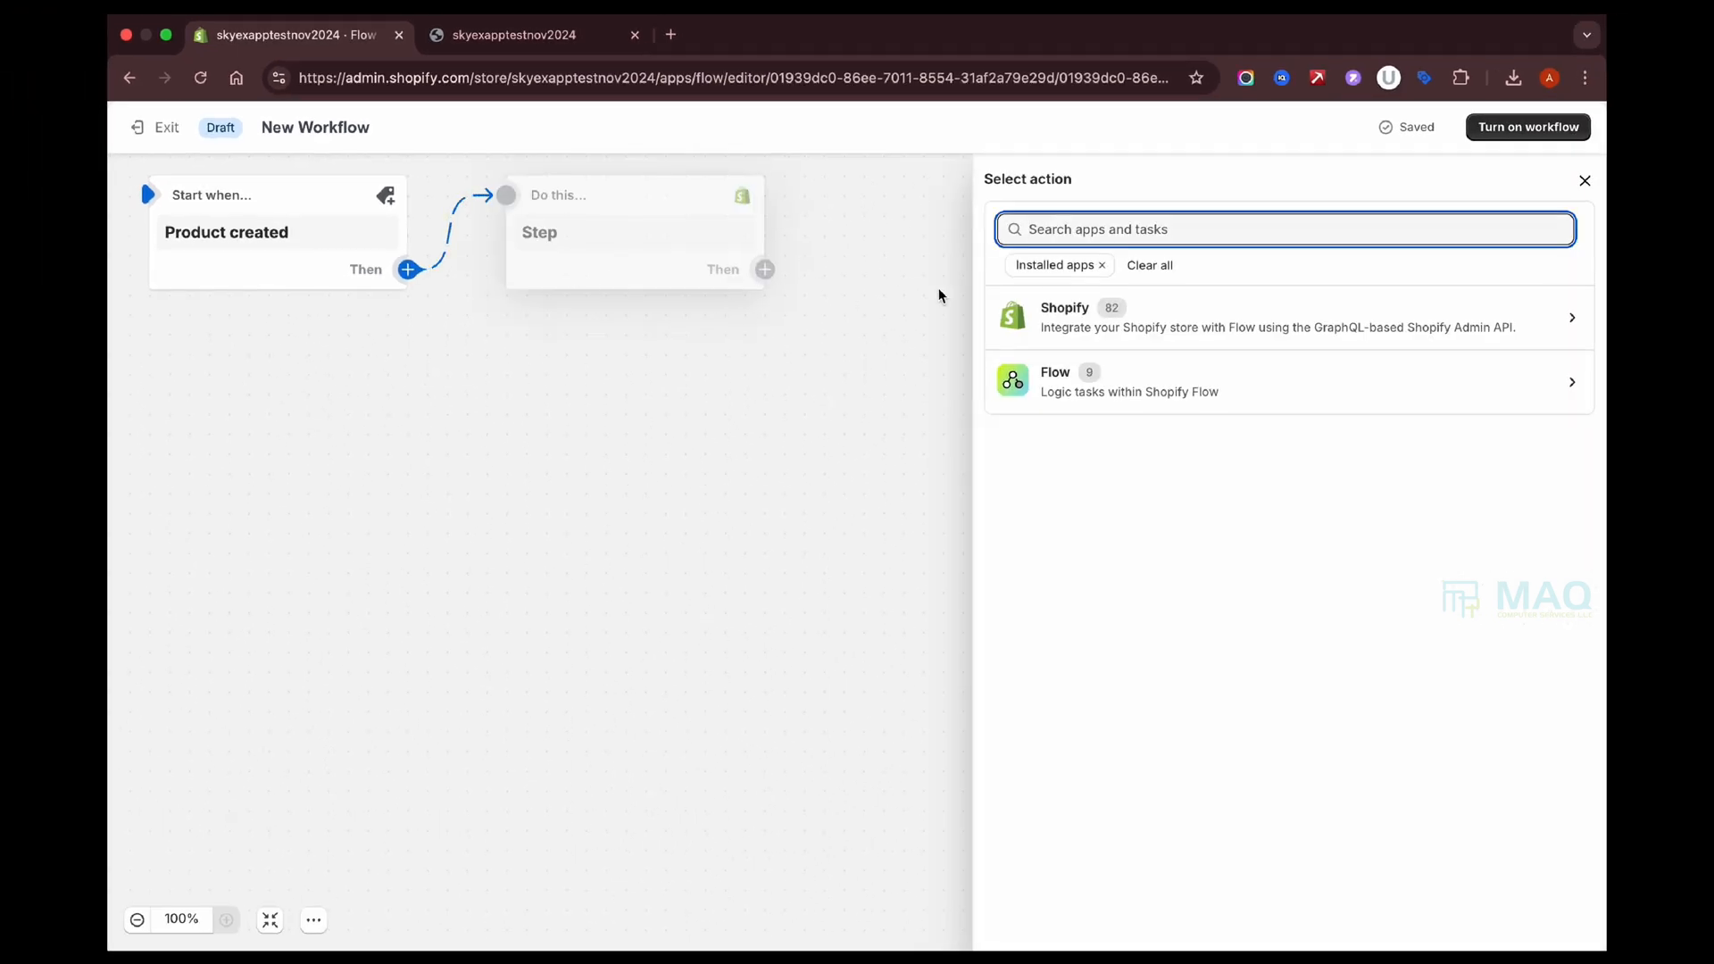
{"action": "left_click", "coordinate": [1116, 329]}
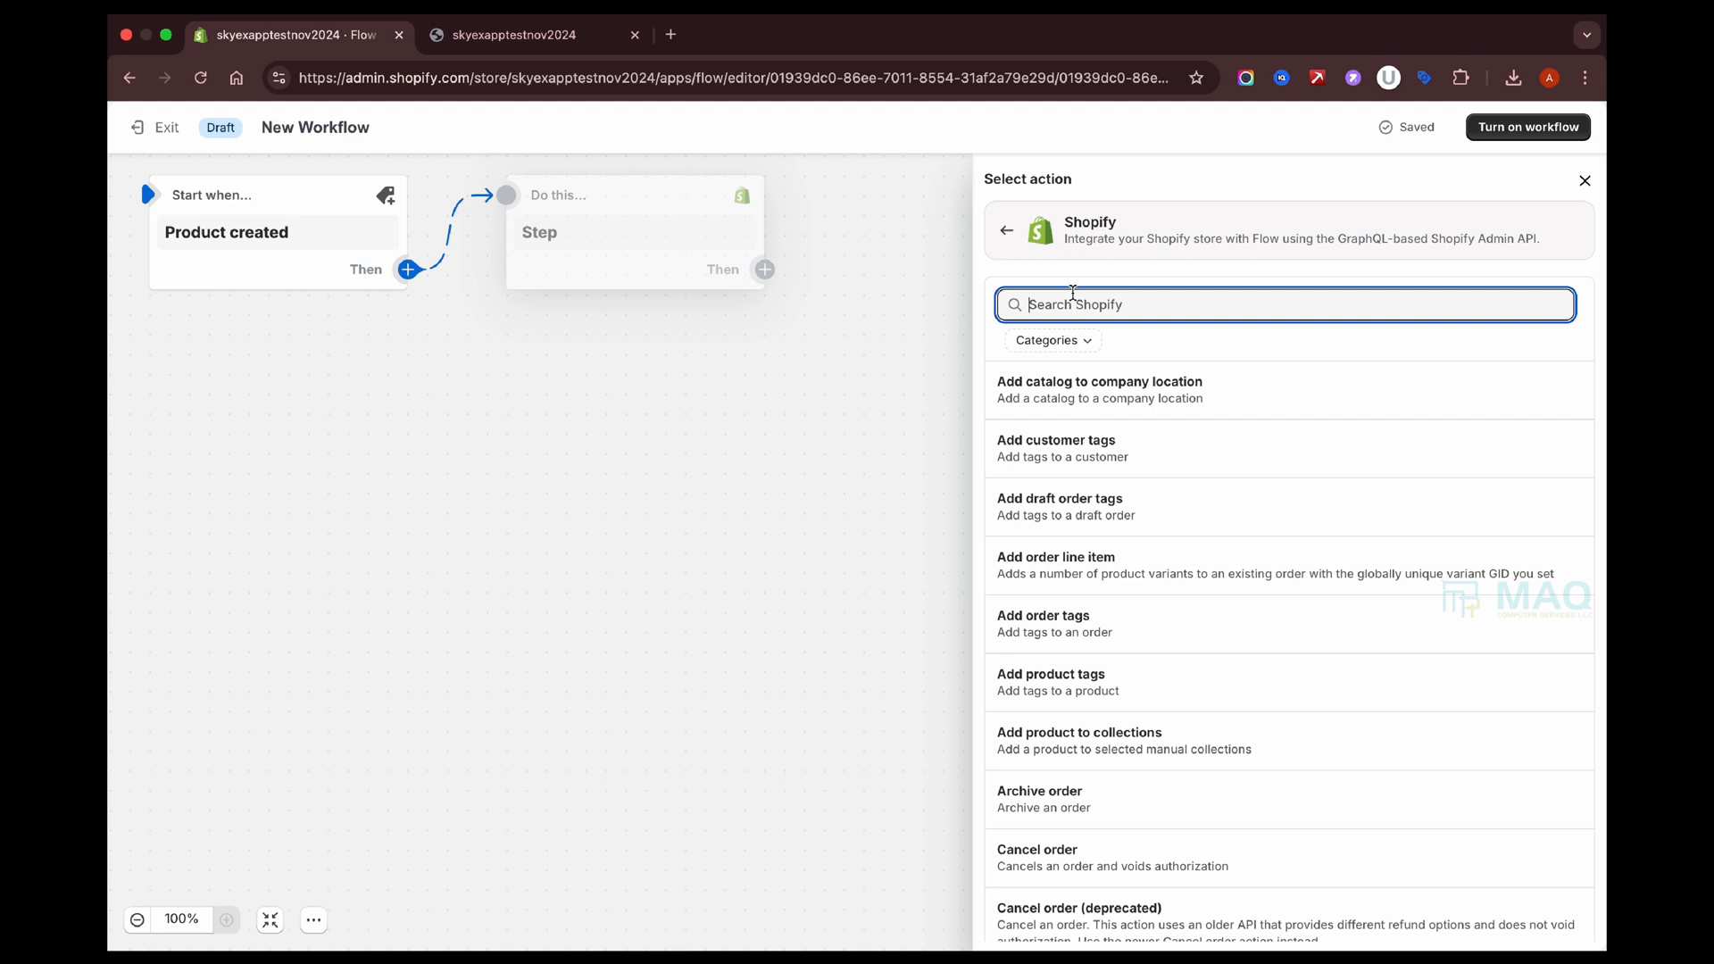
{"action": "type", "text": "tags"}
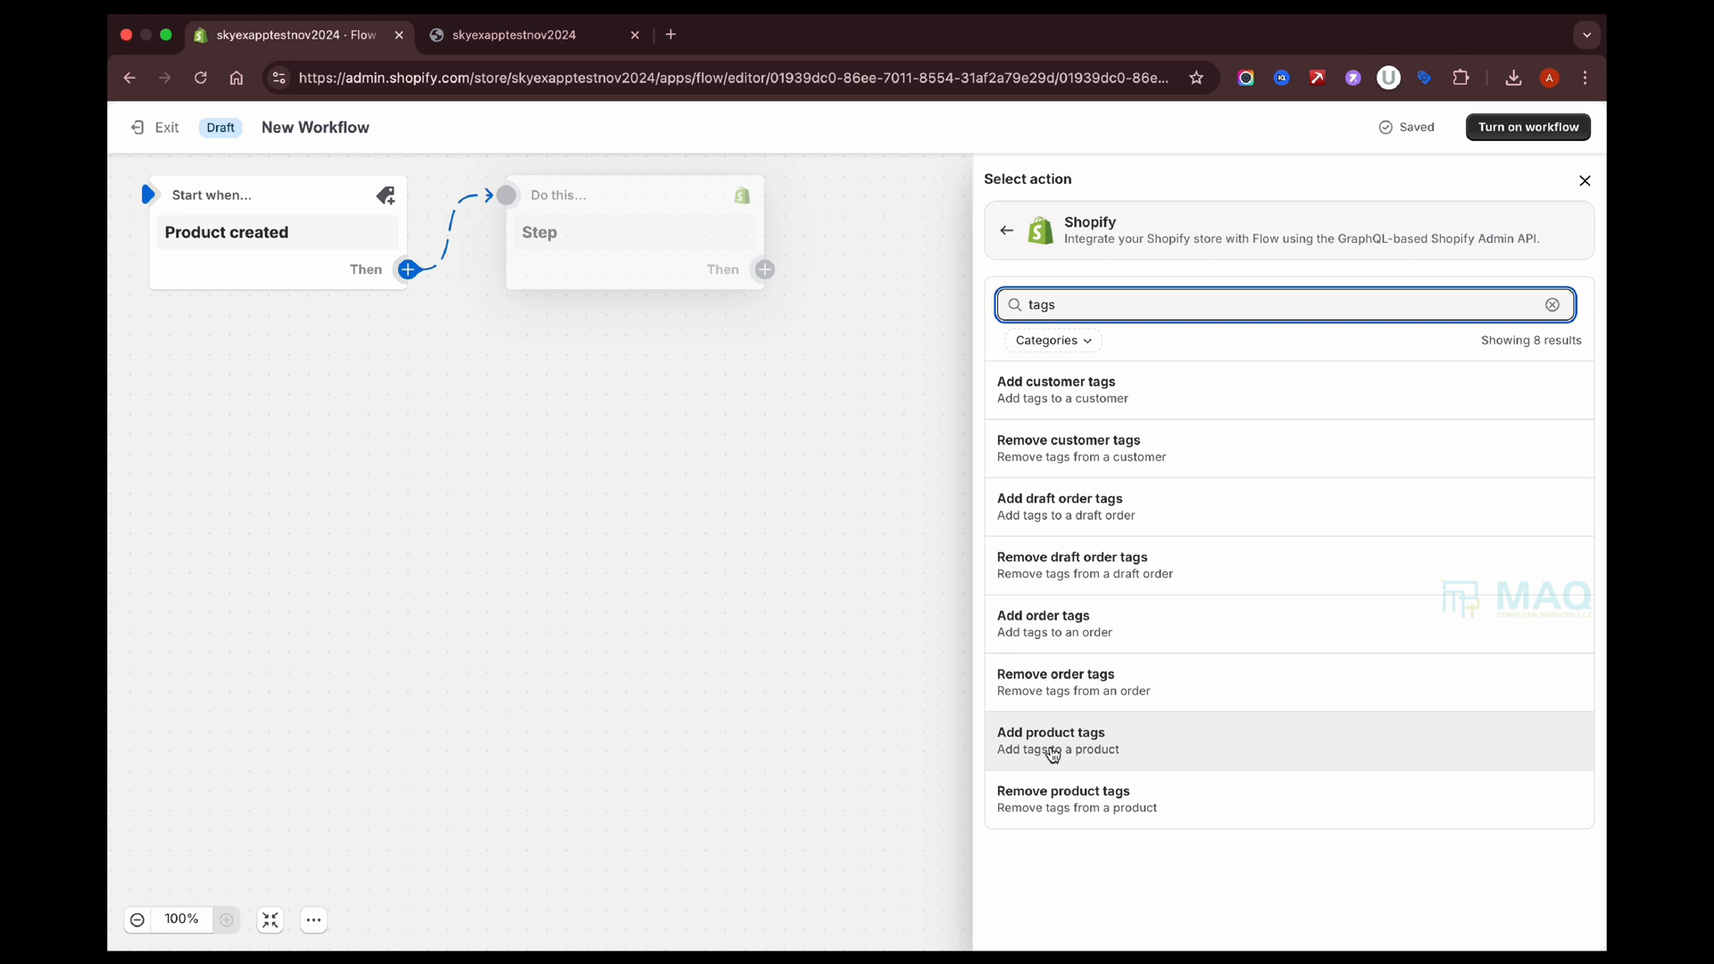
{"action": "left_click", "coordinate": [1052, 754]}
Enter "new" as the tag that the Add product tags action adds to the product.
{"action": "left_click", "coordinate": [1059, 393]}
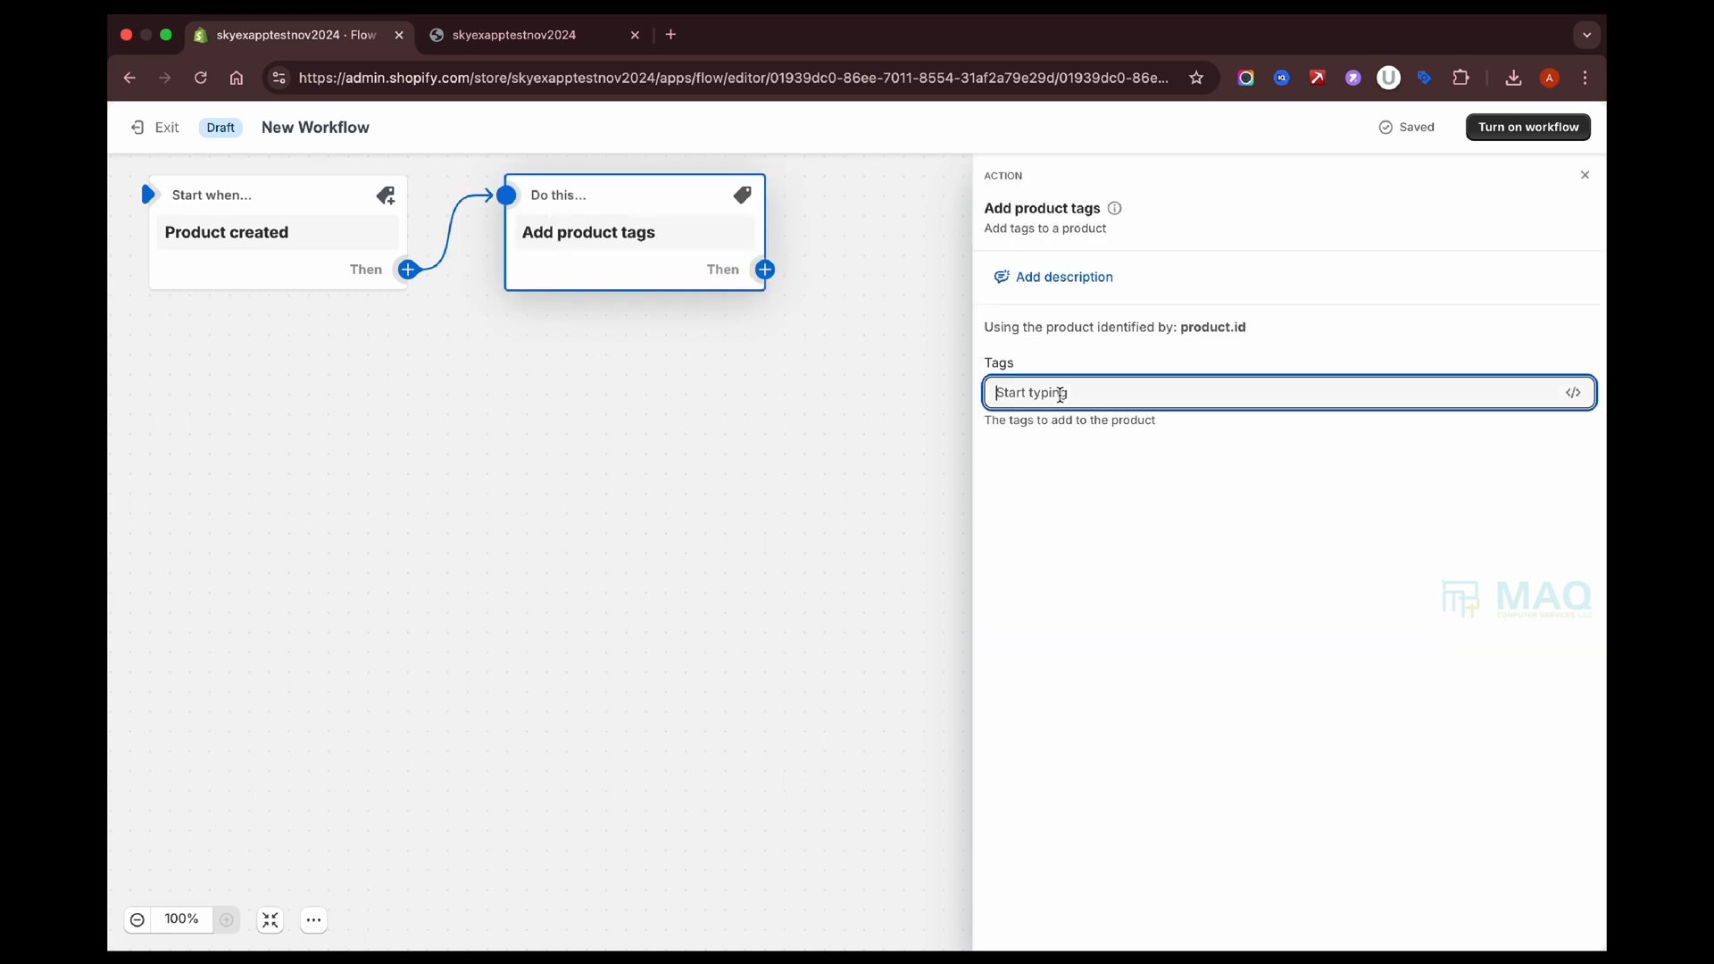
{"action": "type", "text": "new"}
{"action": "key", "text": "Return"}
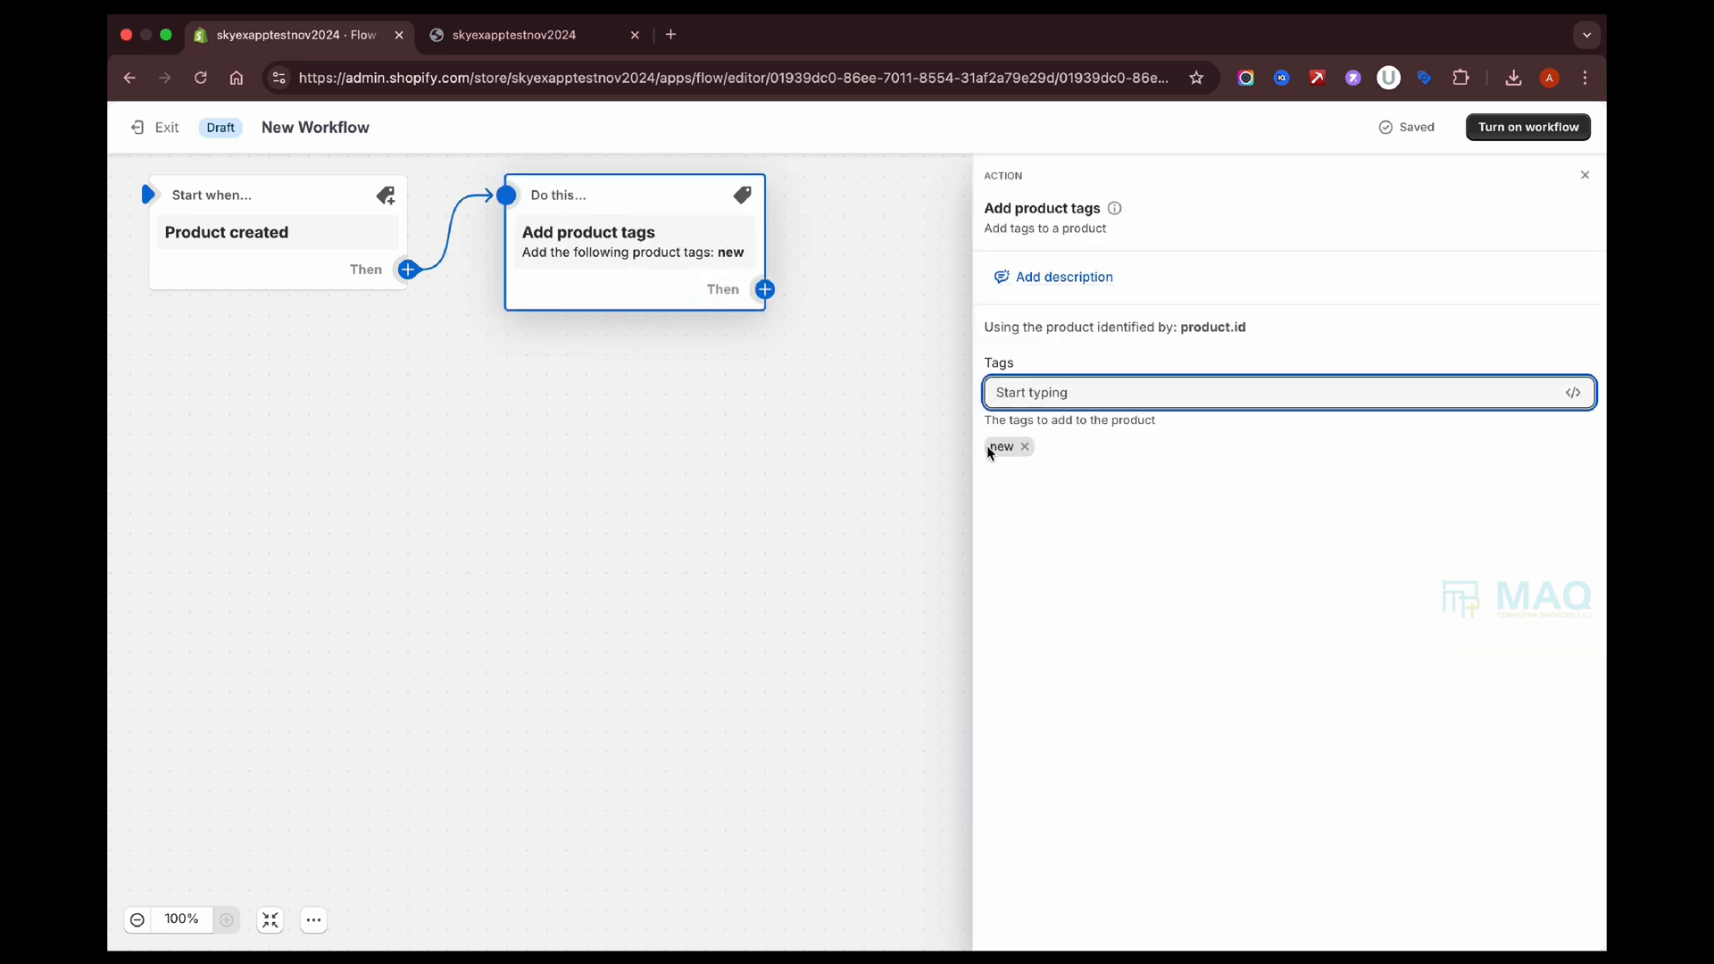
{"action": "left_click_drag", "start_coordinate": [989, 445], "coordinate": [1010, 445]}
{"action": "left_click", "coordinate": [1151, 474]}
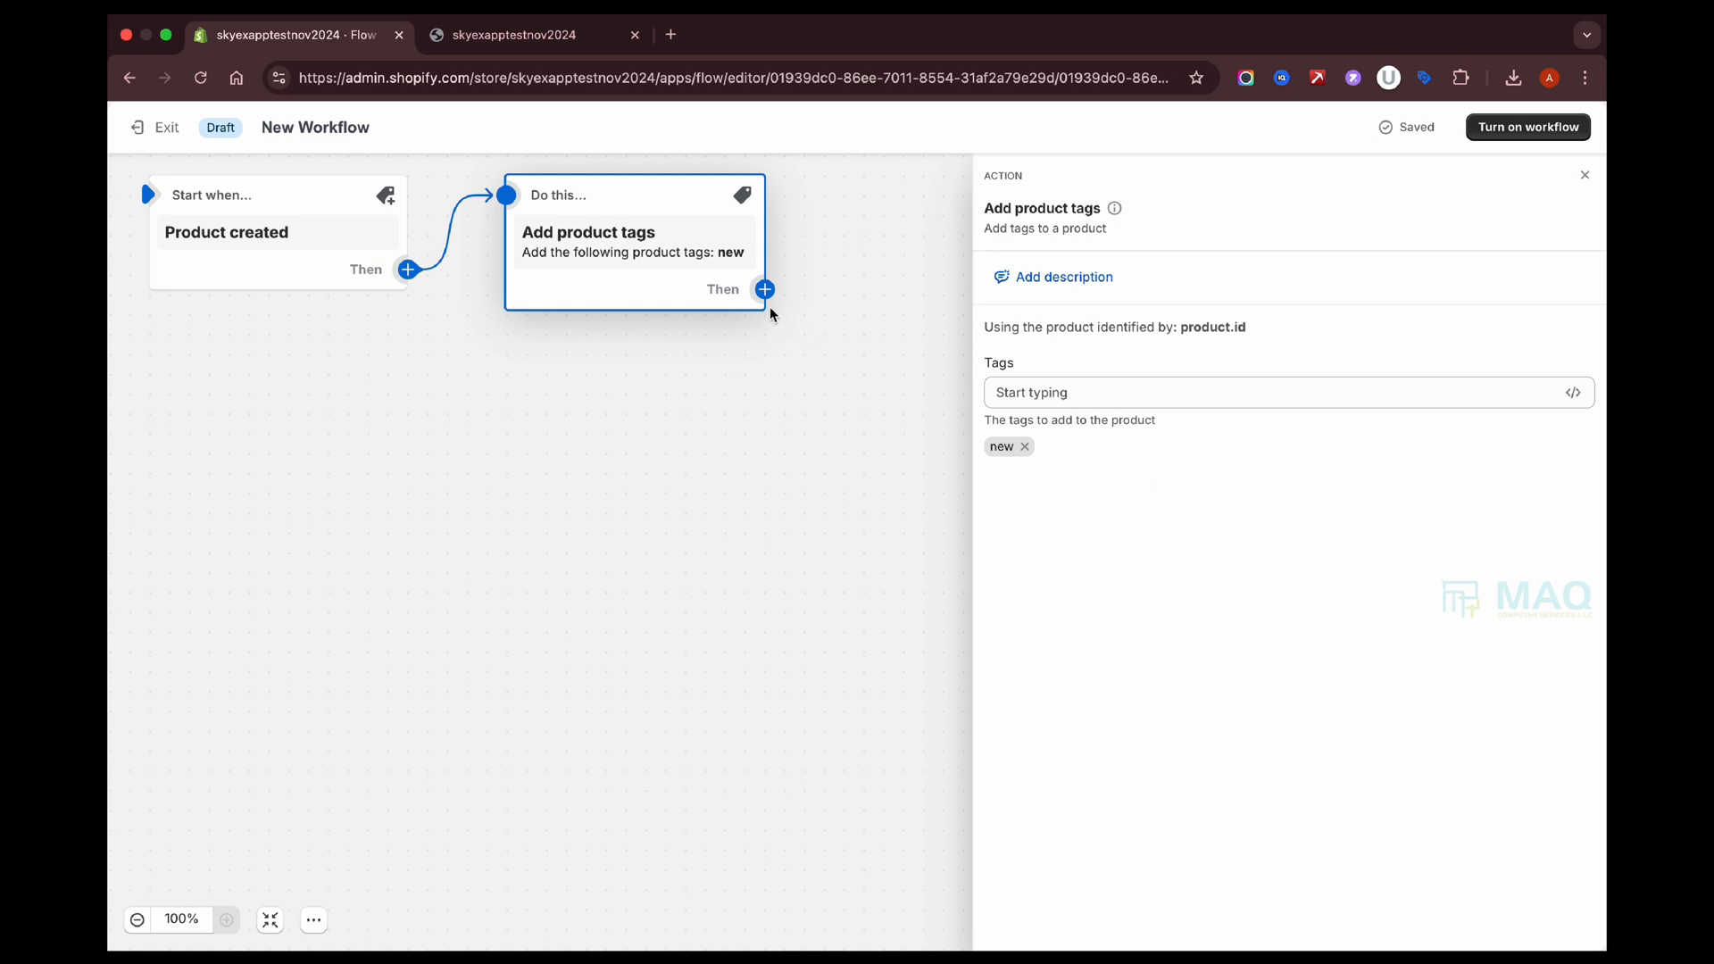
Turn on the workflow, confirm its activation and exit the workflow editor.
{"action": "mouse_move", "coordinate": [766, 295]}
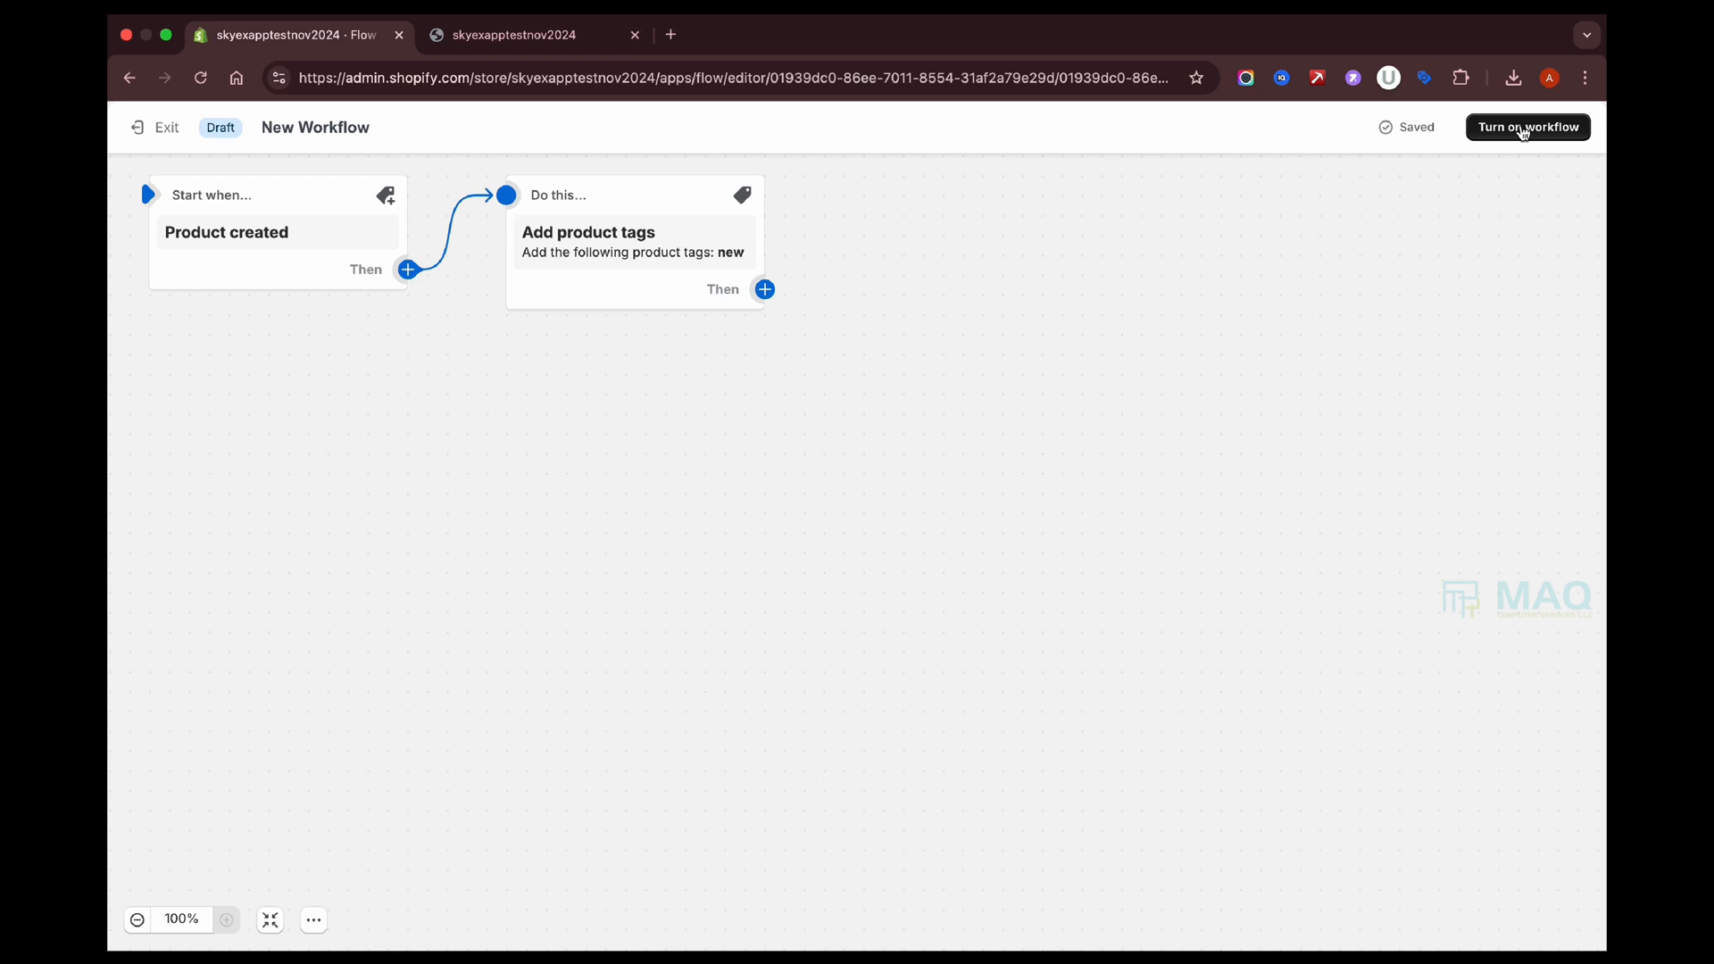
{"action": "left_click", "coordinate": [1524, 127]}
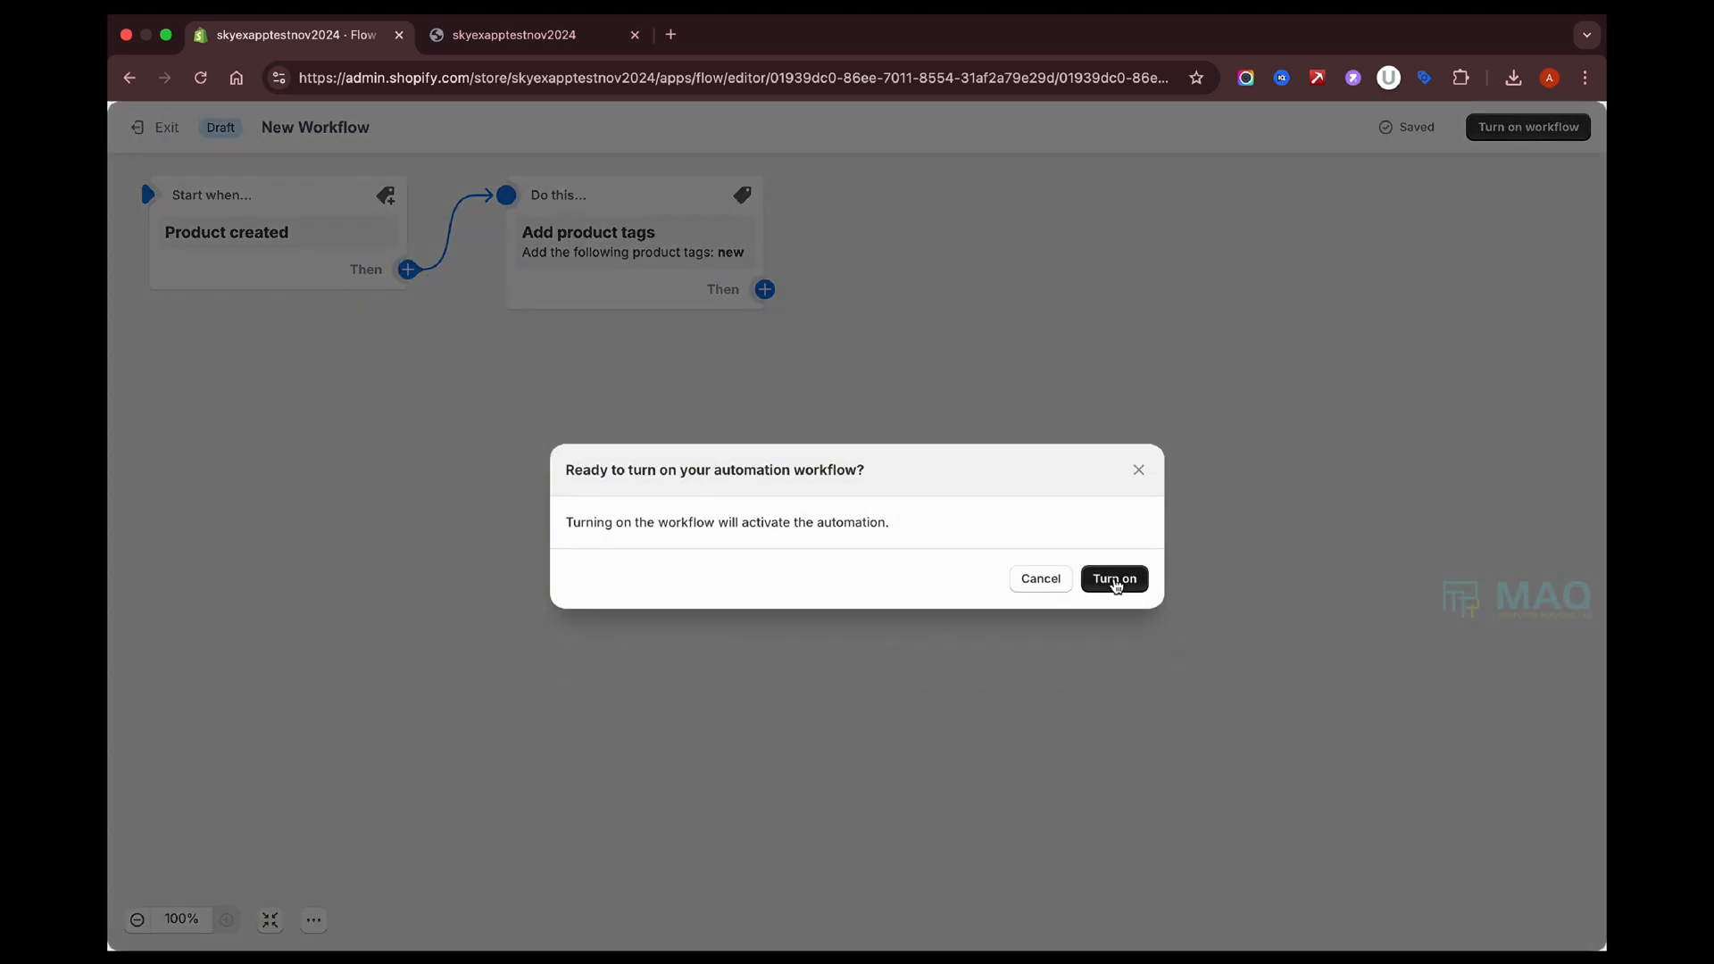
{"action": "left_click", "coordinate": [1115, 580]}
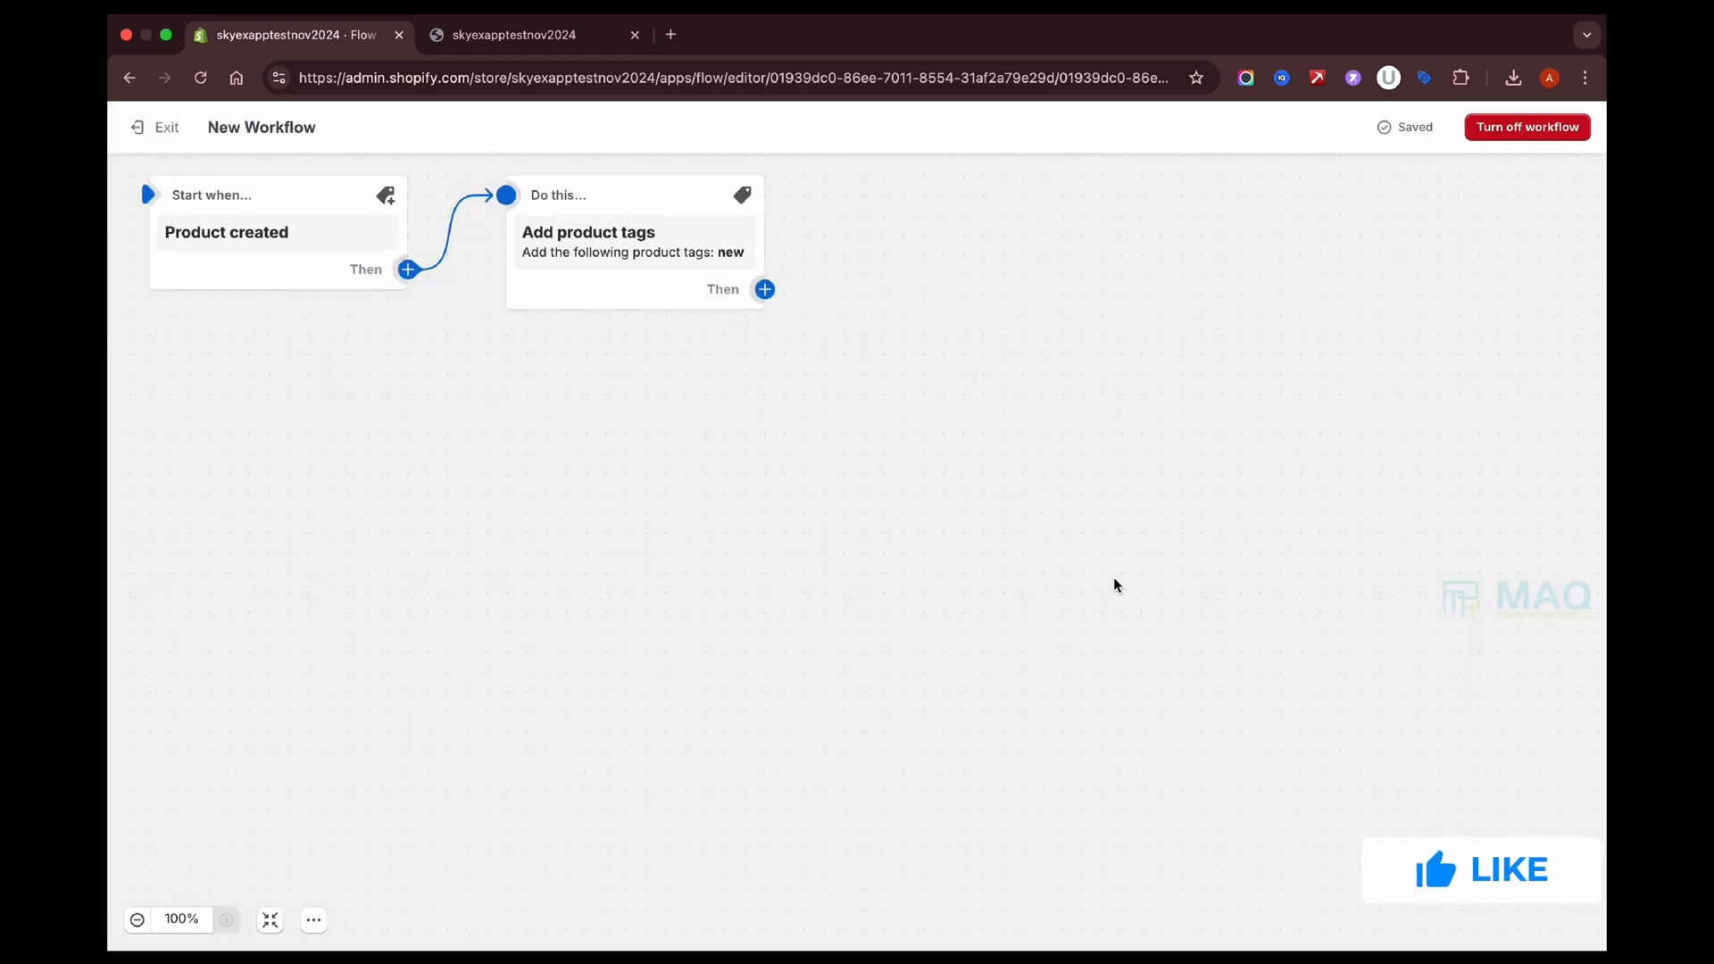
{"action": "mouse_move", "coordinate": [237, 234]}
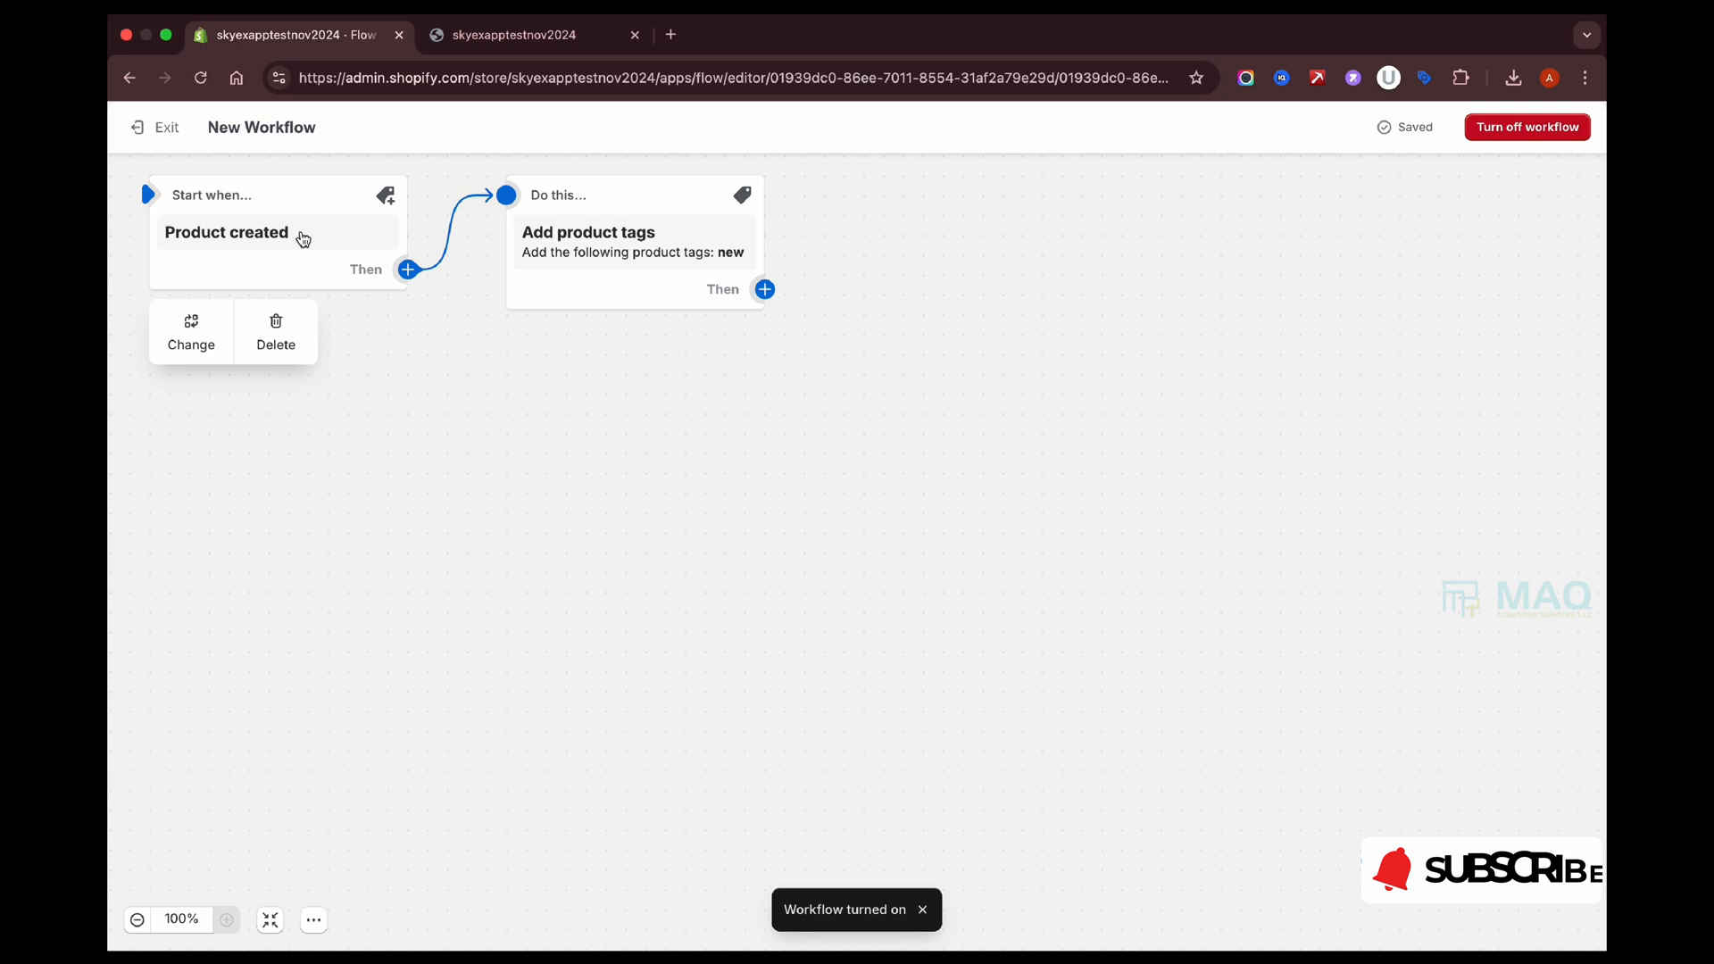
{"action": "mouse_move", "coordinate": [652, 272]}
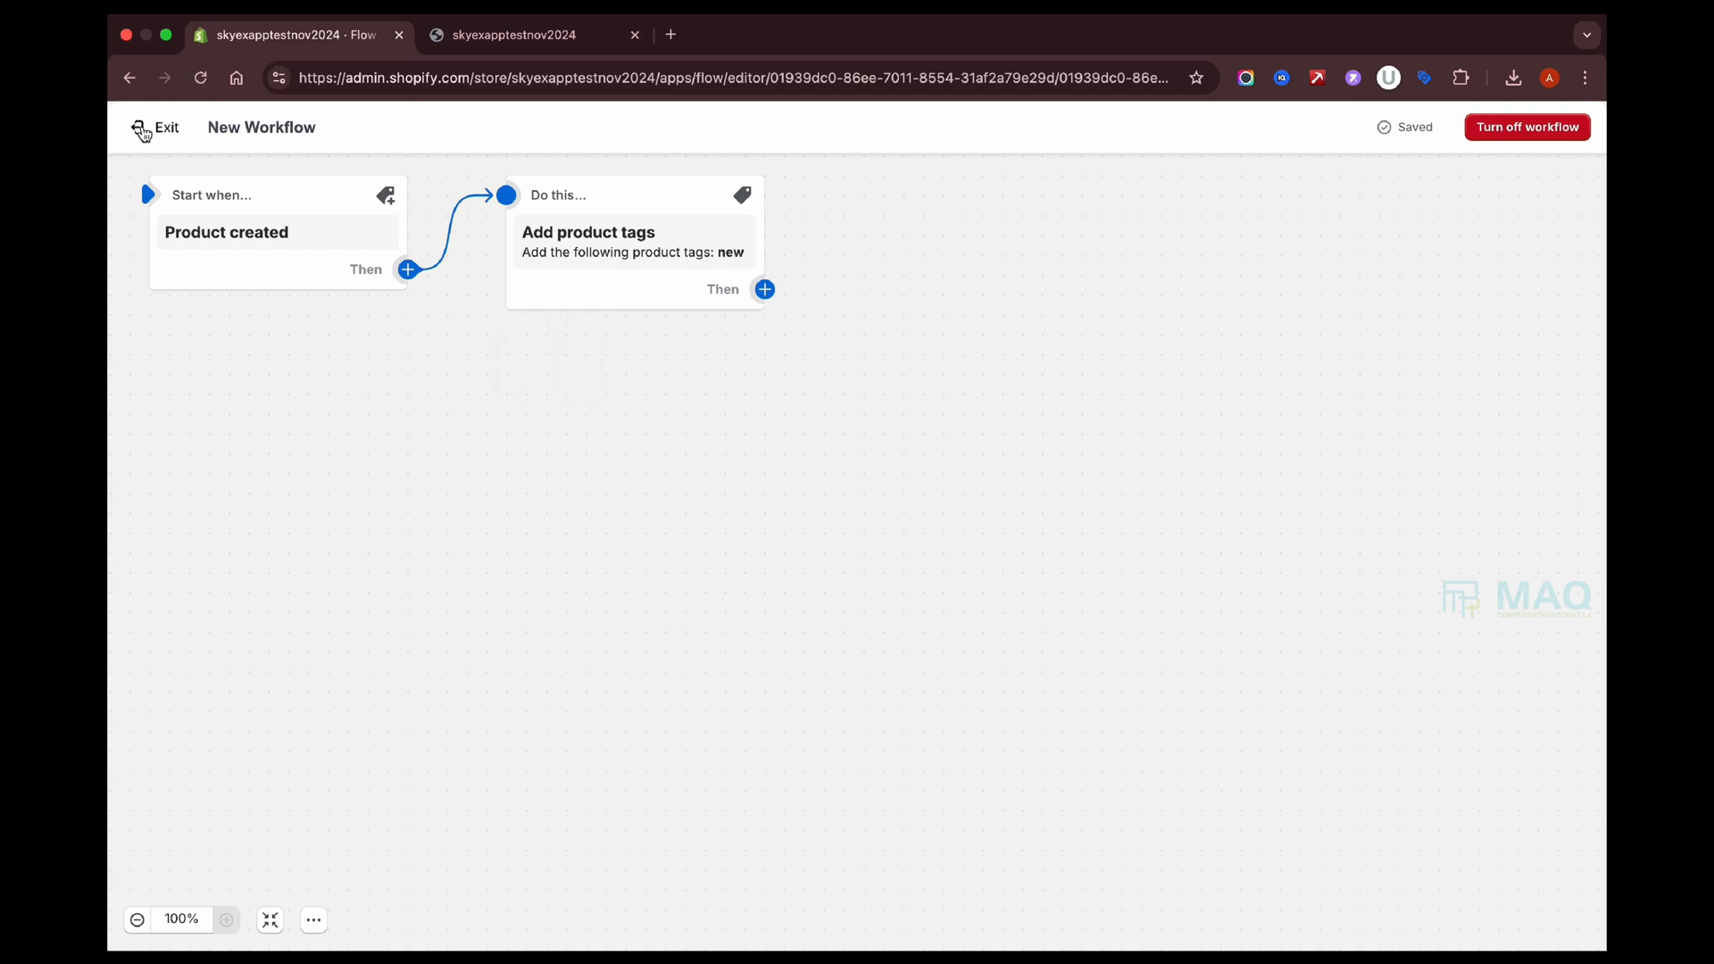
{"action": "left_click", "coordinate": [142, 131]}
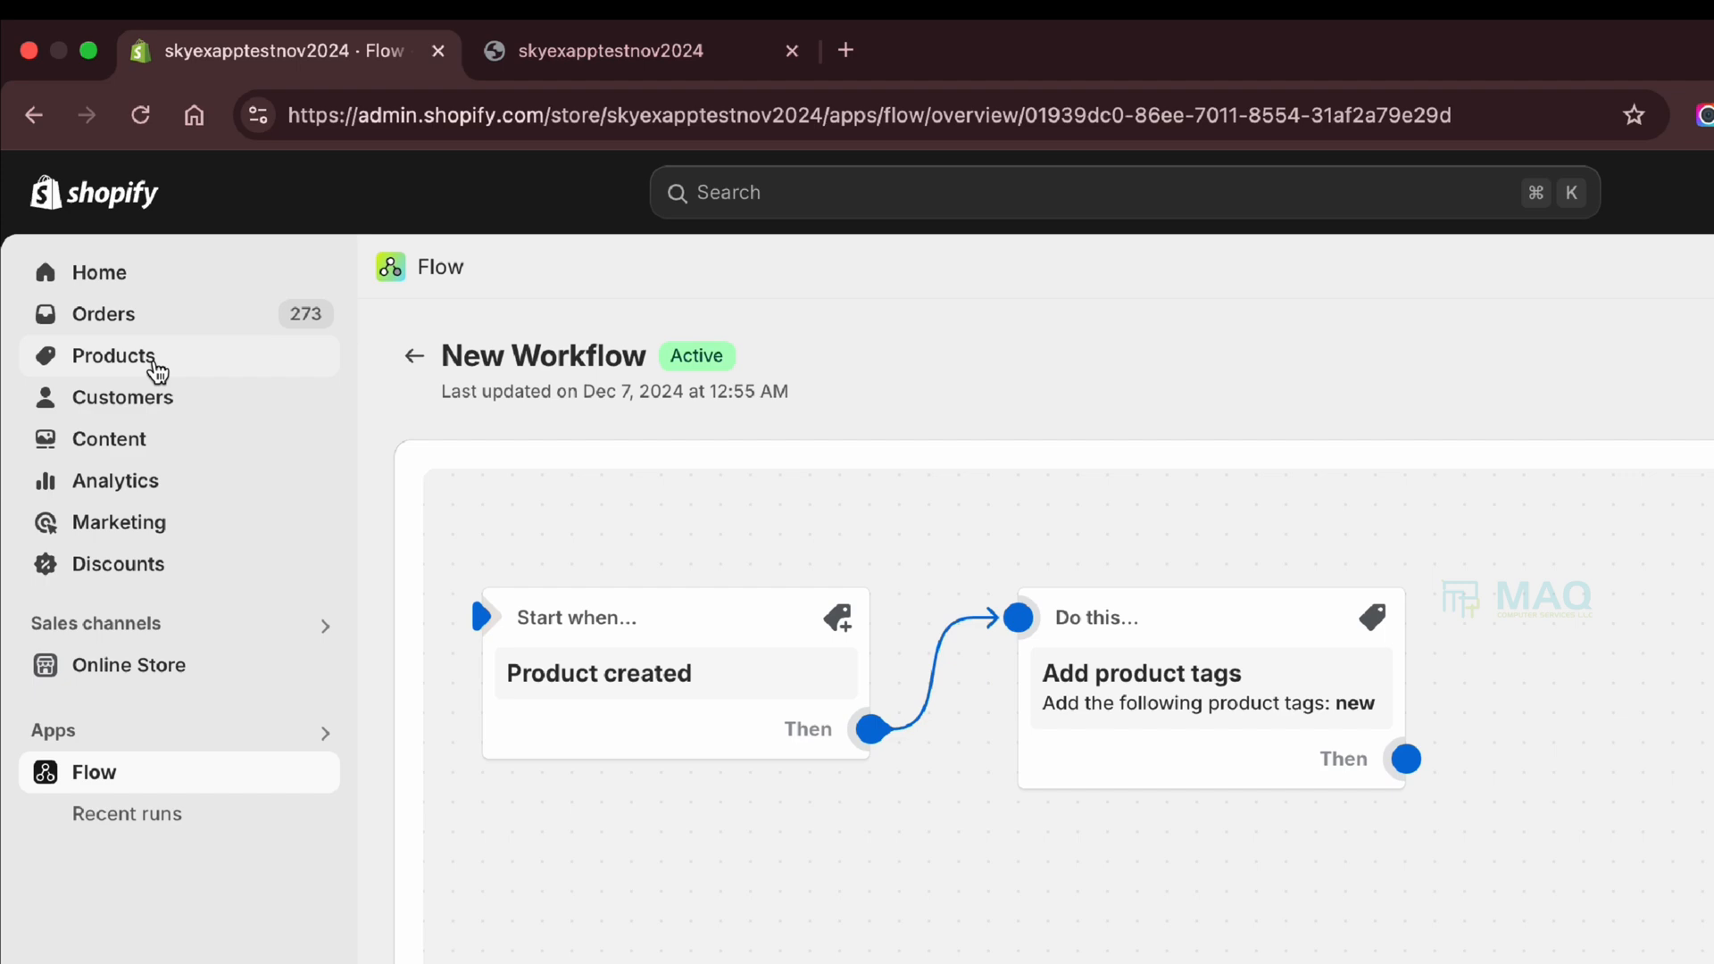
Start a new product in the store's product list and title it "Lady T Shirt".
{"action": "left_click", "coordinate": [158, 371]}
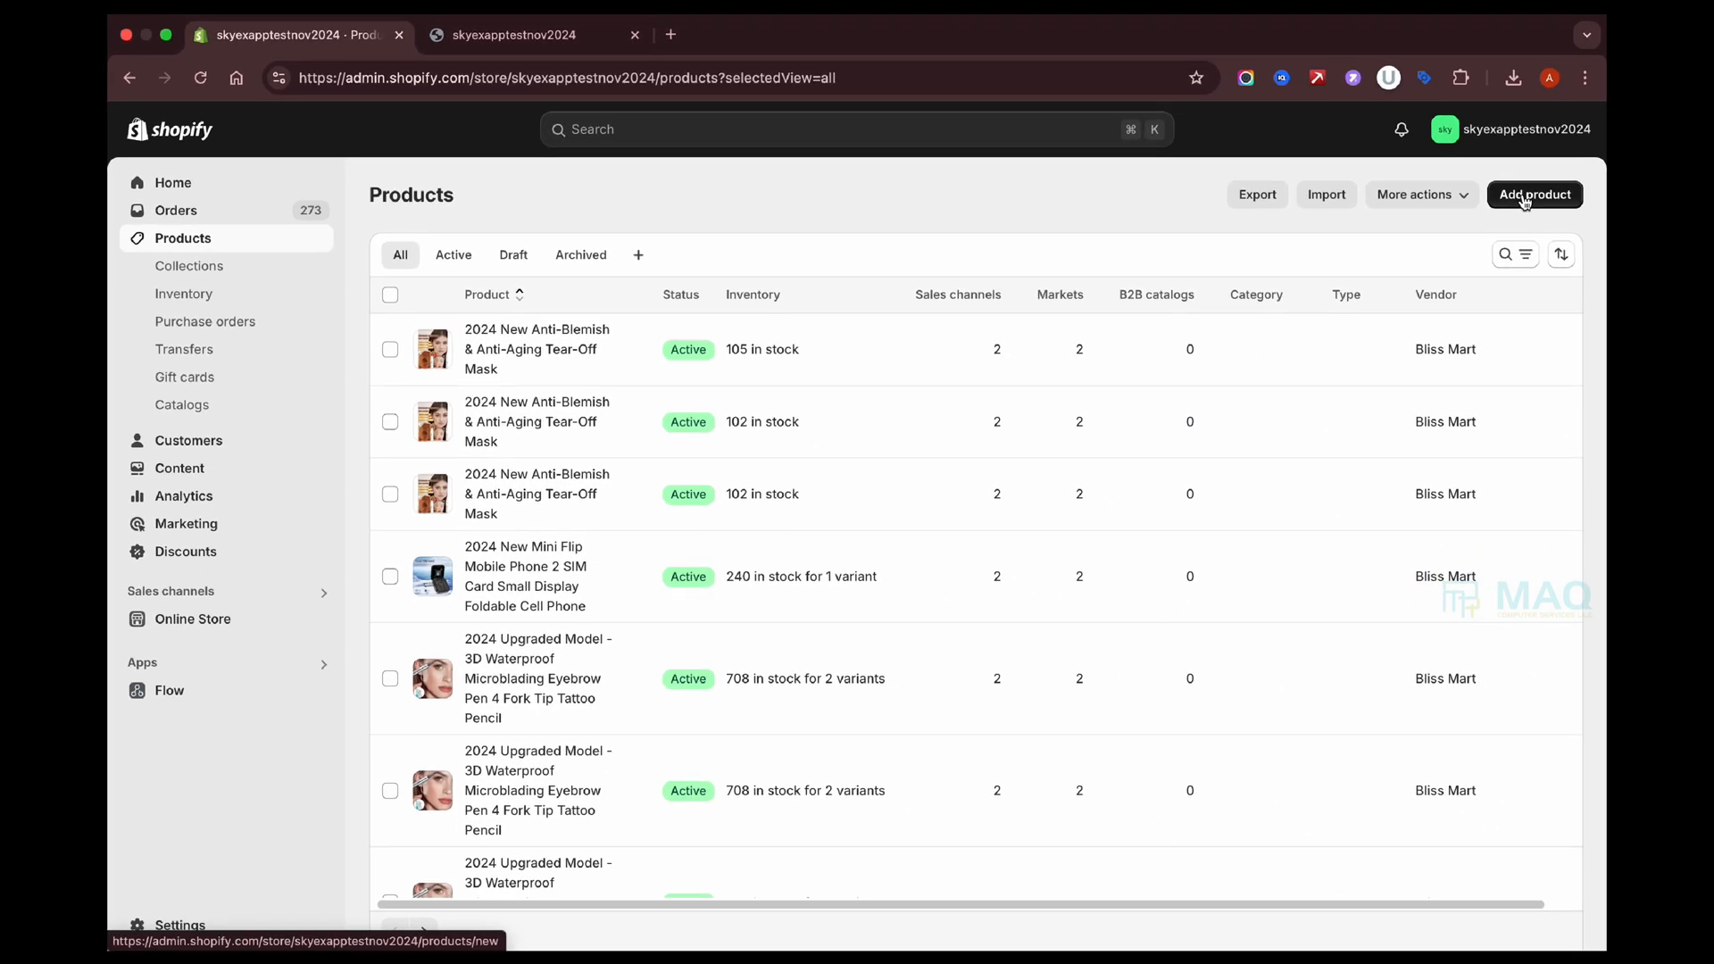
{"action": "left_click", "coordinate": [1541, 191]}
{"action": "left_click", "coordinate": [707, 274]}
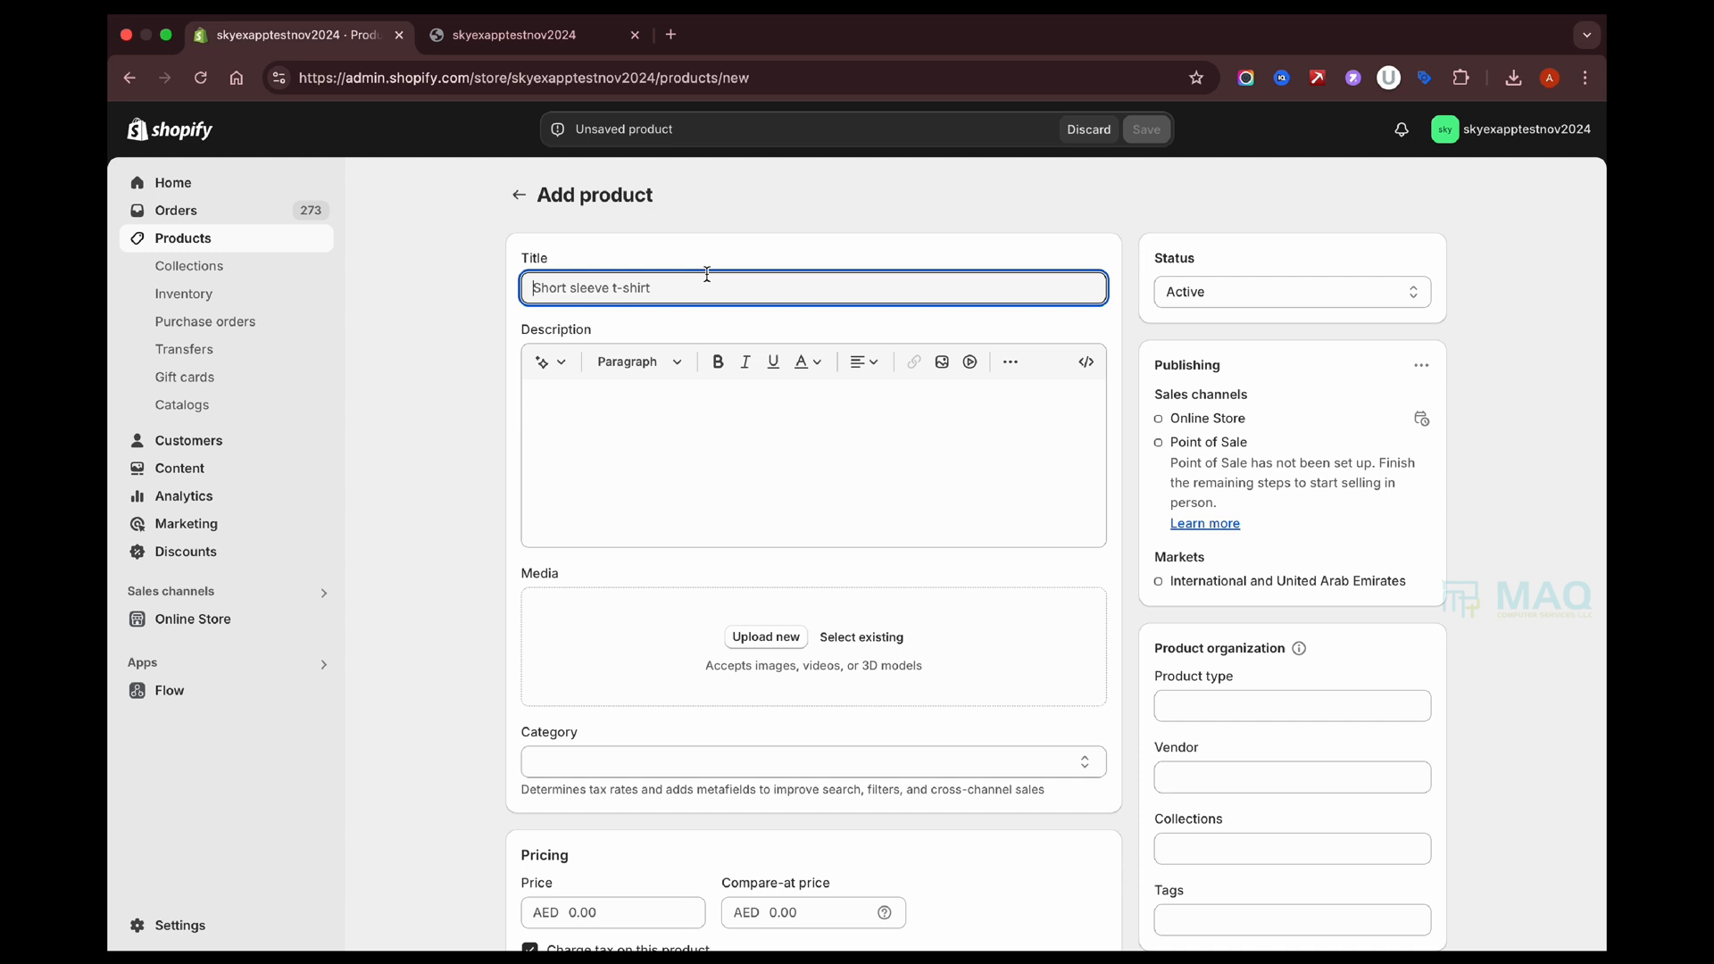
{"action": "type", "text": "Lady T Shirt"}
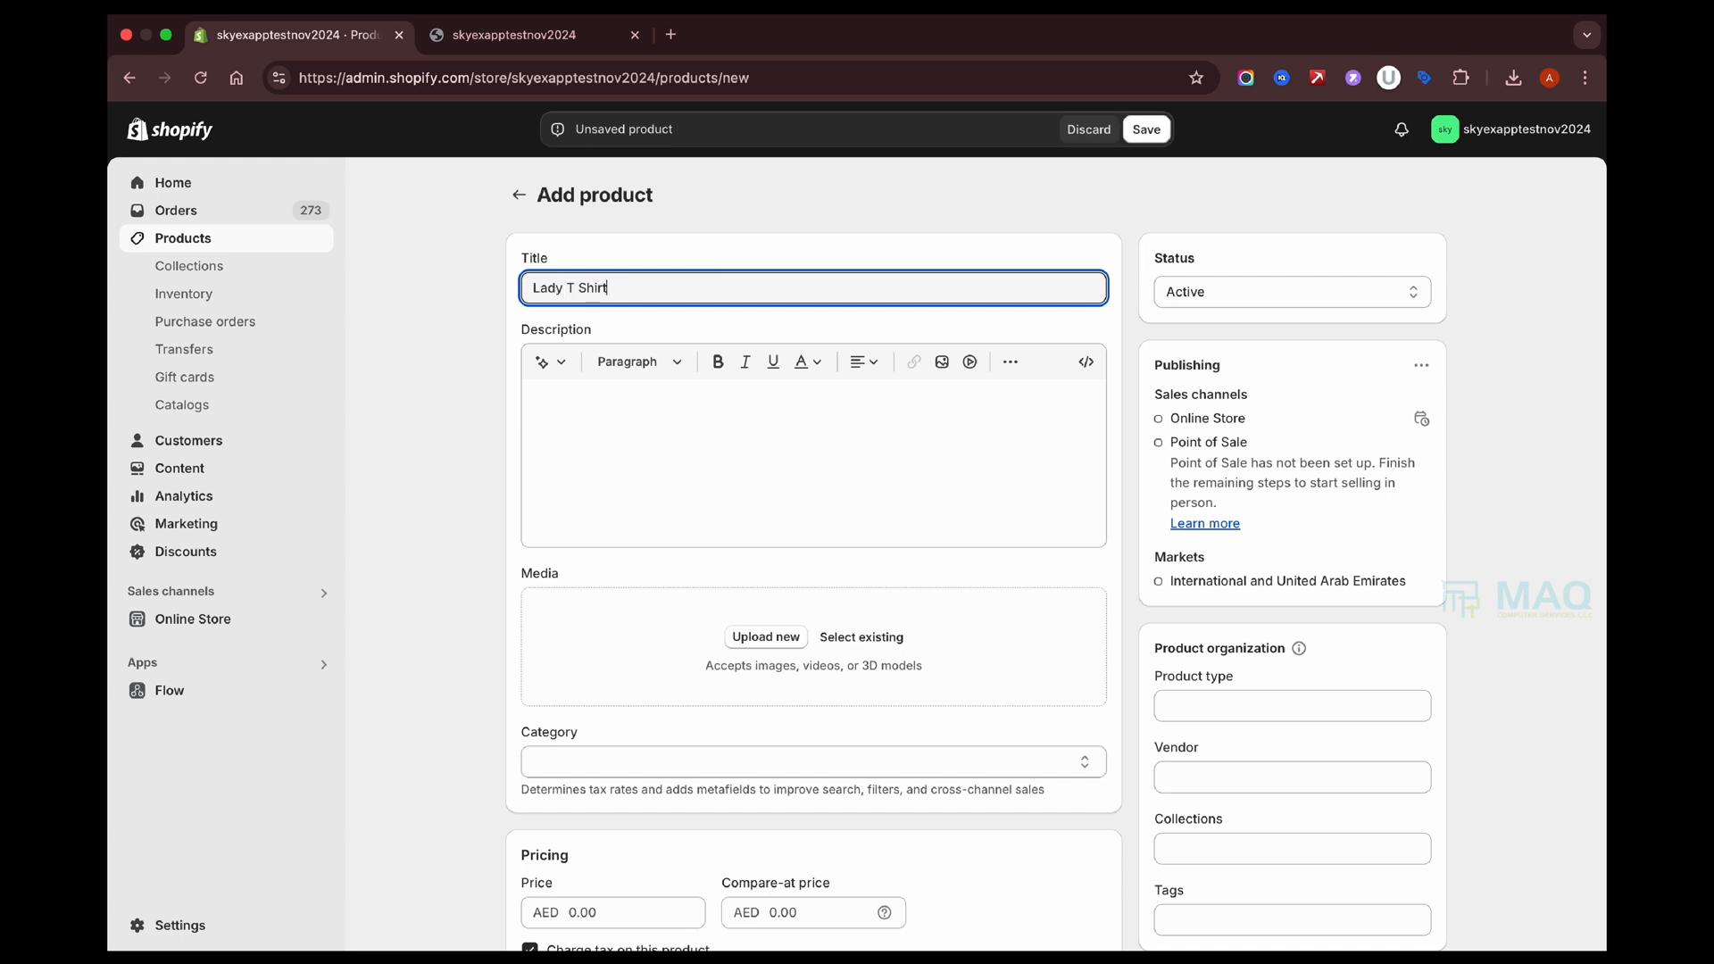
Generate a product description for the Lady T Shirt in the Supportive tone and keep it.
{"action": "left_click", "coordinate": [546, 361]}
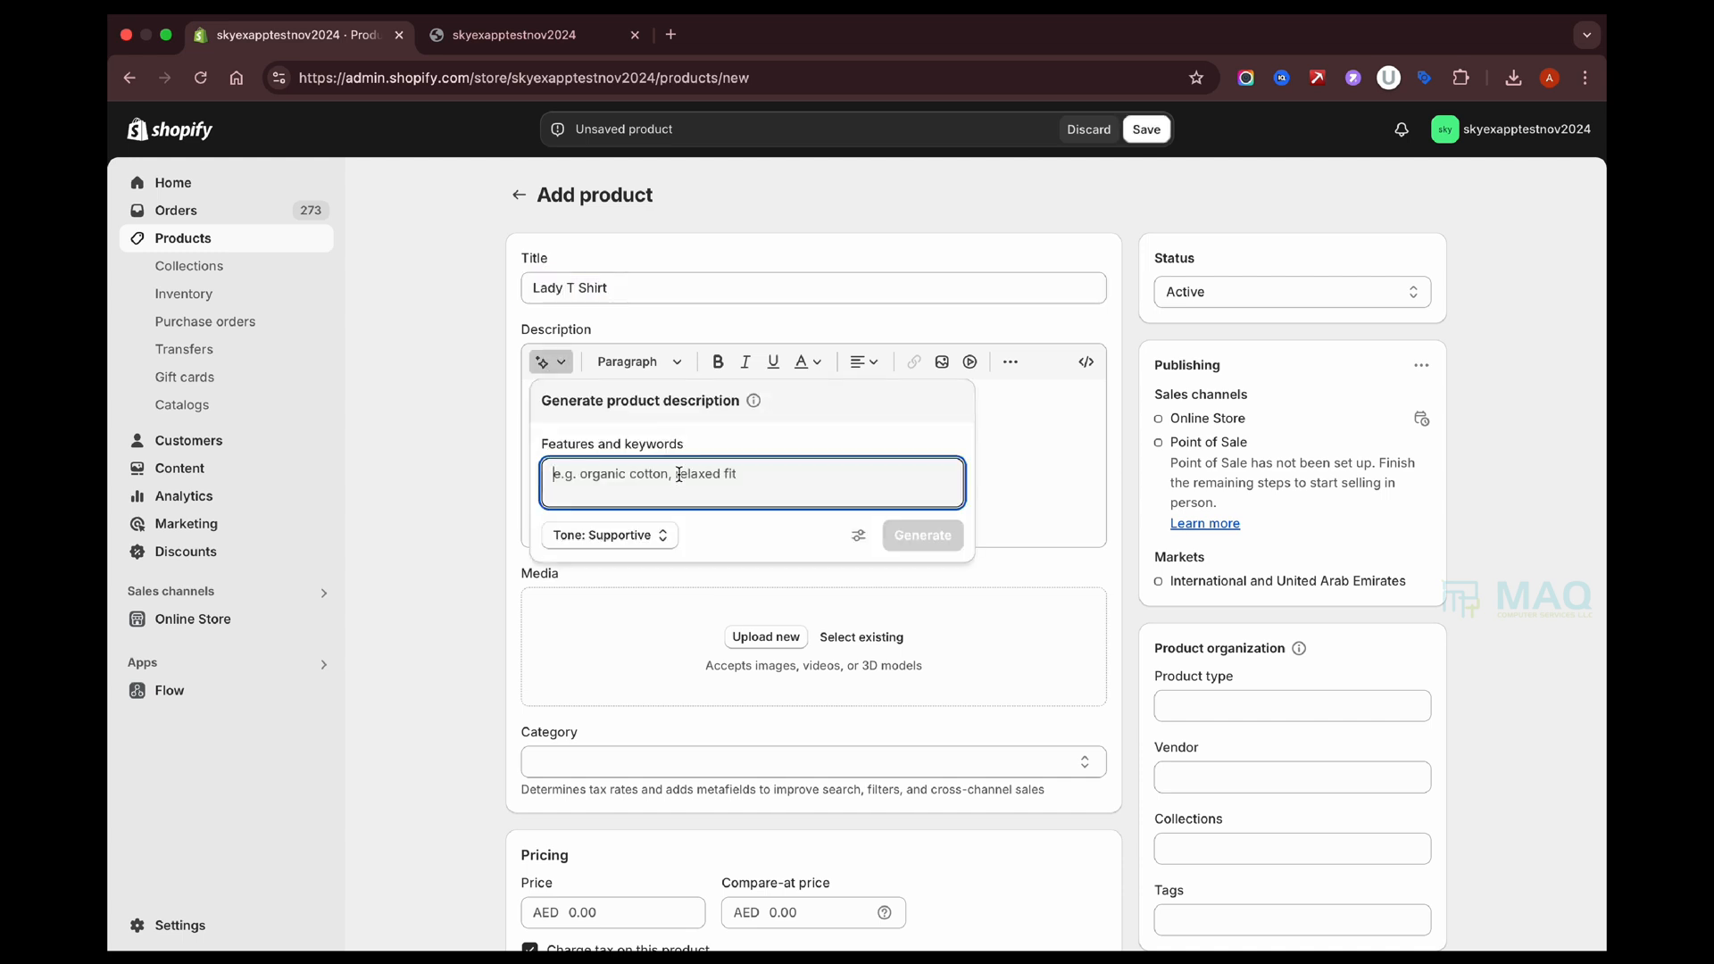
{"action": "left_click", "coordinate": [918, 535]}
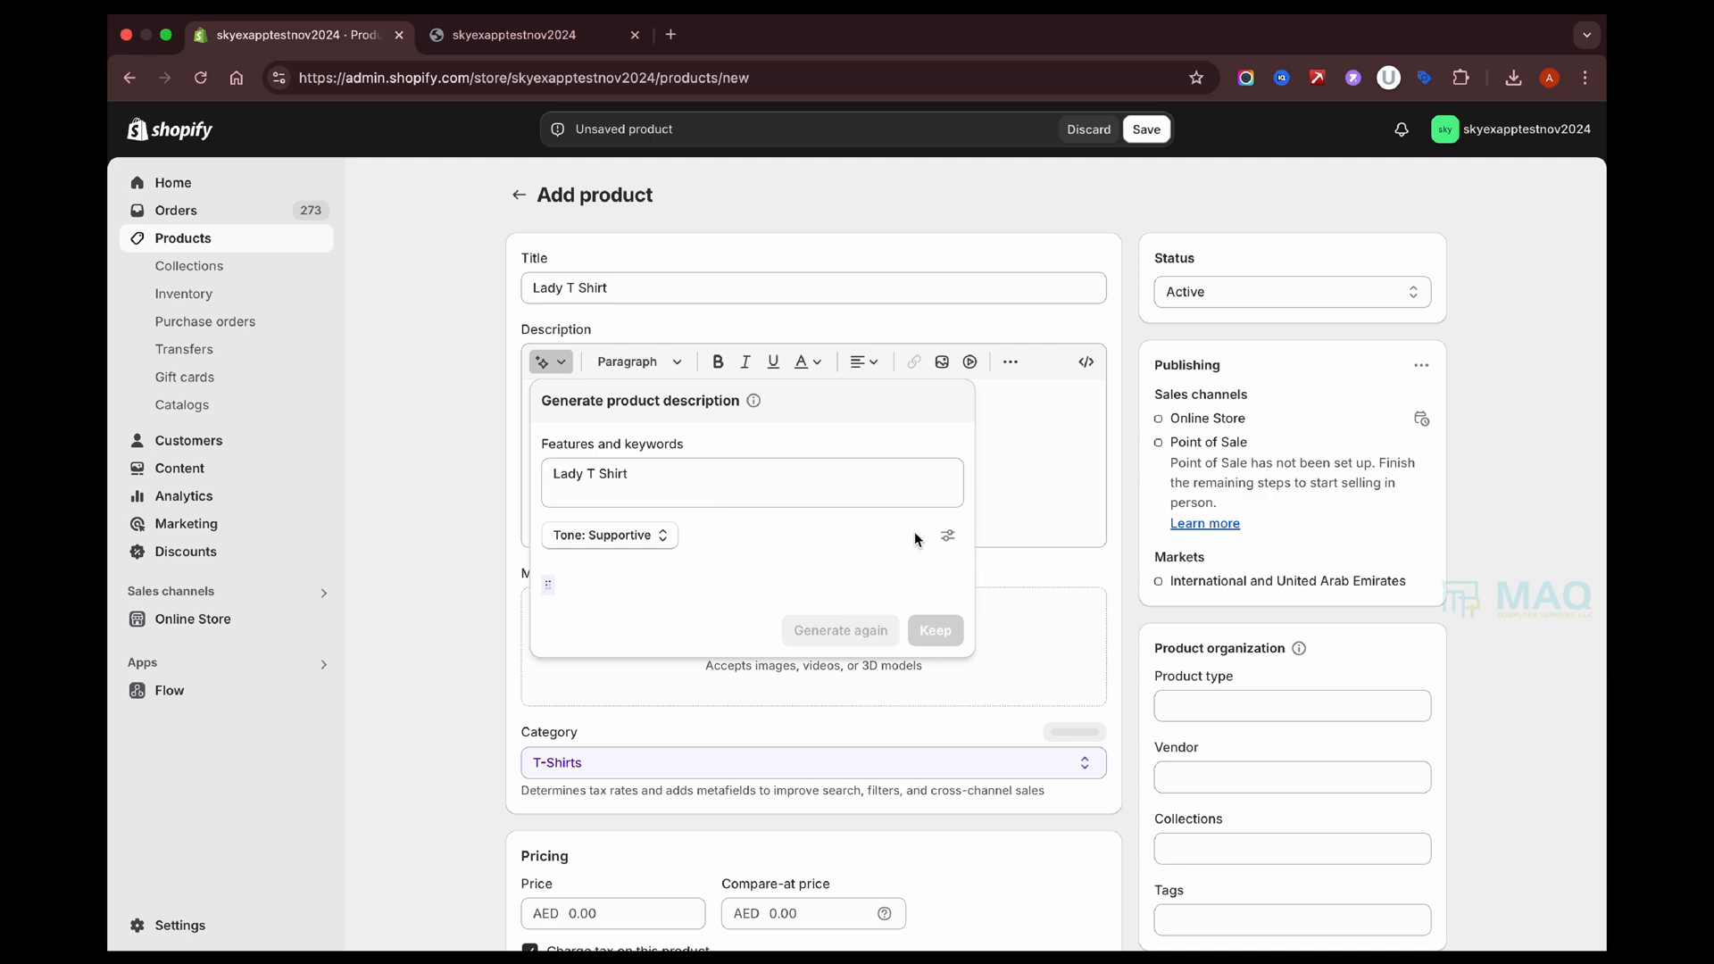
{"action": "left_click", "coordinate": [917, 708]}
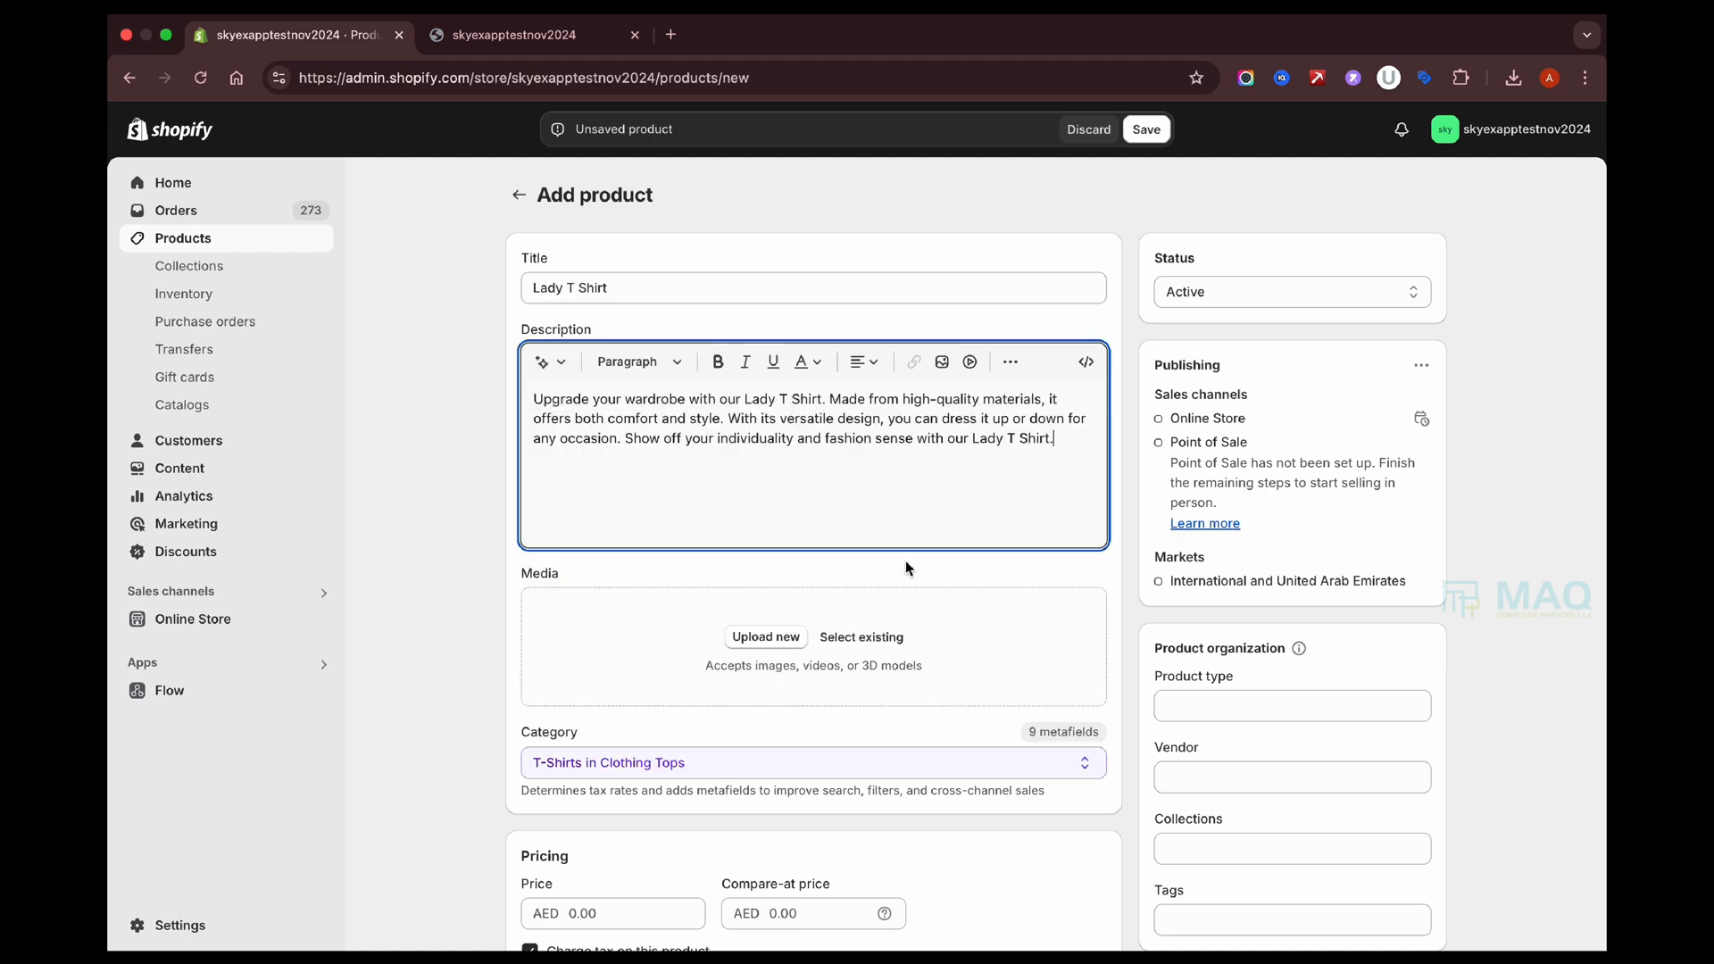
Set the product's price to AED 120 and save the product.
{"action": "scroll", "coordinate": [905, 559], "scroll_direction": "down", "scroll_amount": 3}
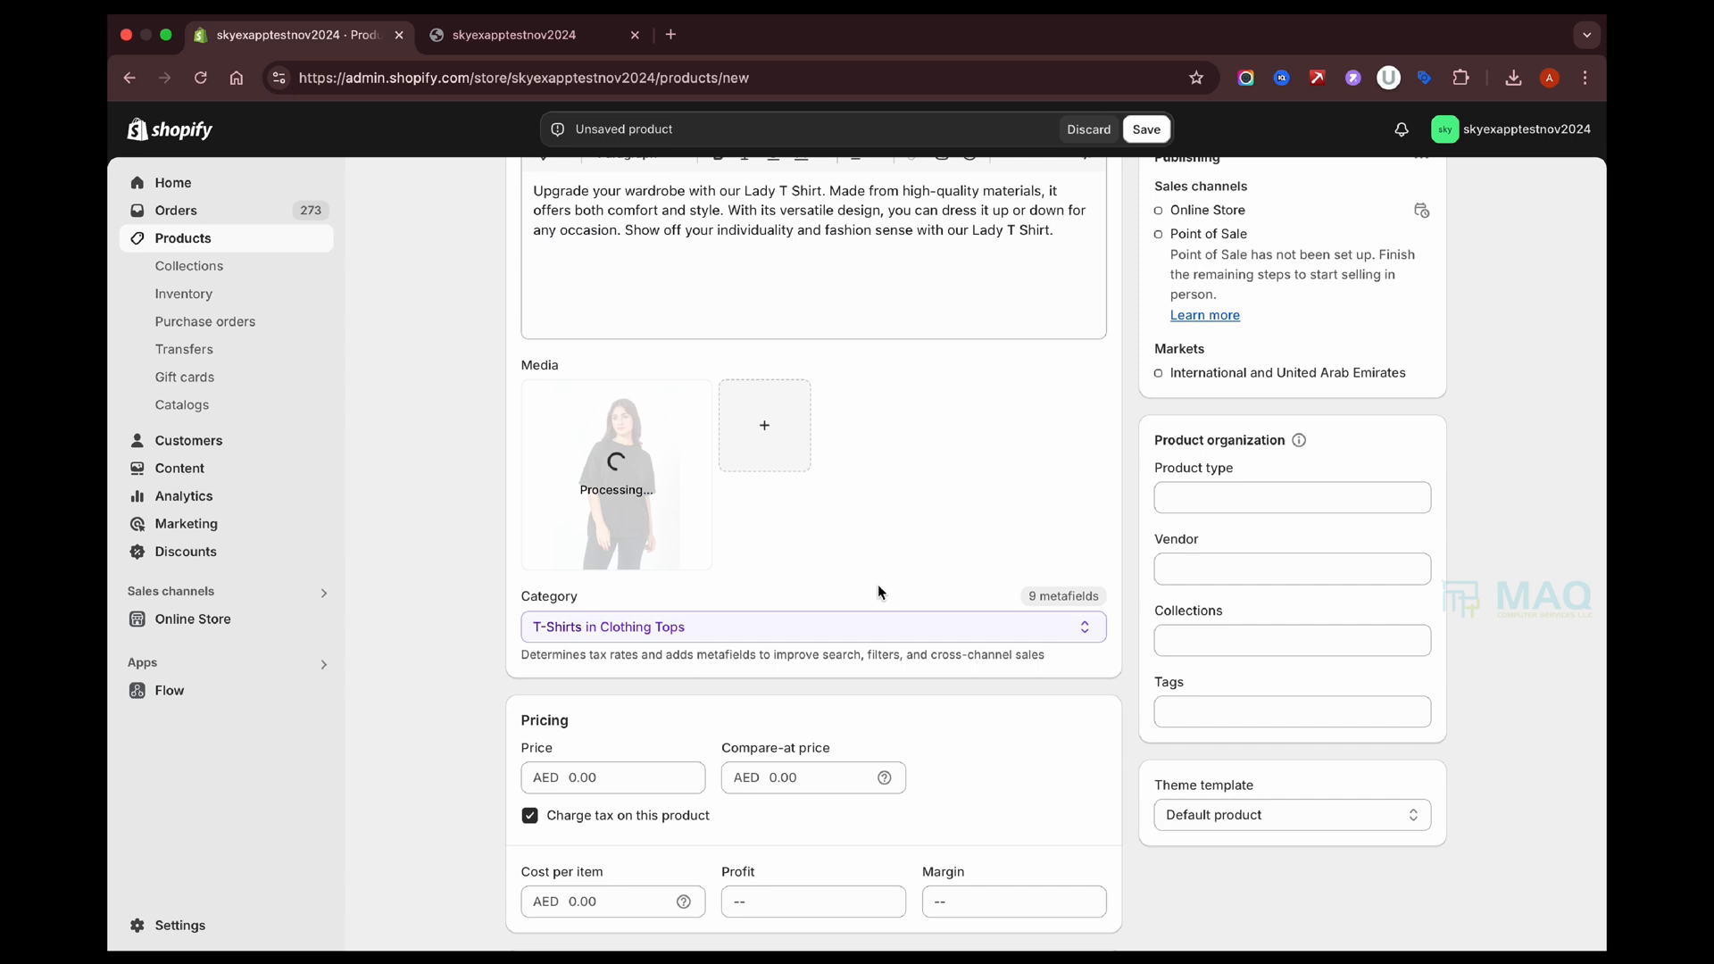
{"action": "left_click", "coordinate": [603, 773]}
{"action": "type", "text": "120"}
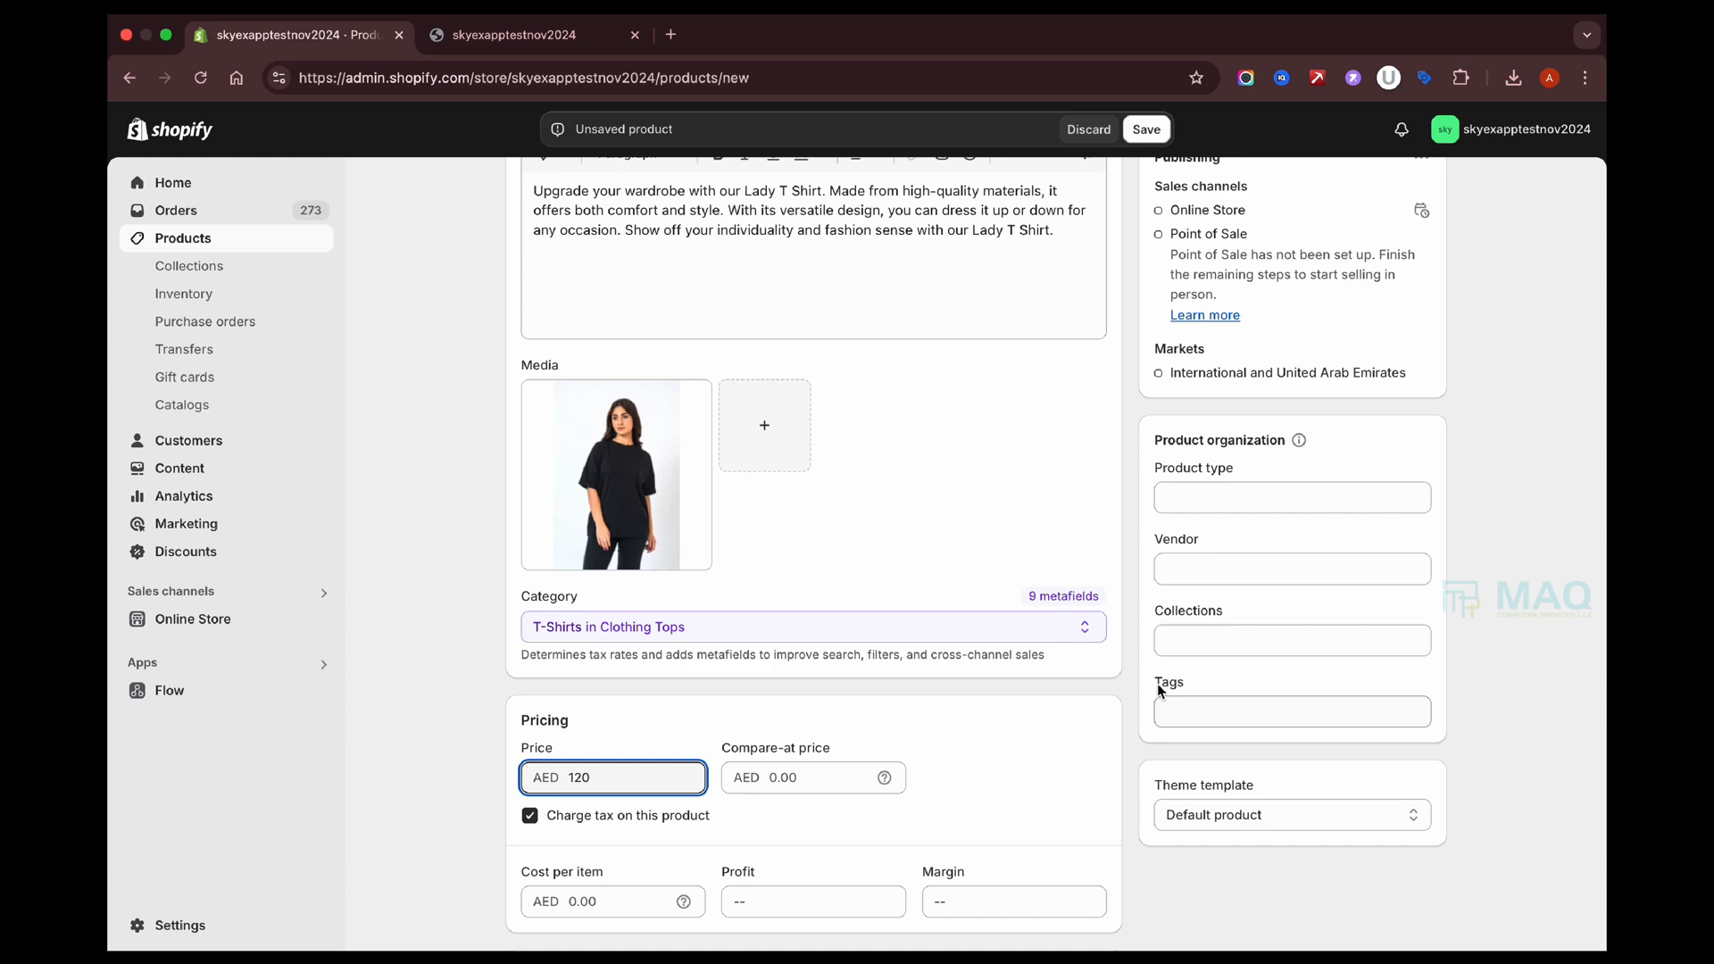
{"action": "scroll", "coordinate": [1094, 757], "scroll_direction": "down", "scroll_amount": 5}
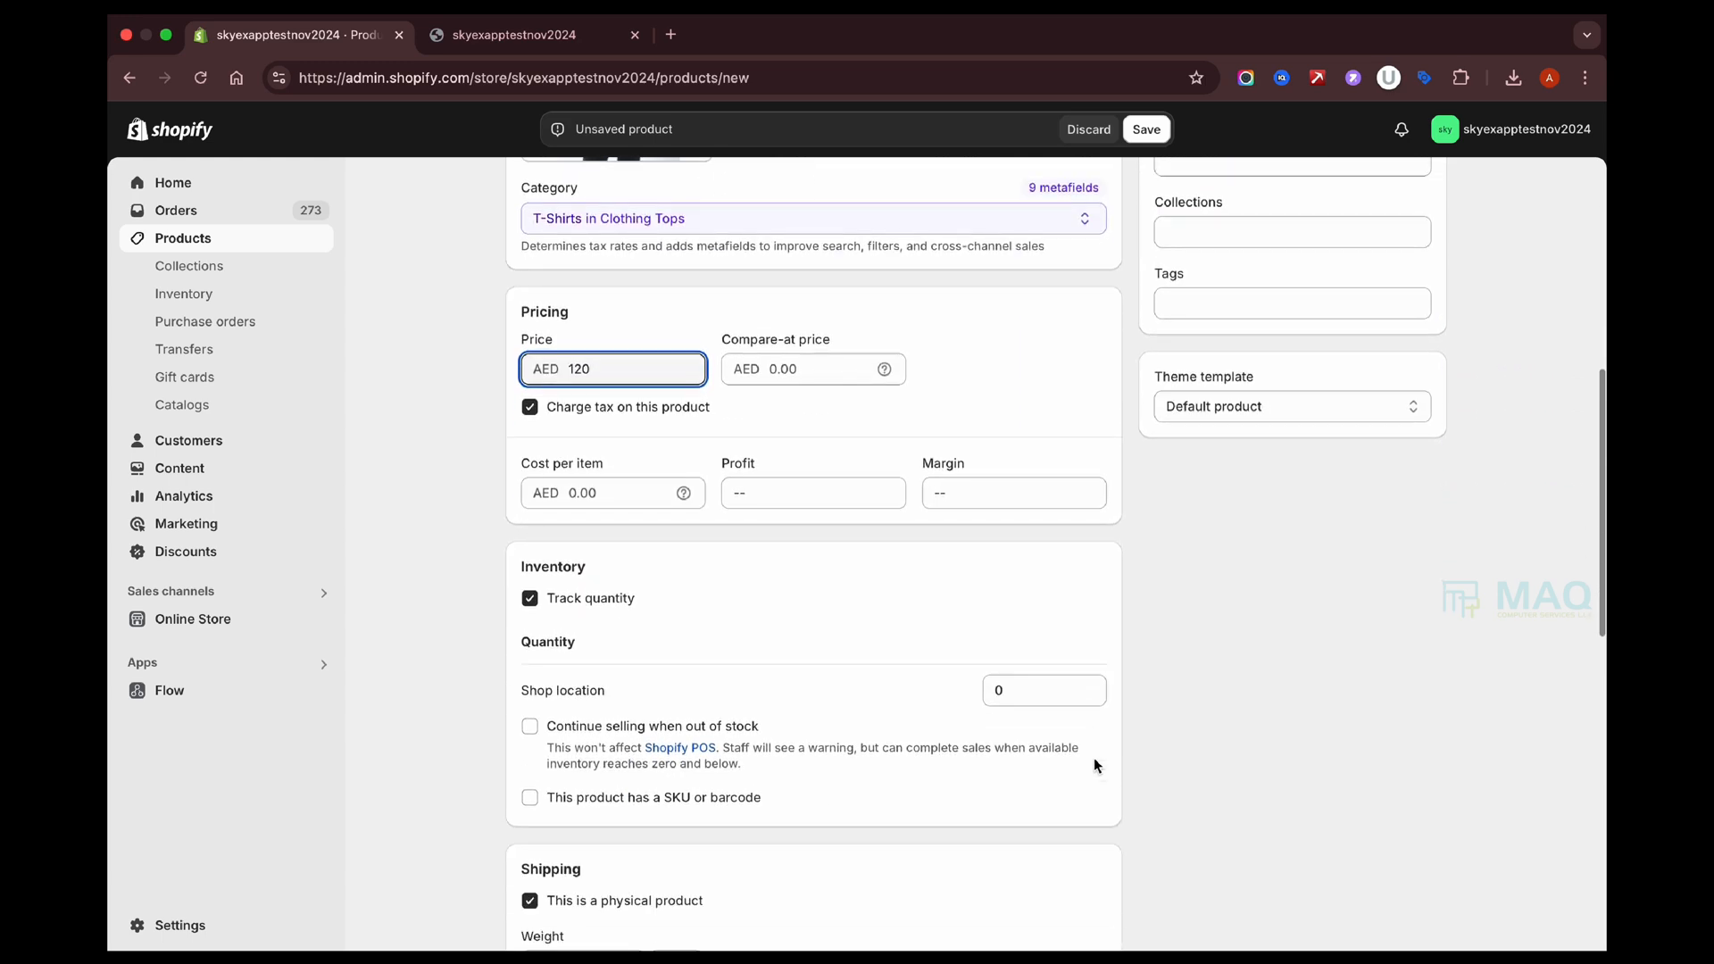
{"action": "scroll", "coordinate": [1222, 727], "scroll_direction": "down", "scroll_amount": 3}
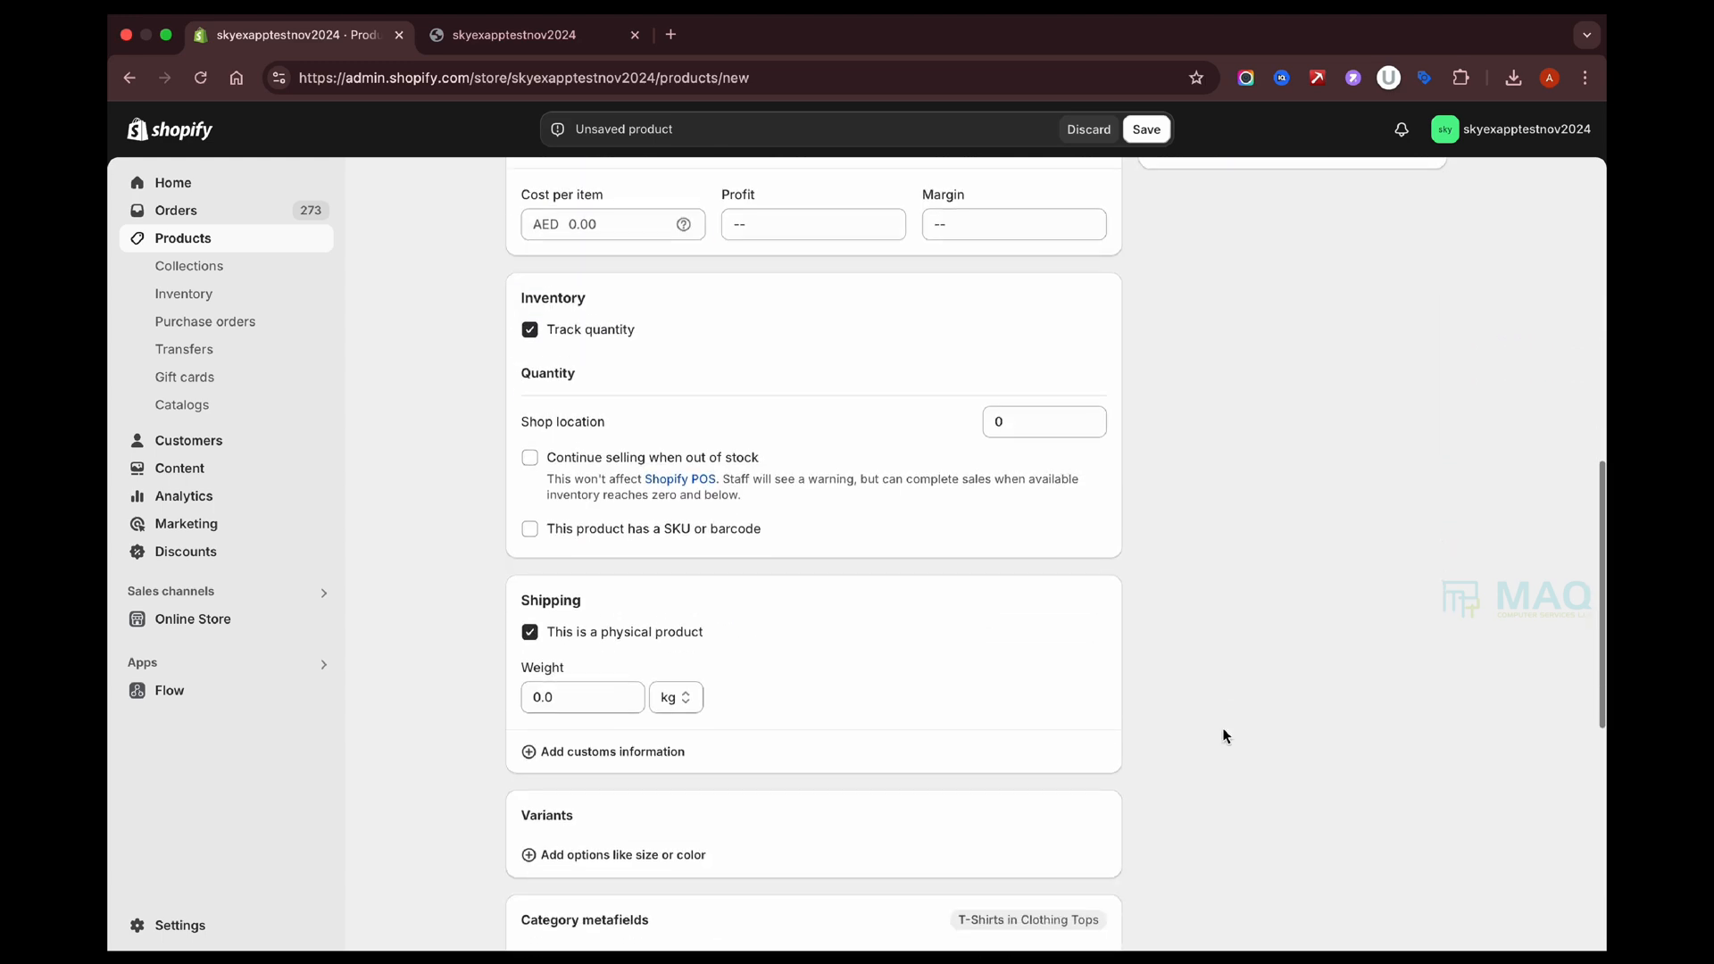
{"action": "left_click", "coordinate": [1146, 131]}
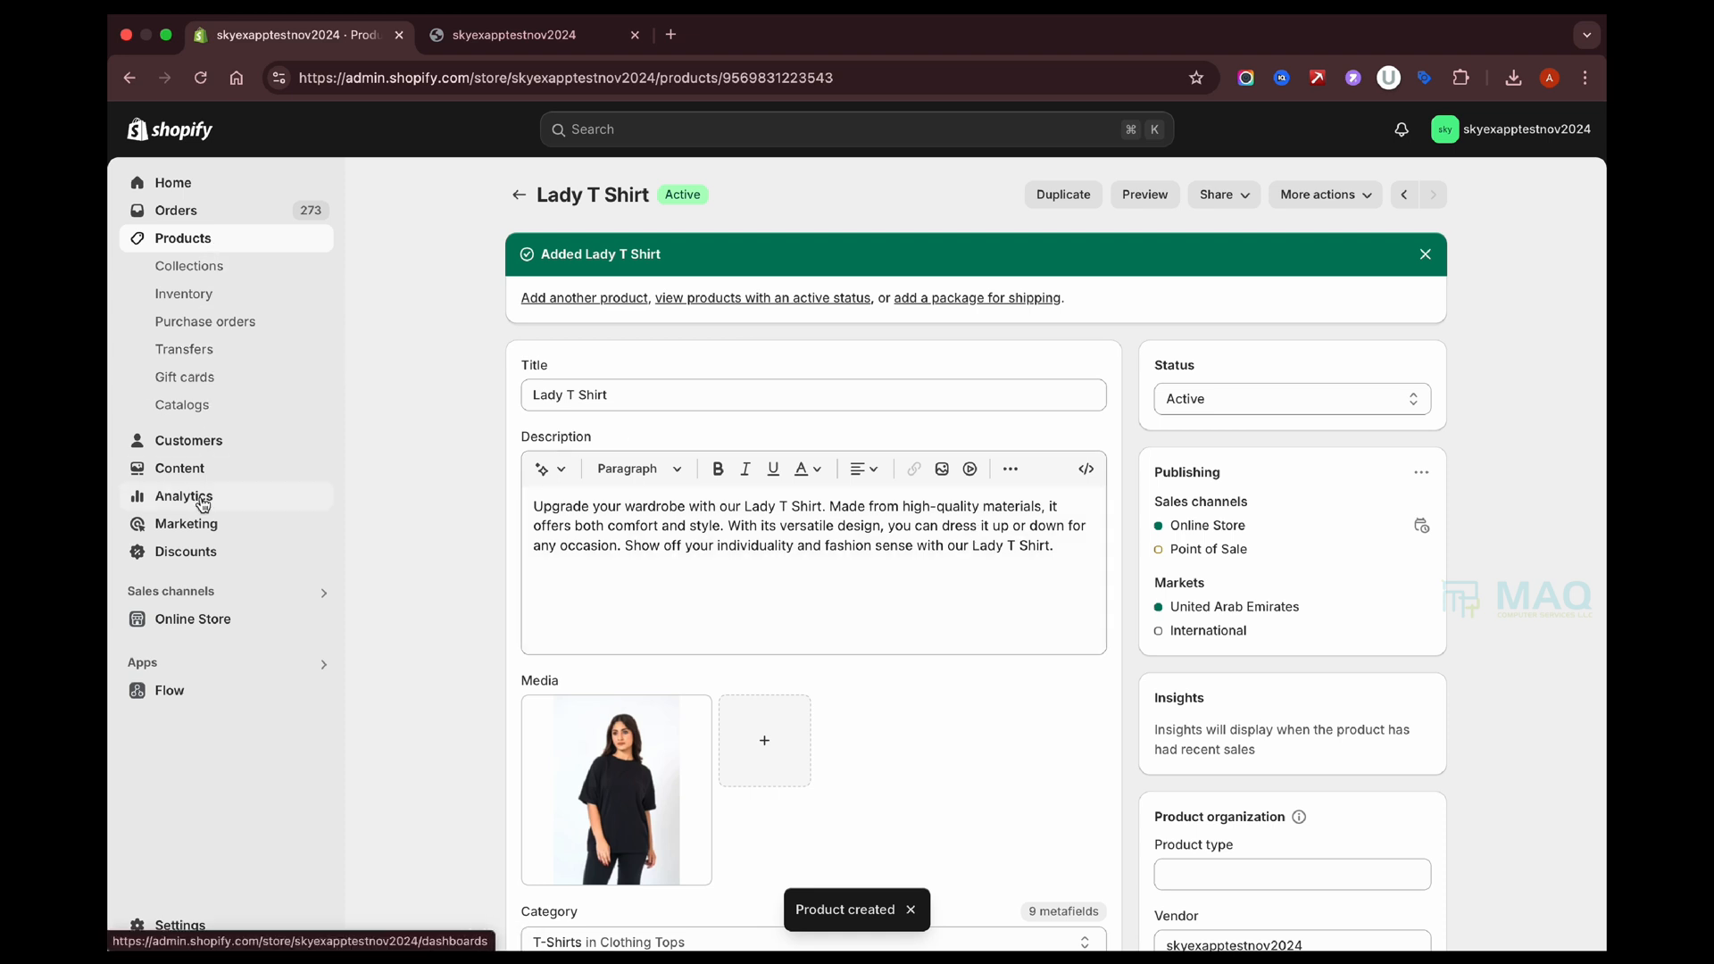
Open New Workflow in the Flow app and examine its recent runs.
{"action": "left_click", "coordinate": [162, 695]}
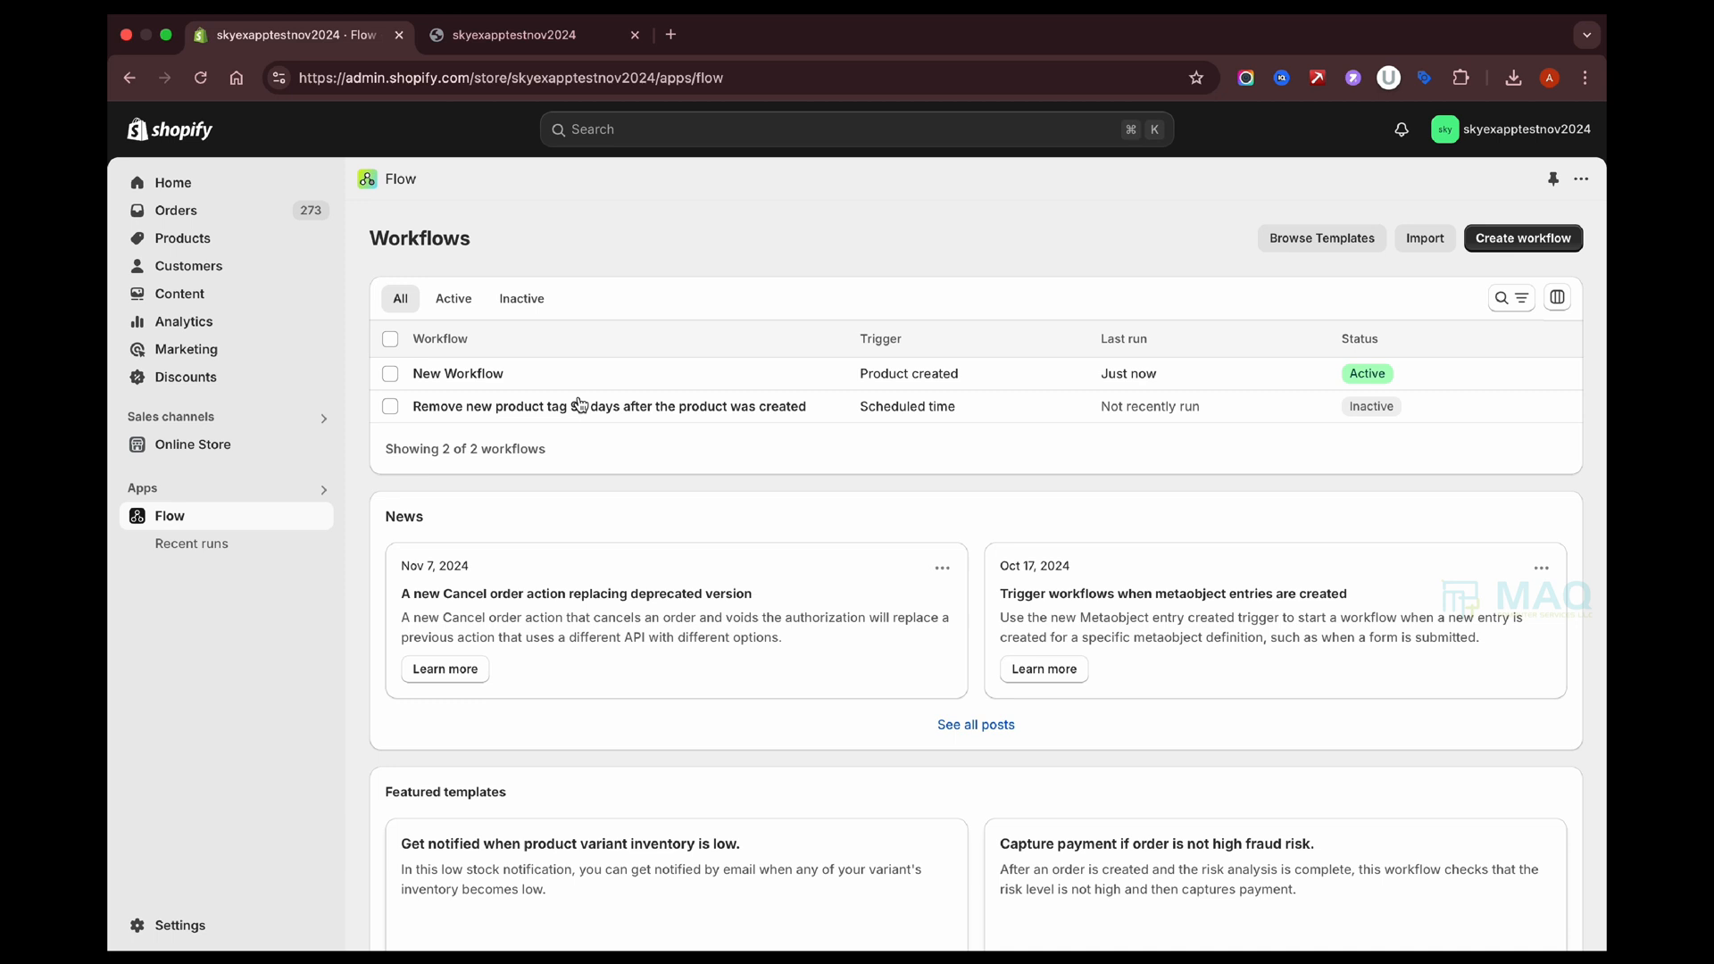
{"action": "left_click", "coordinate": [464, 381]}
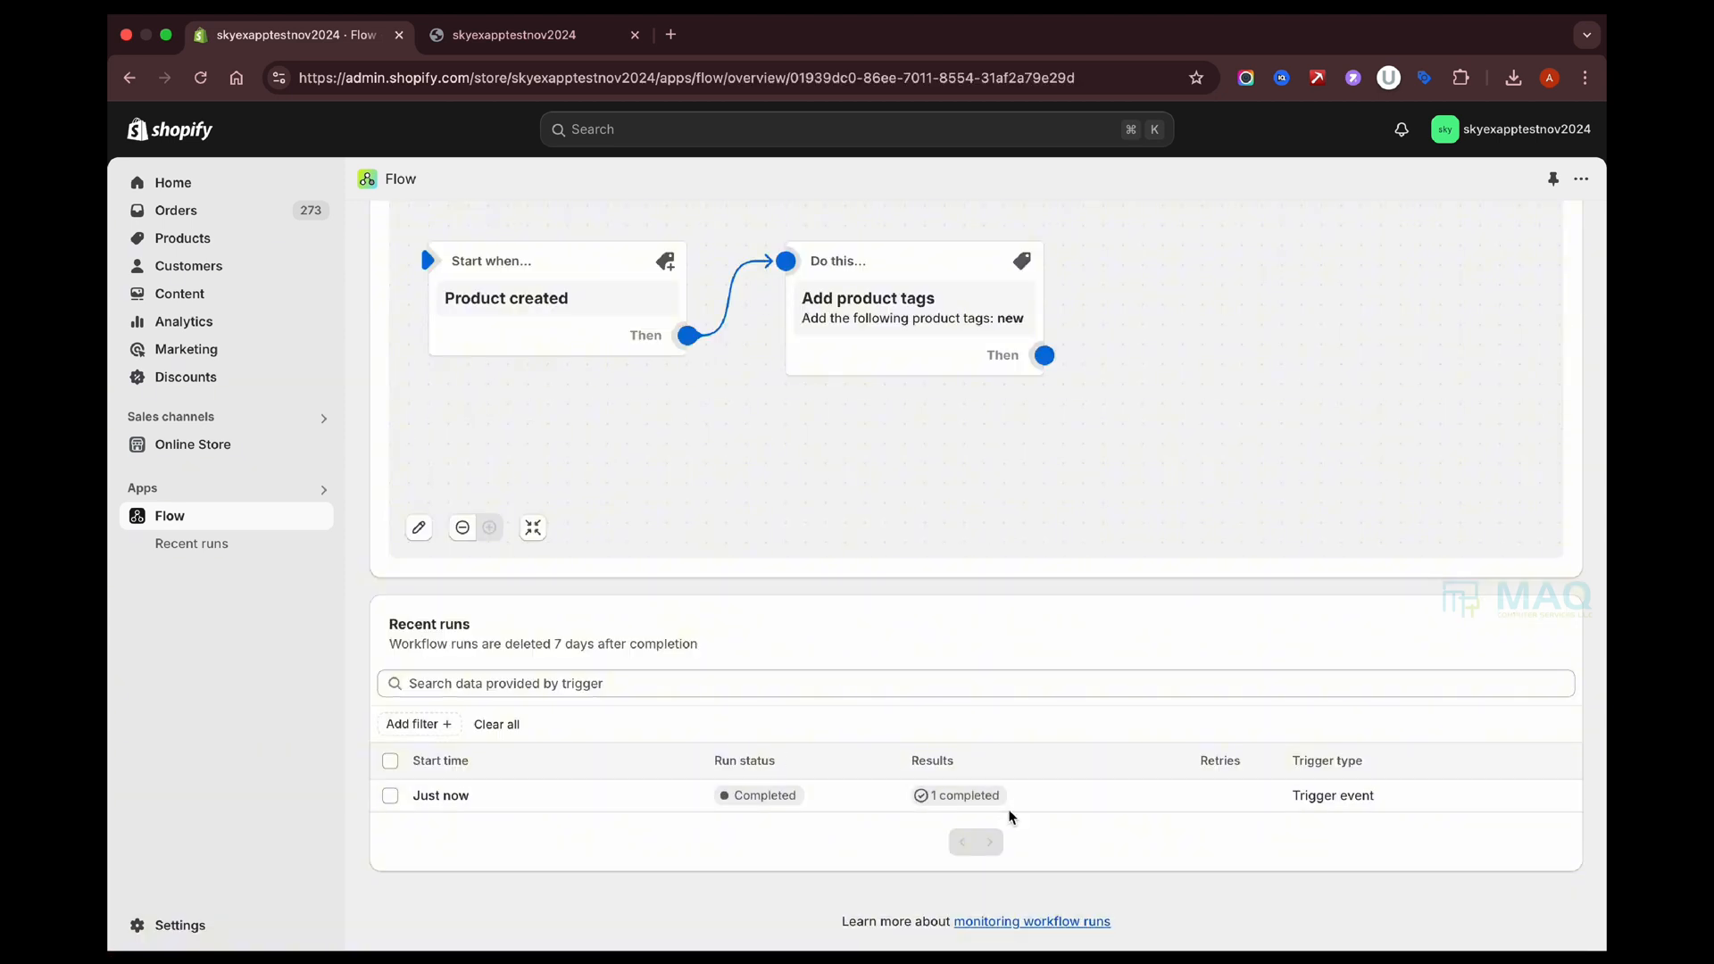
Open the run's Add product tags result and view the triggering product to check its collections and tags.
{"action": "left_click", "coordinate": [1023, 803]}
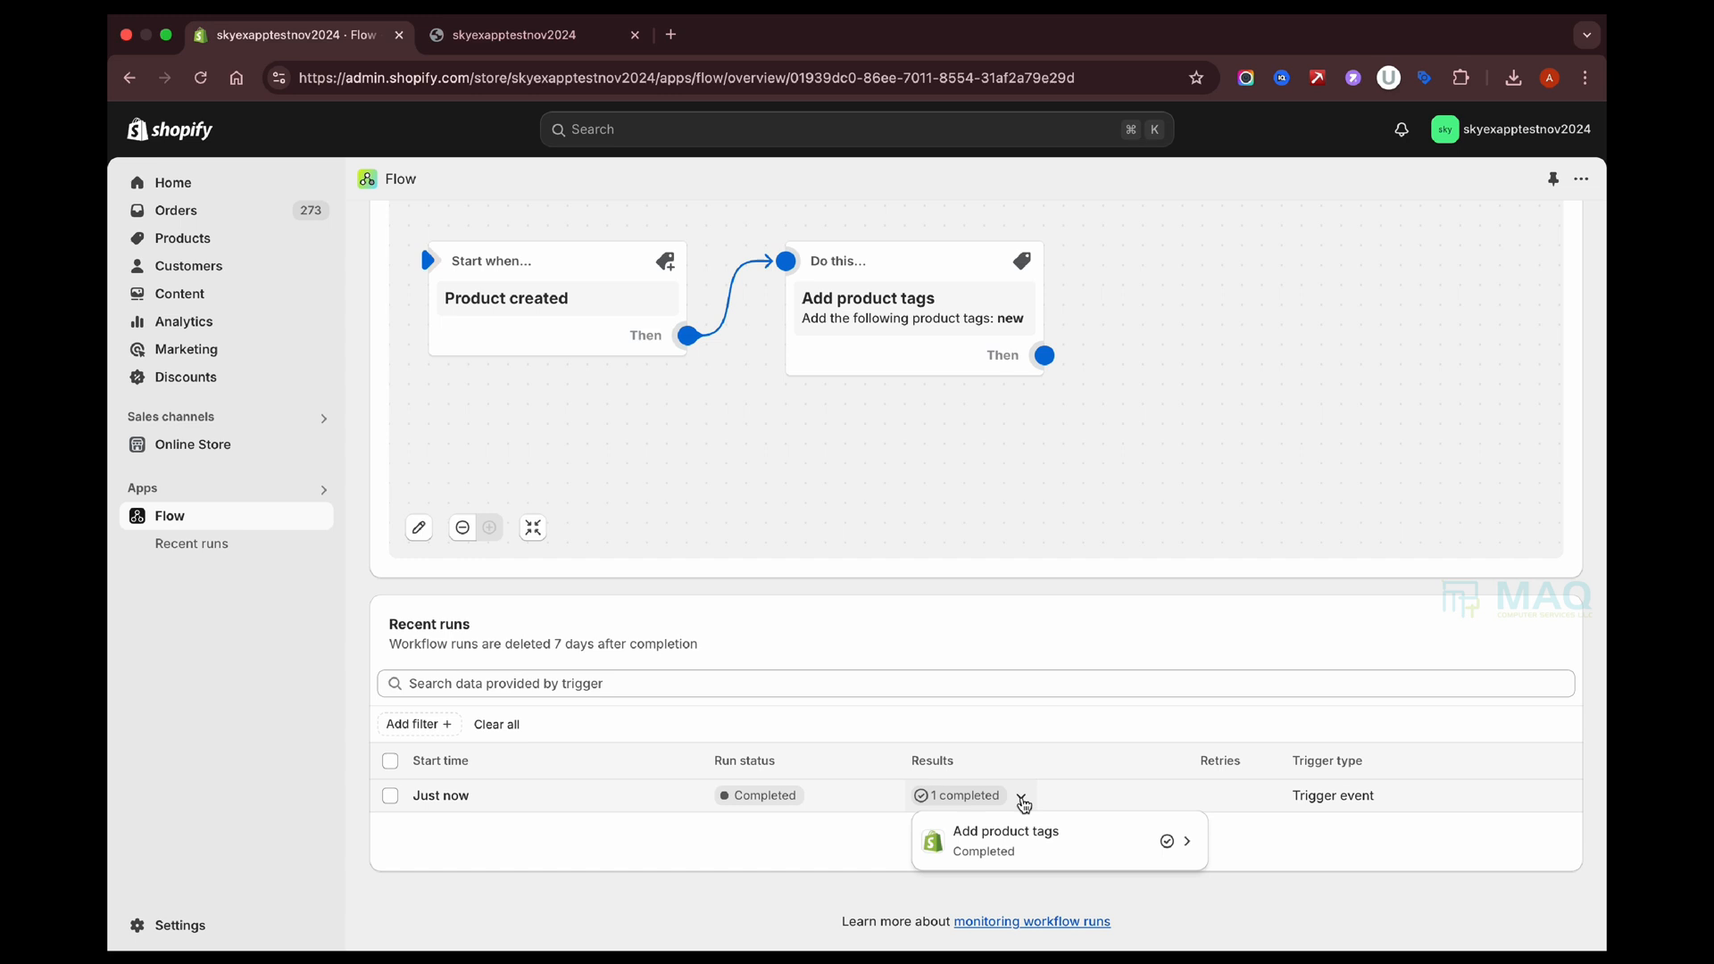
{"action": "left_click", "coordinate": [992, 851]}
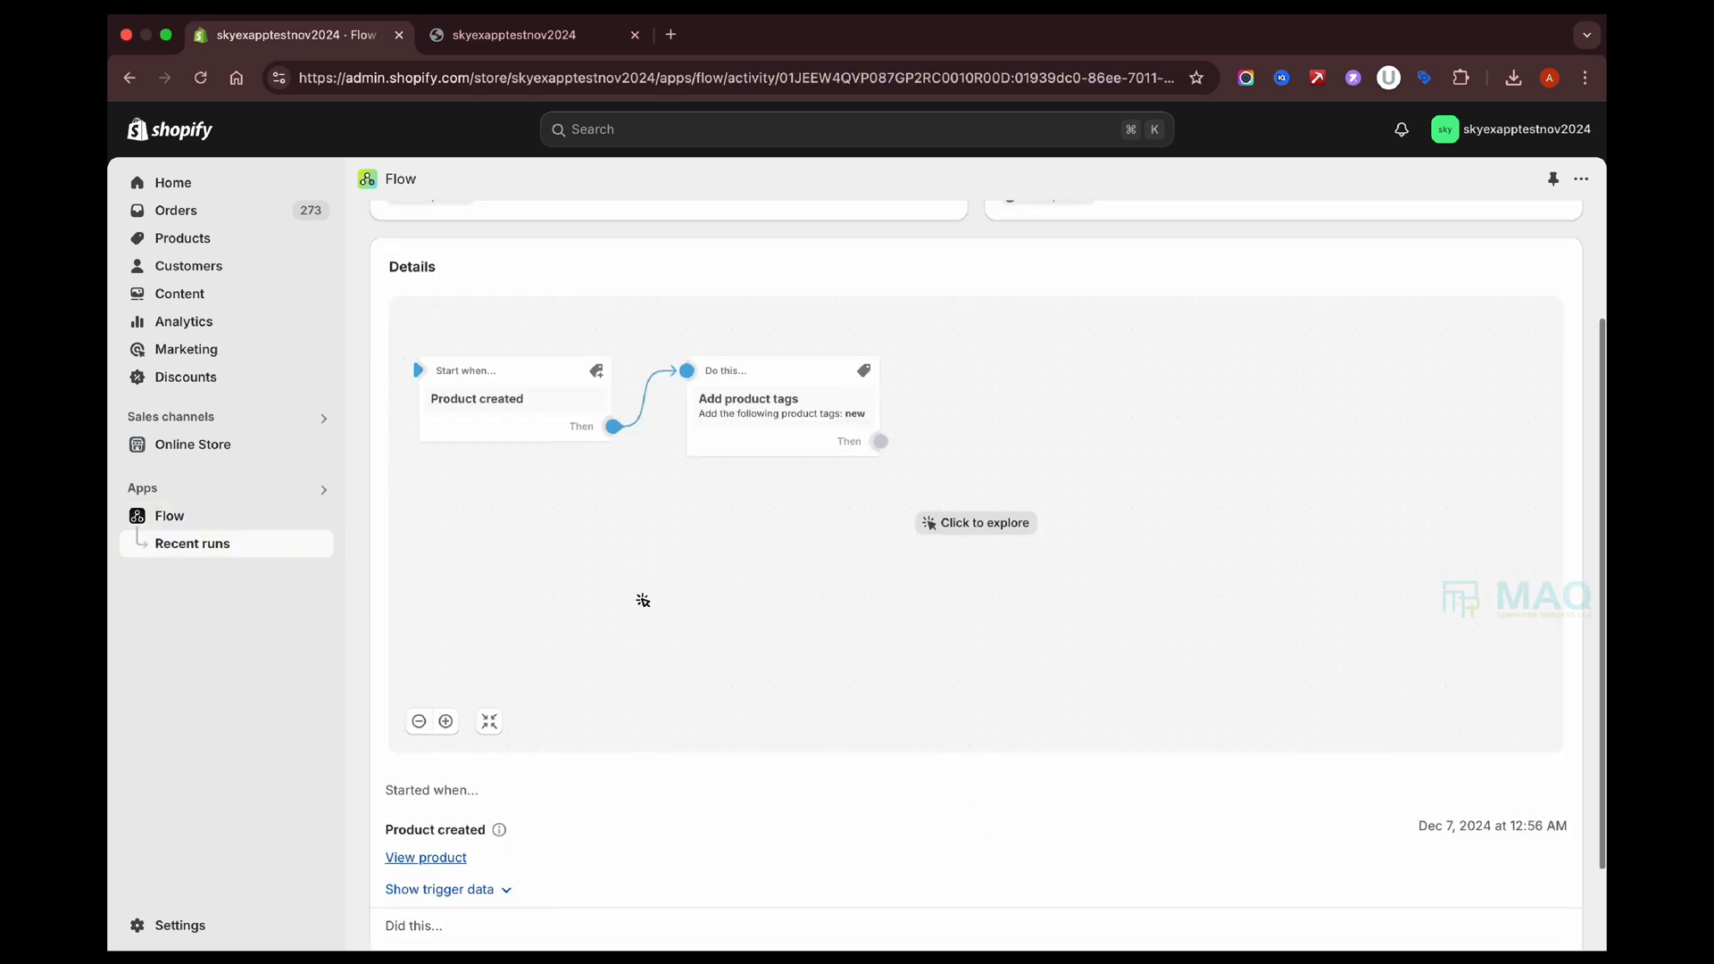
{"action": "scroll", "coordinate": [643, 601], "scroll_direction": "down", "scroll_amount": 2}
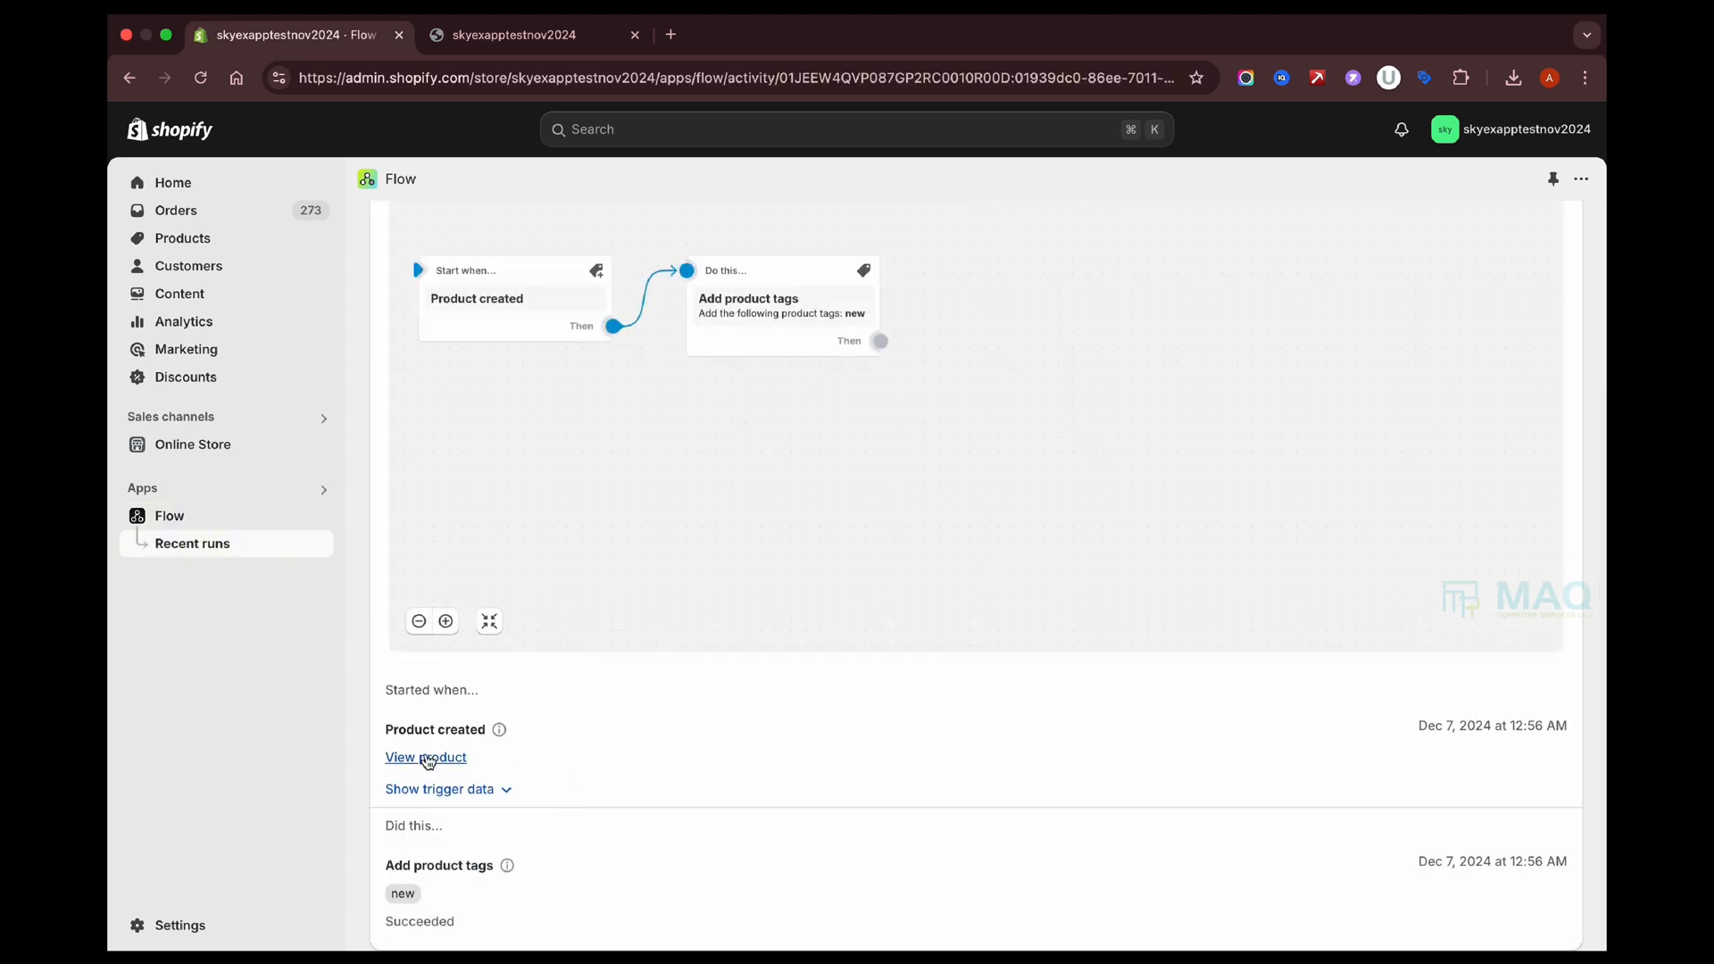
{"action": "left_click", "coordinate": [431, 759]}
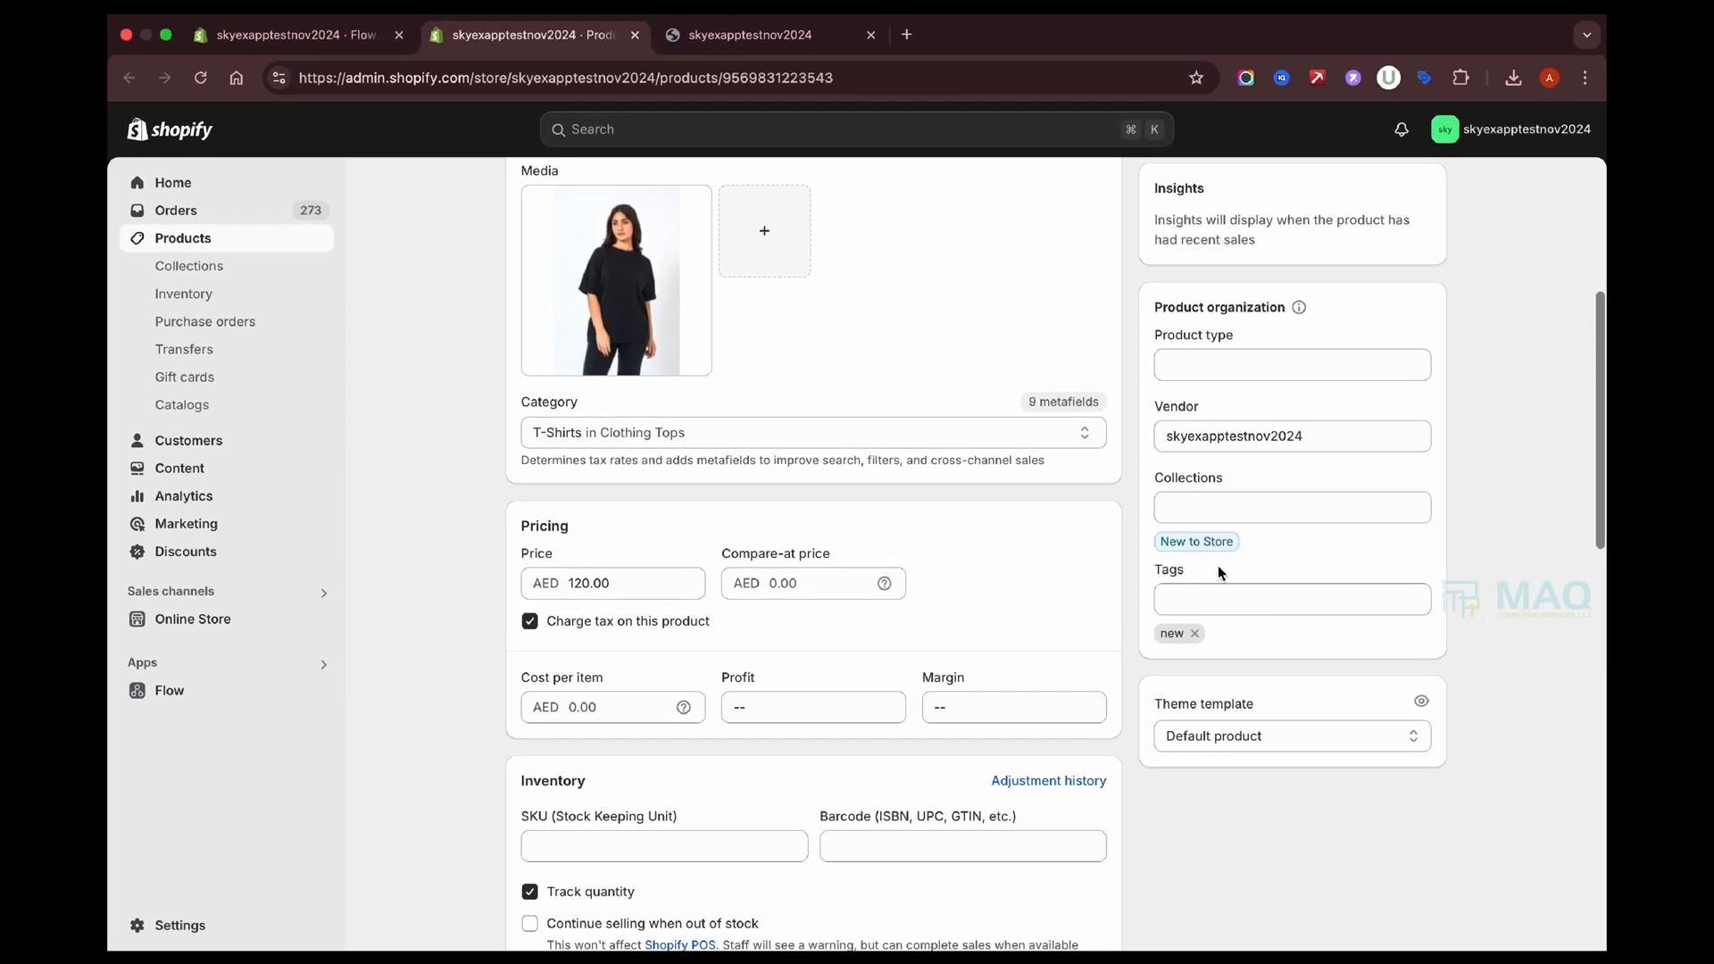
Switch to the online storefront, reload its home page and examine the products in the New to Store section.
{"action": "left_click", "coordinate": [759, 40]}
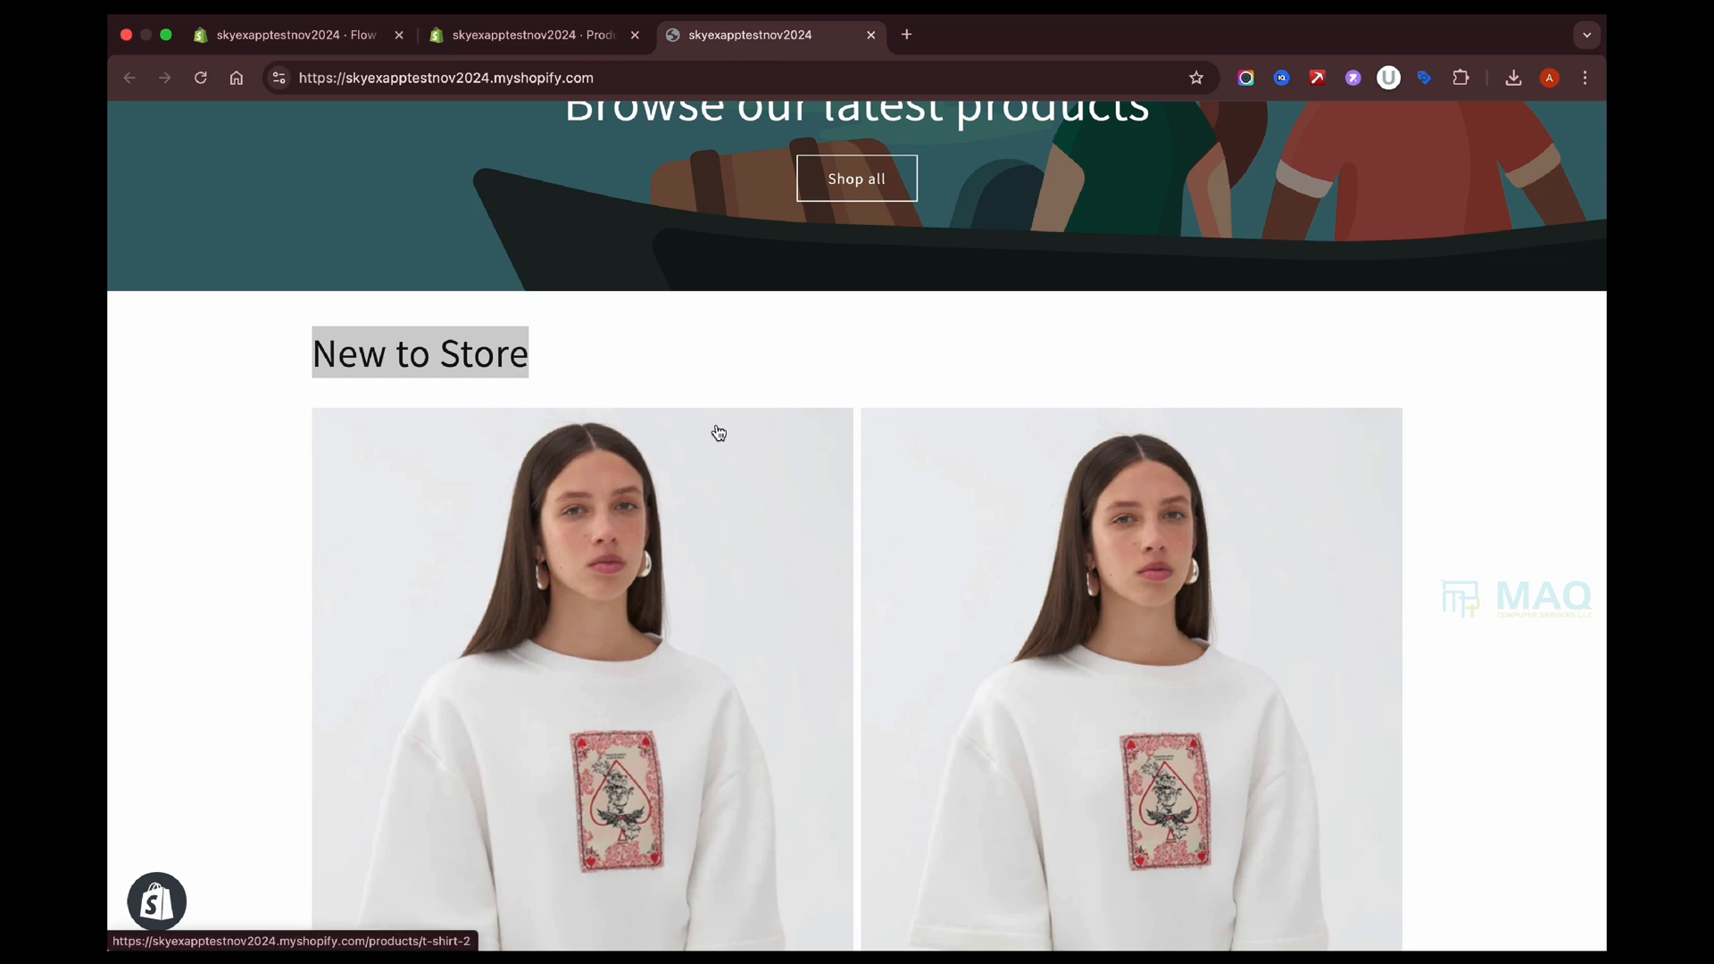
{"action": "left_click", "coordinate": [718, 433]}
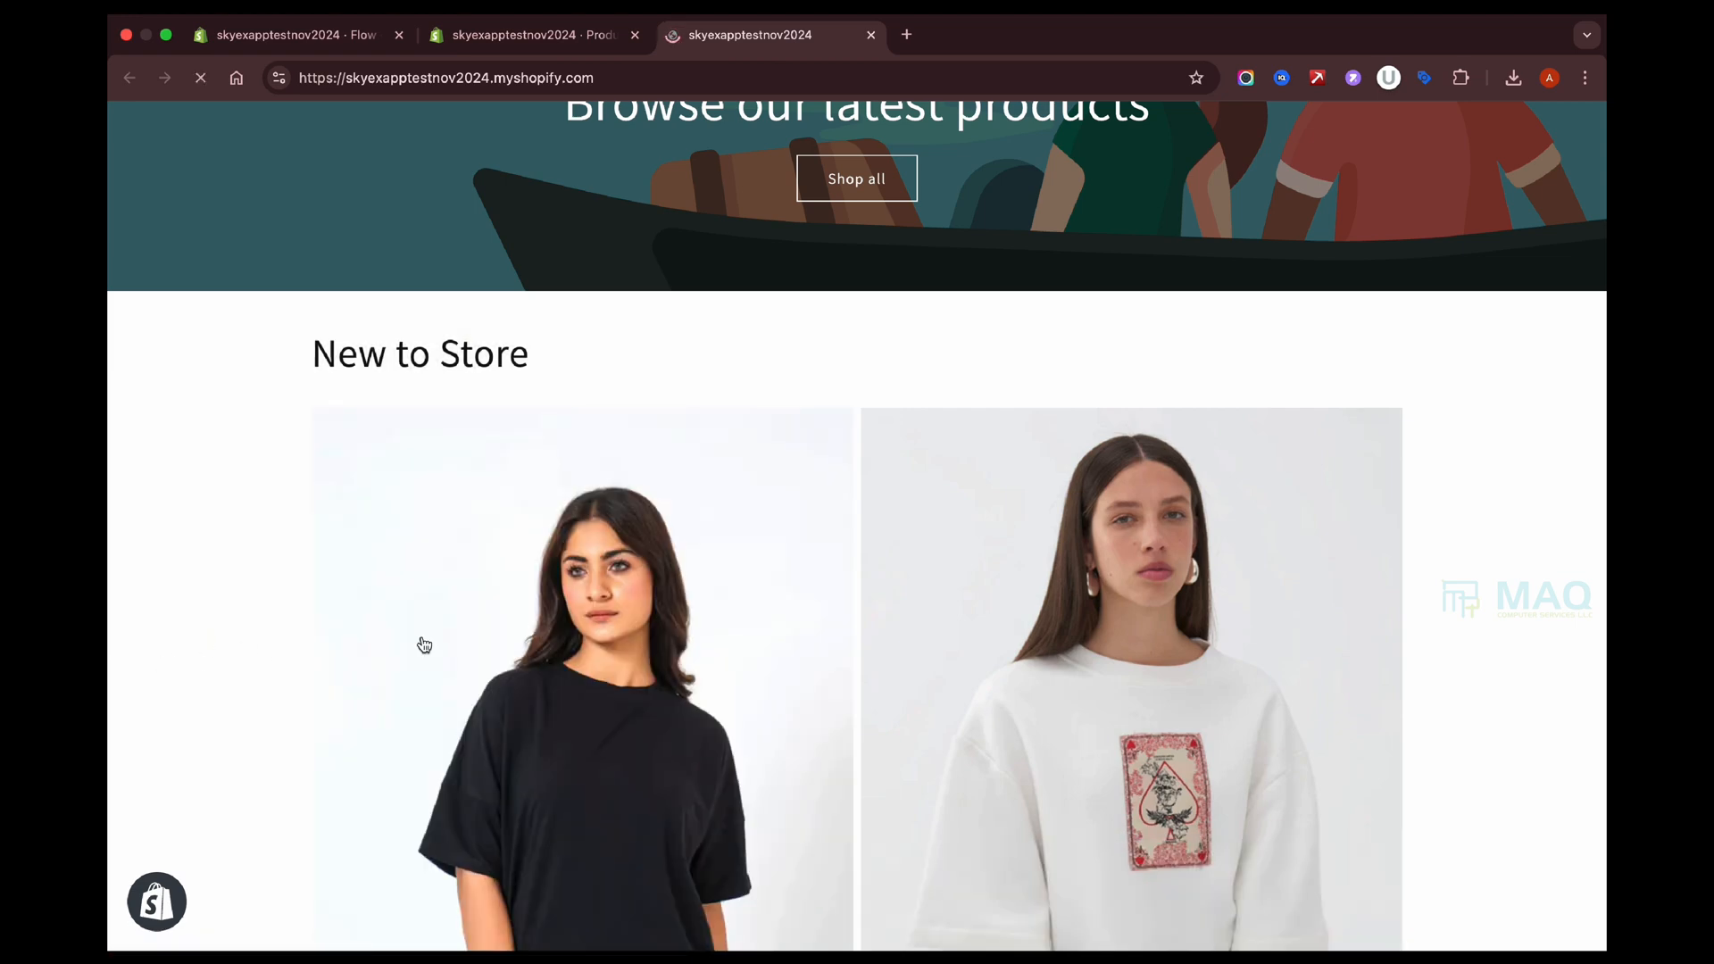
{"action": "scroll", "coordinate": [566, 651], "scroll_direction": "down", "scroll_amount": 3}
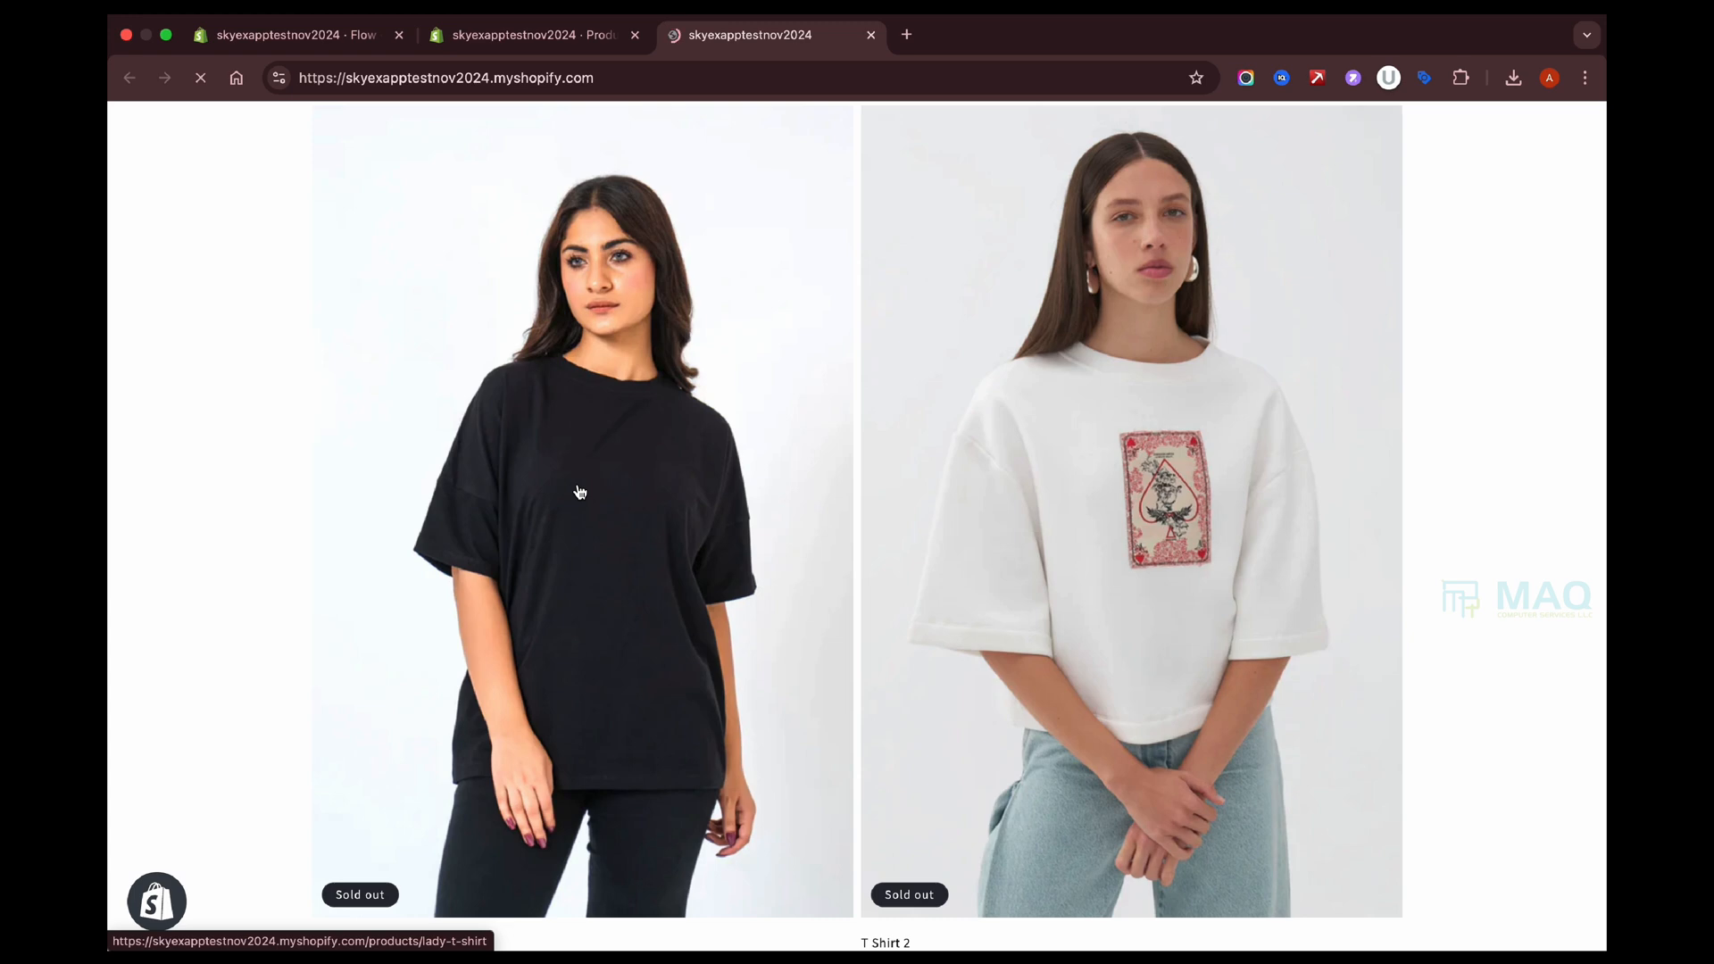
{"action": "scroll", "coordinate": [616, 495], "scroll_direction": "up", "scroll_amount": 5}
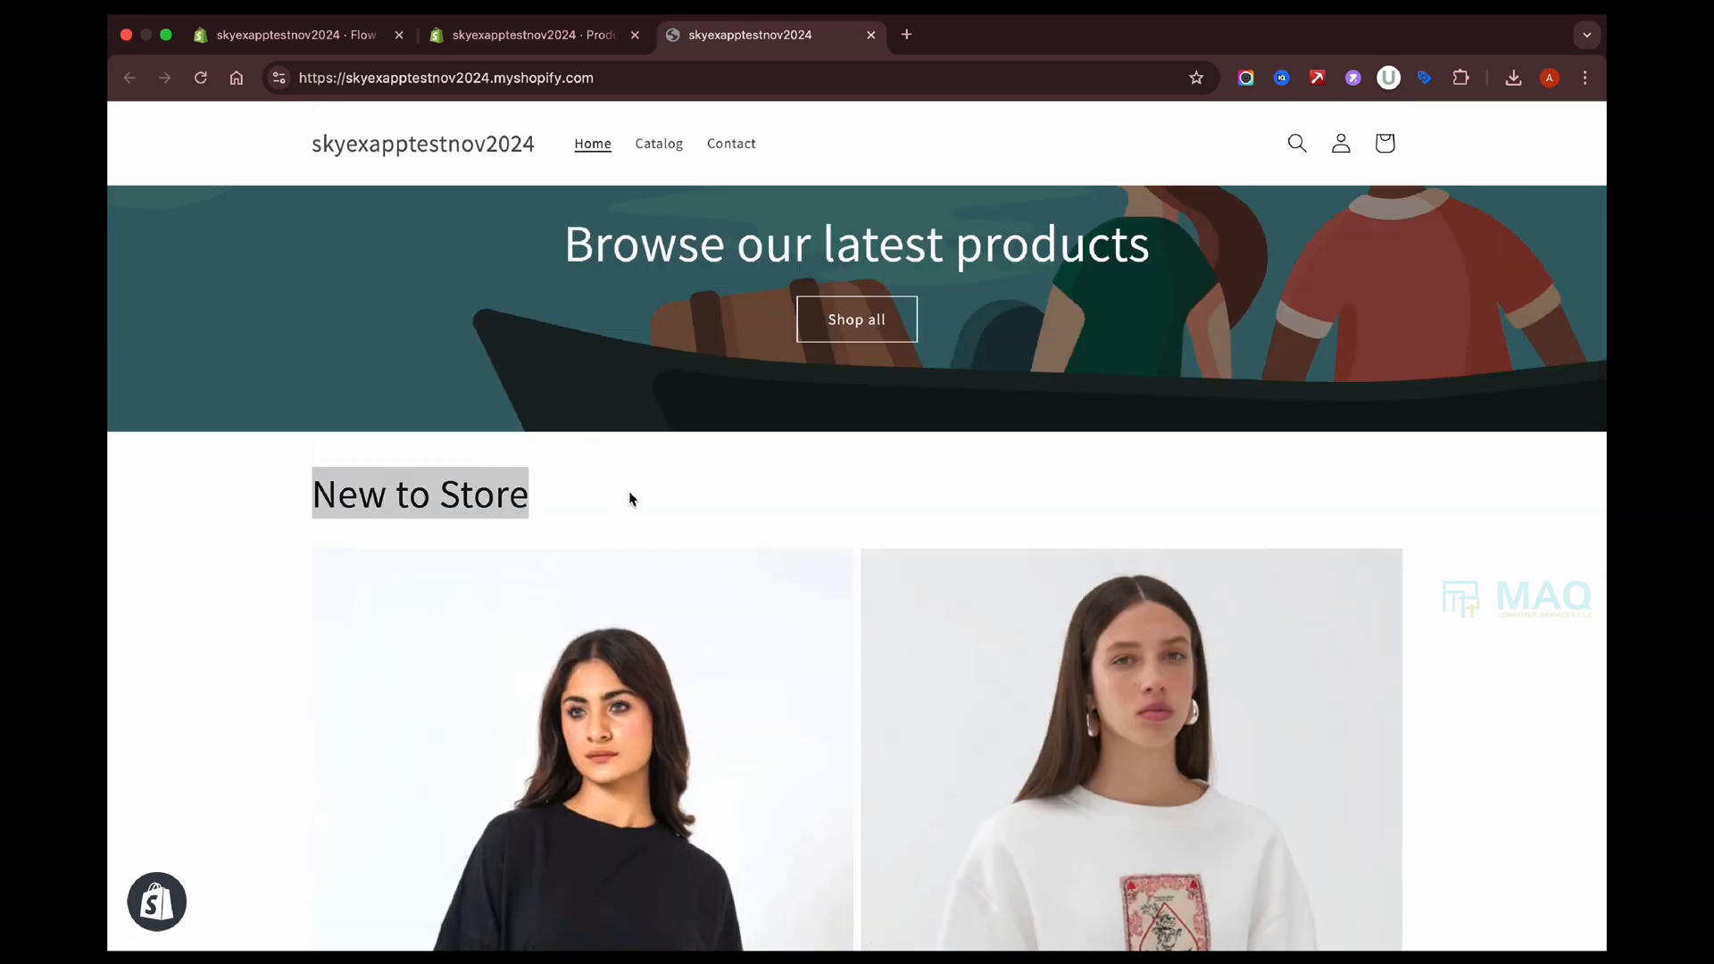
{"action": "left_click", "coordinate": [663, 498]}
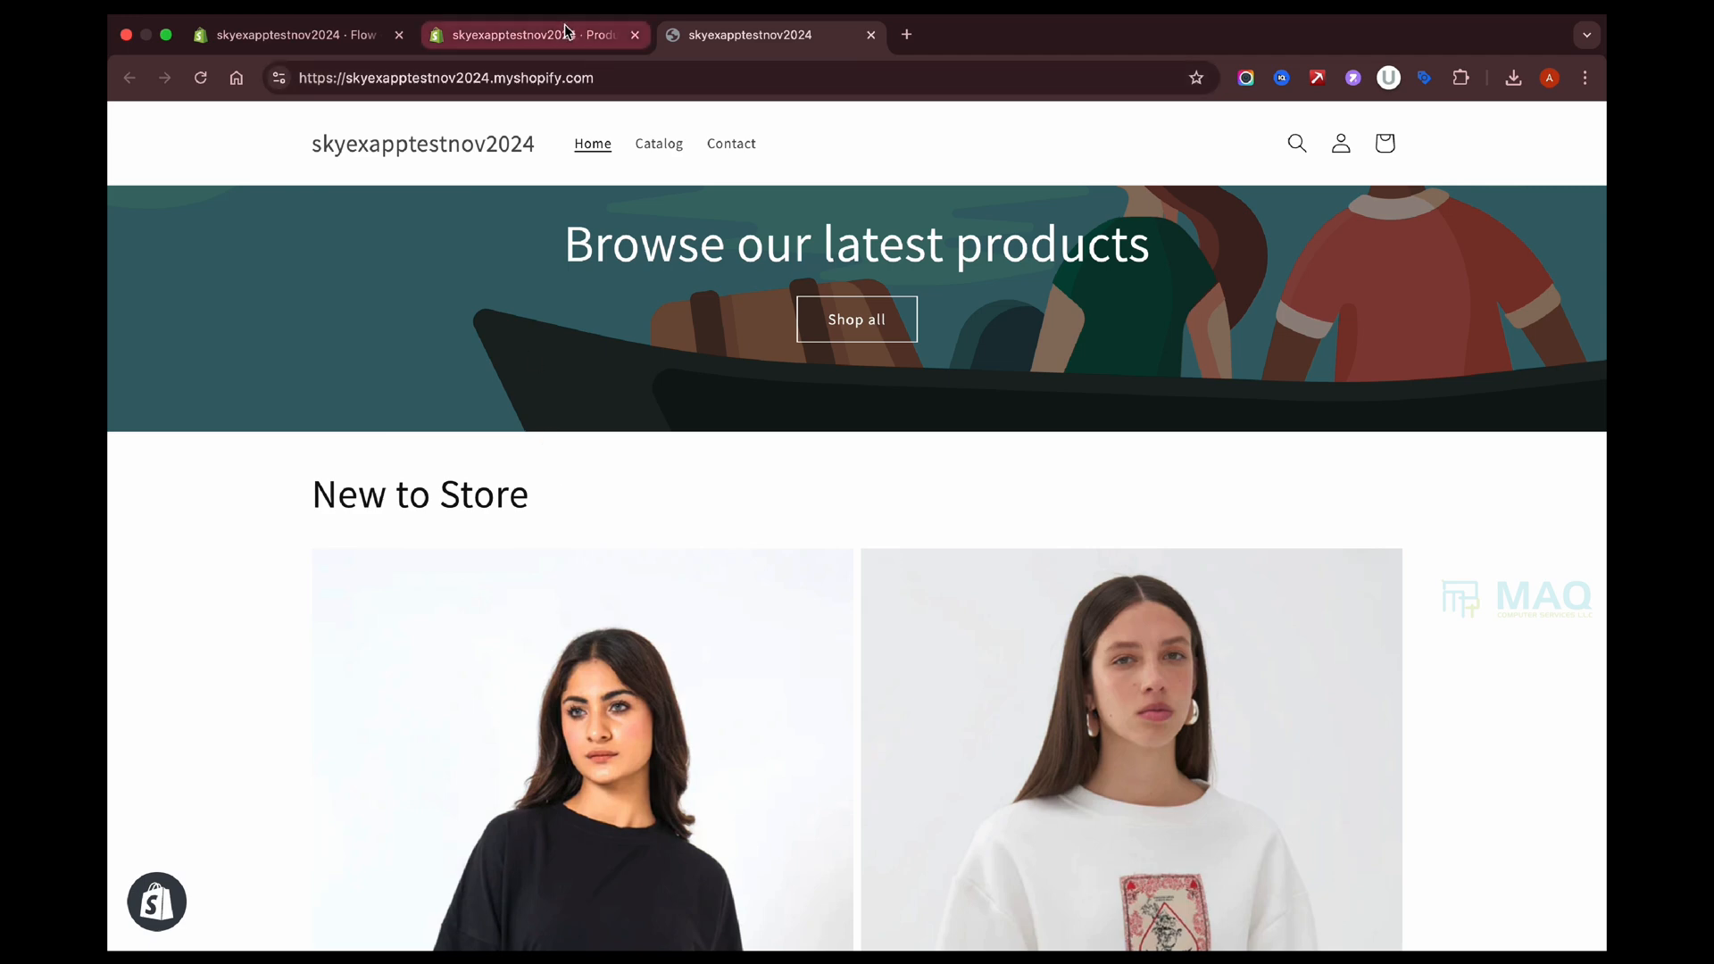
Return to the Flow app, start a new workflow from the template library and search the templates for "tags".
{"action": "left_click", "coordinate": [560, 38]}
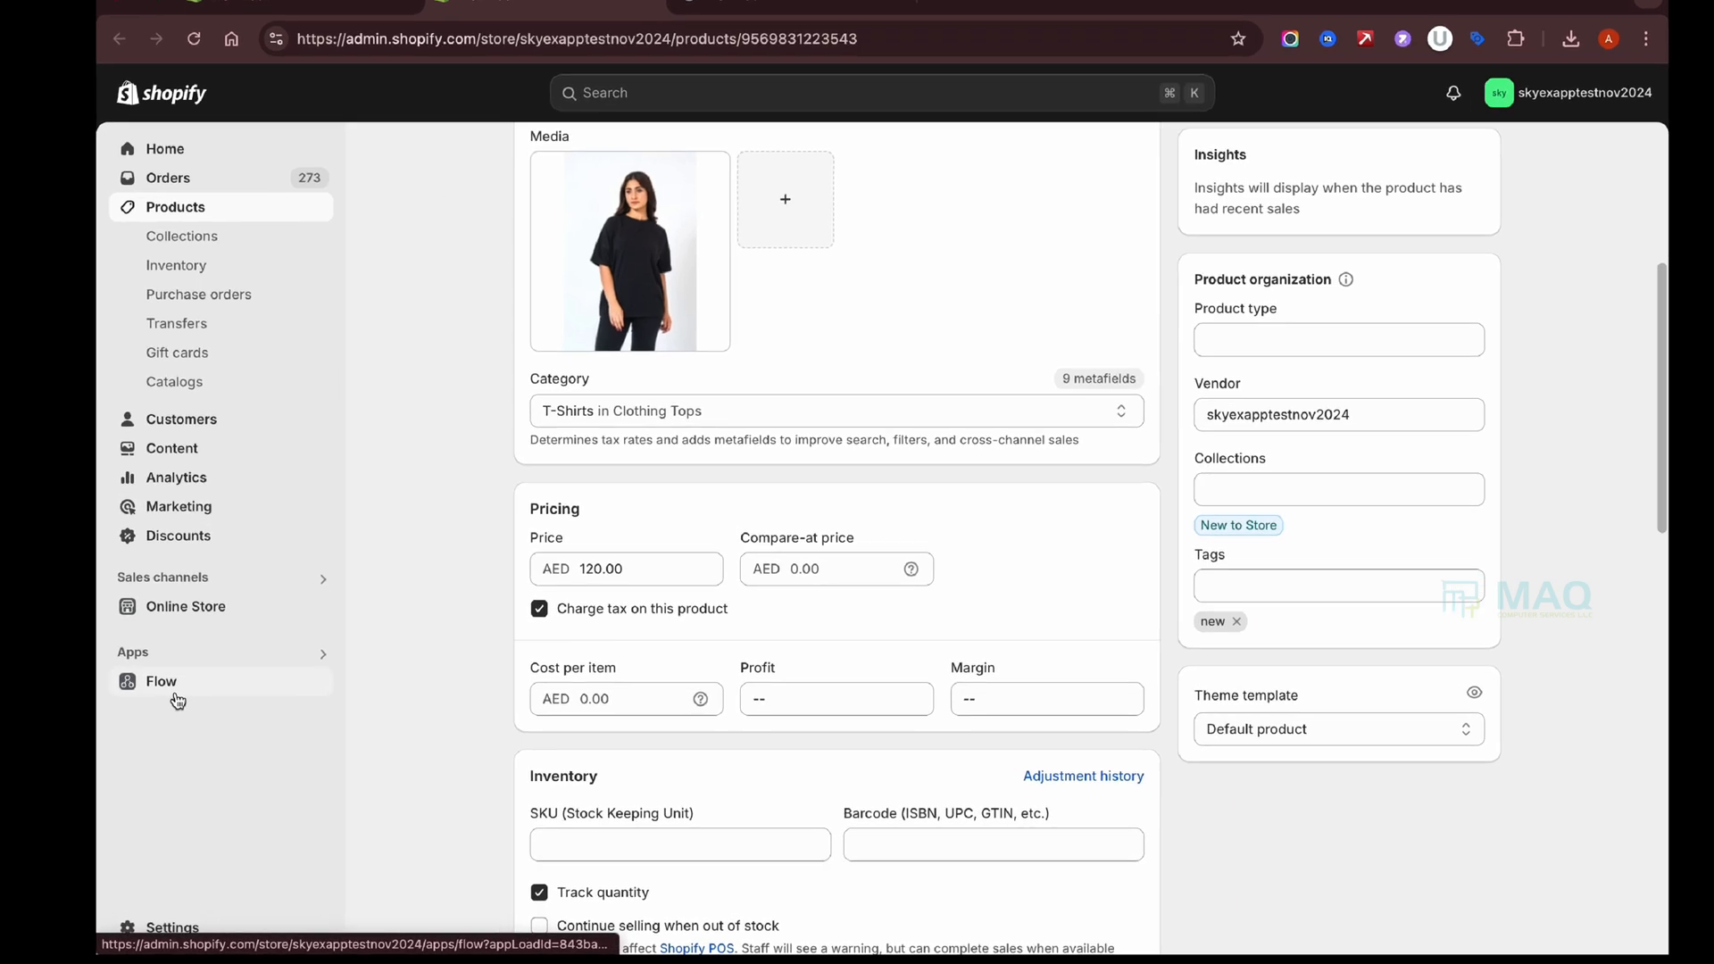
{"action": "left_click", "coordinate": [159, 690]}
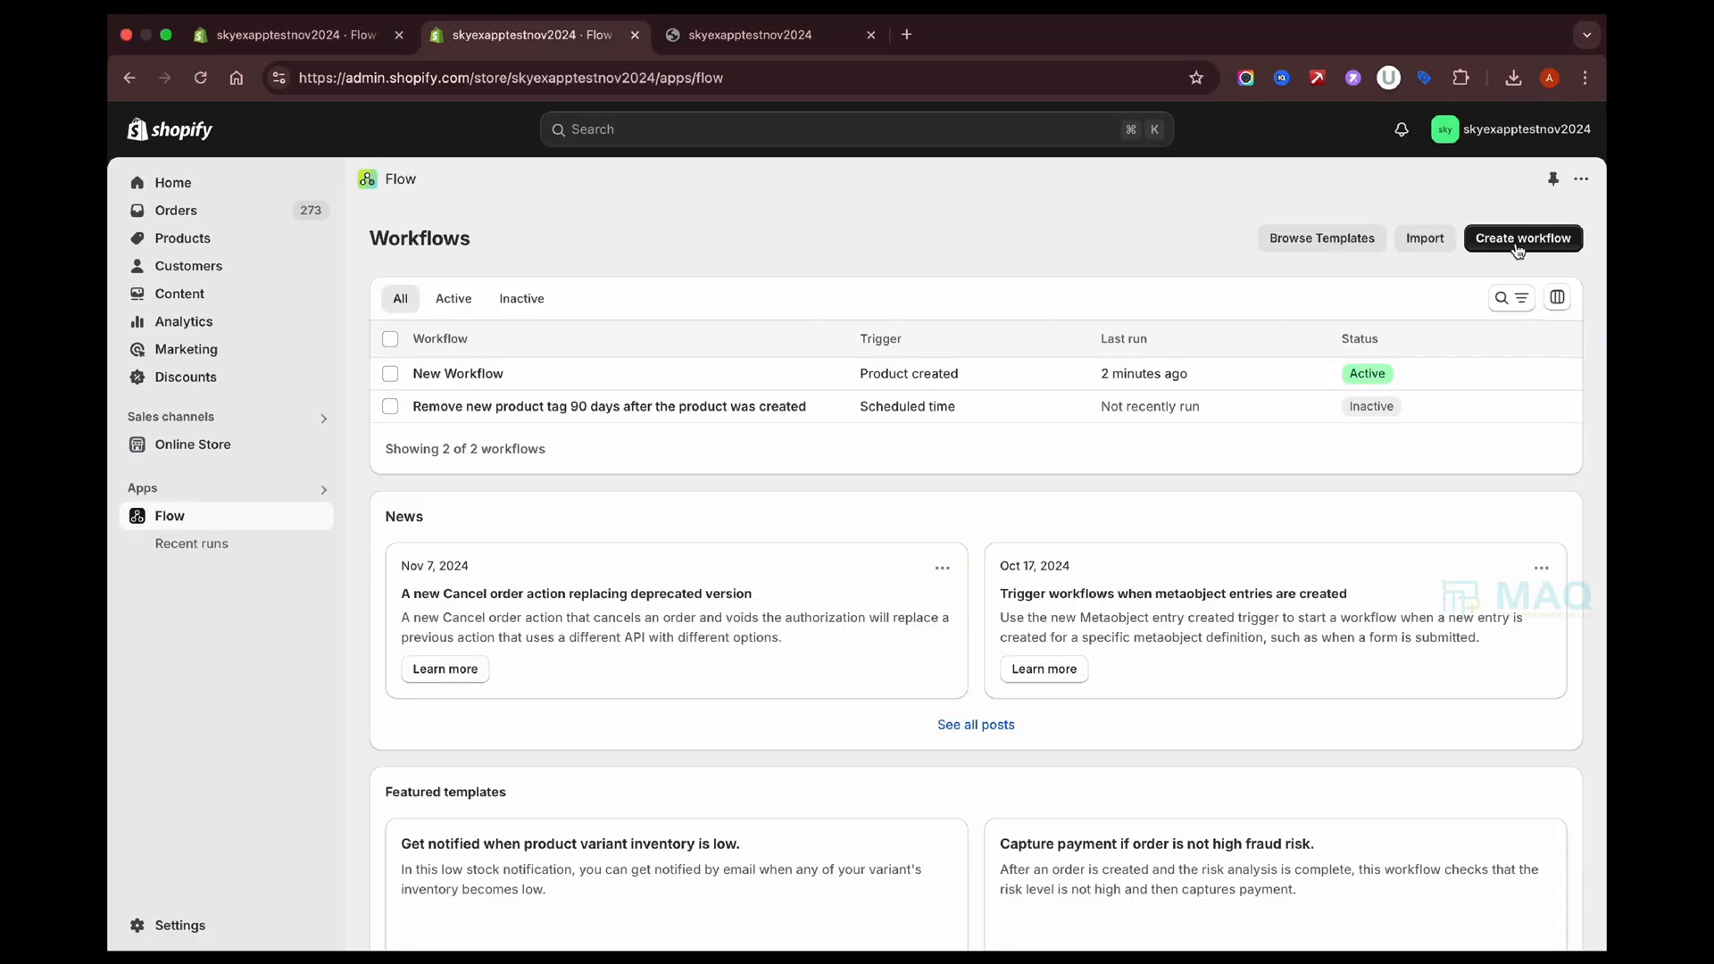
{"action": "left_click", "coordinate": [1516, 241]}
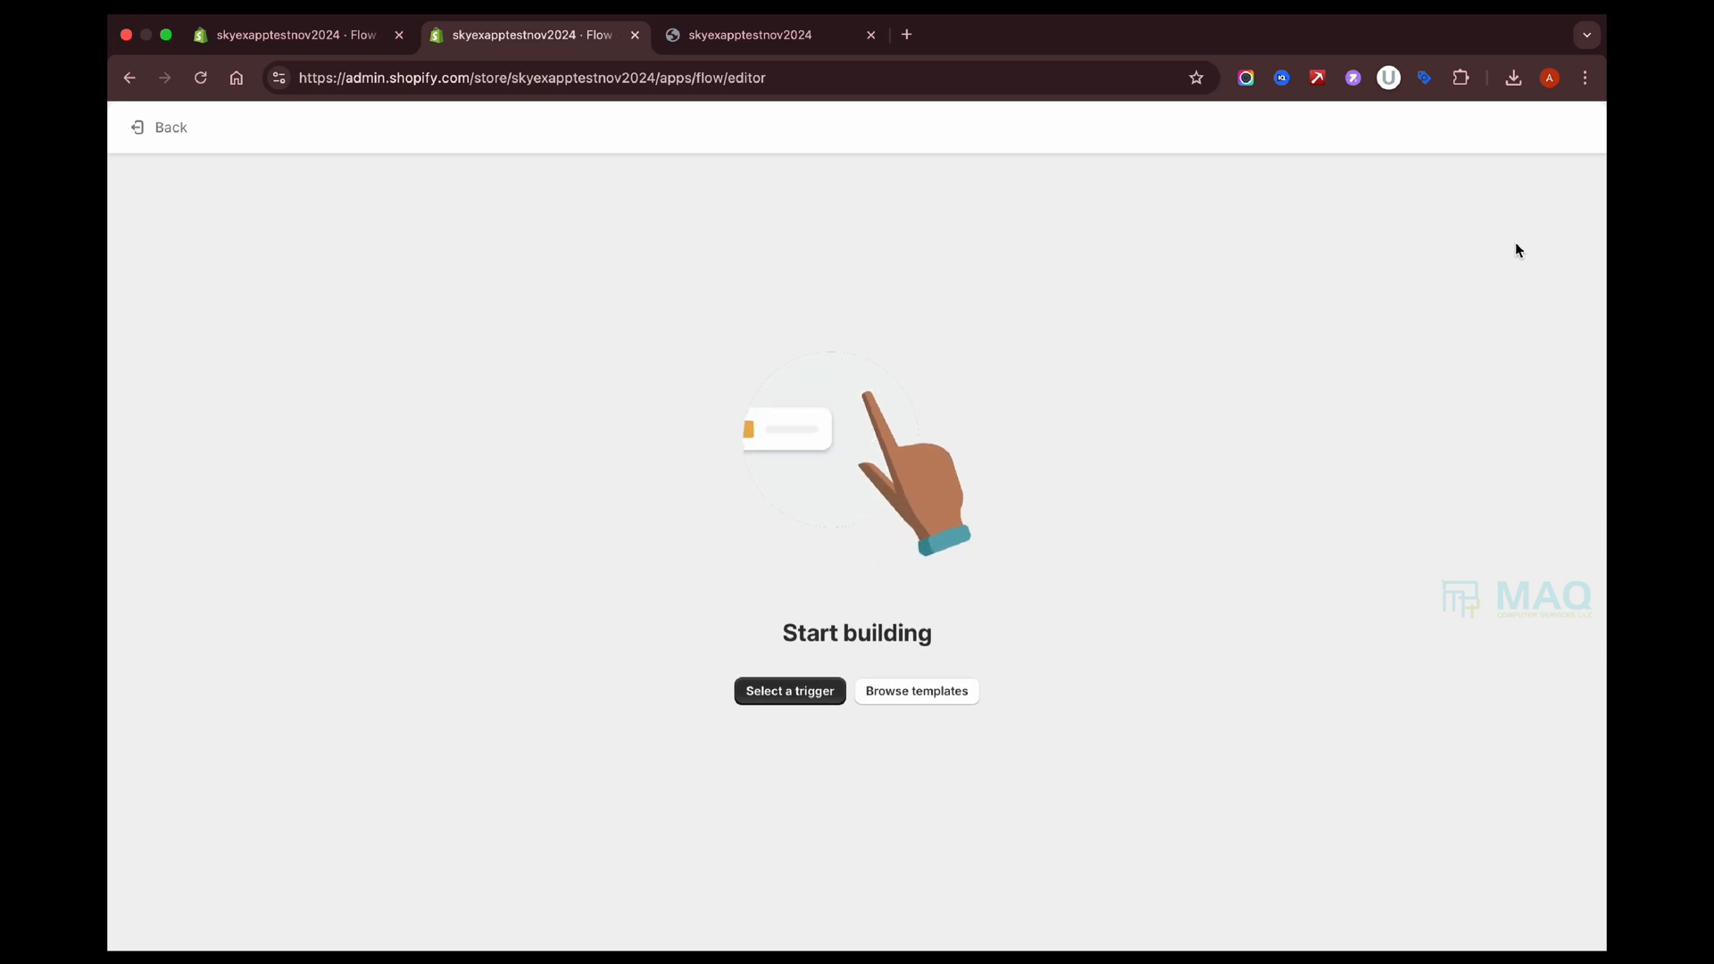
{"action": "left_click", "coordinate": [934, 704]}
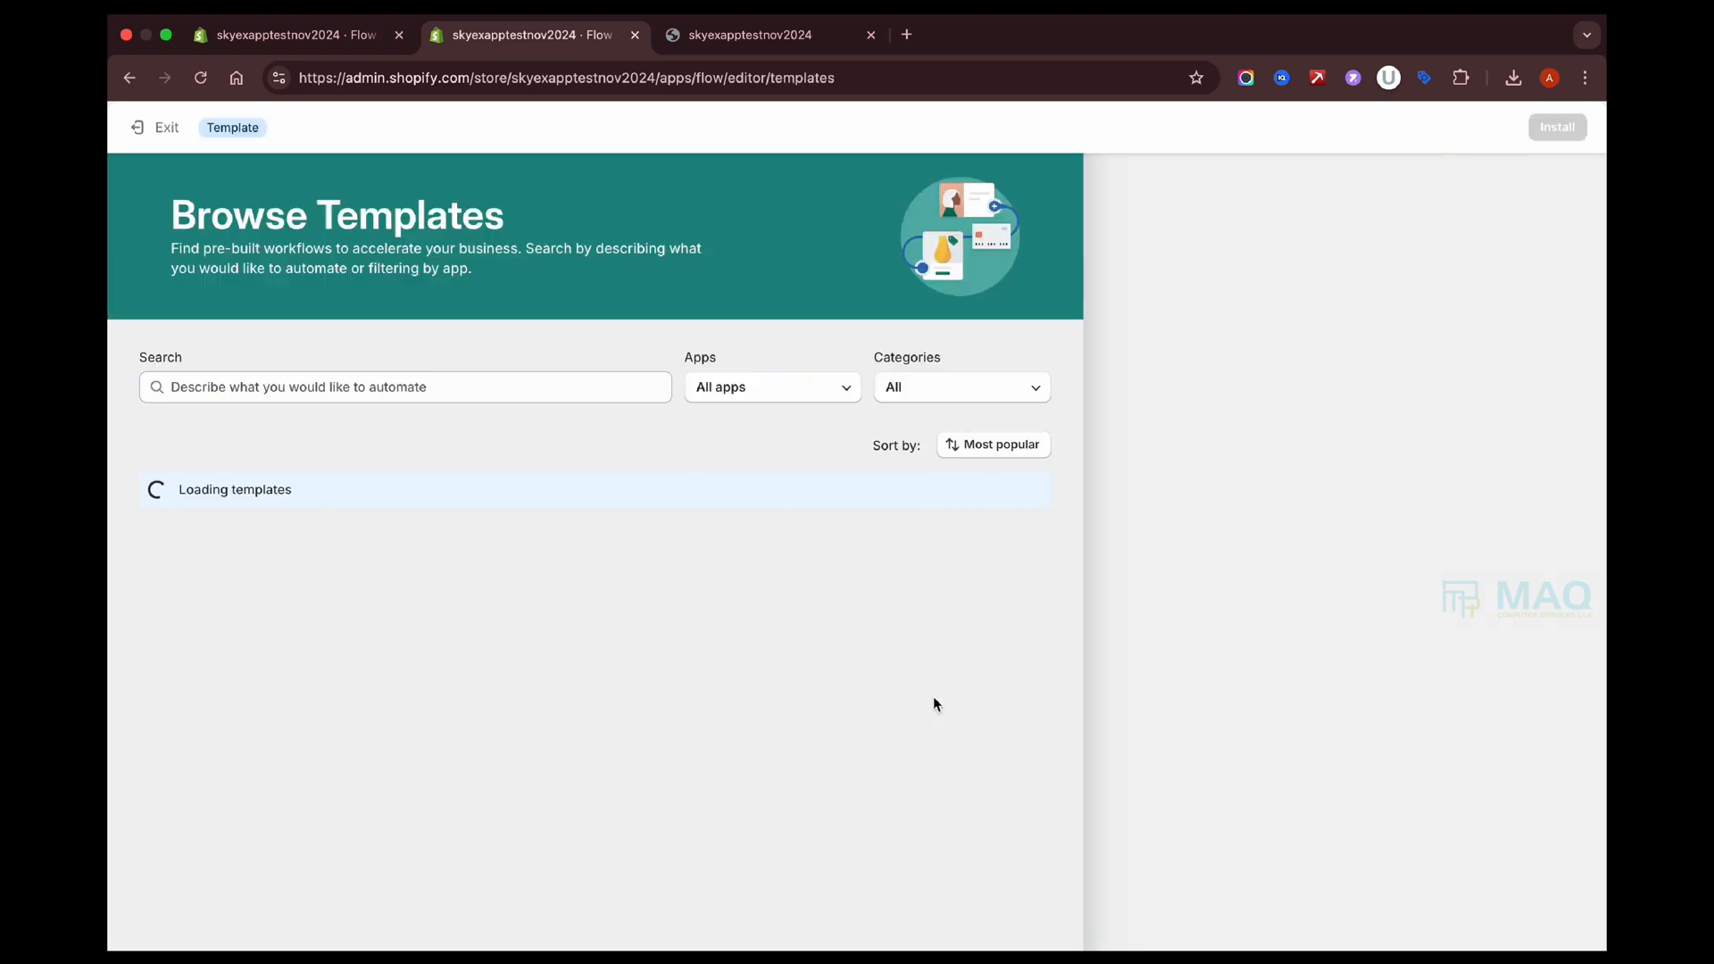
{"action": "type", "text": "tags"}
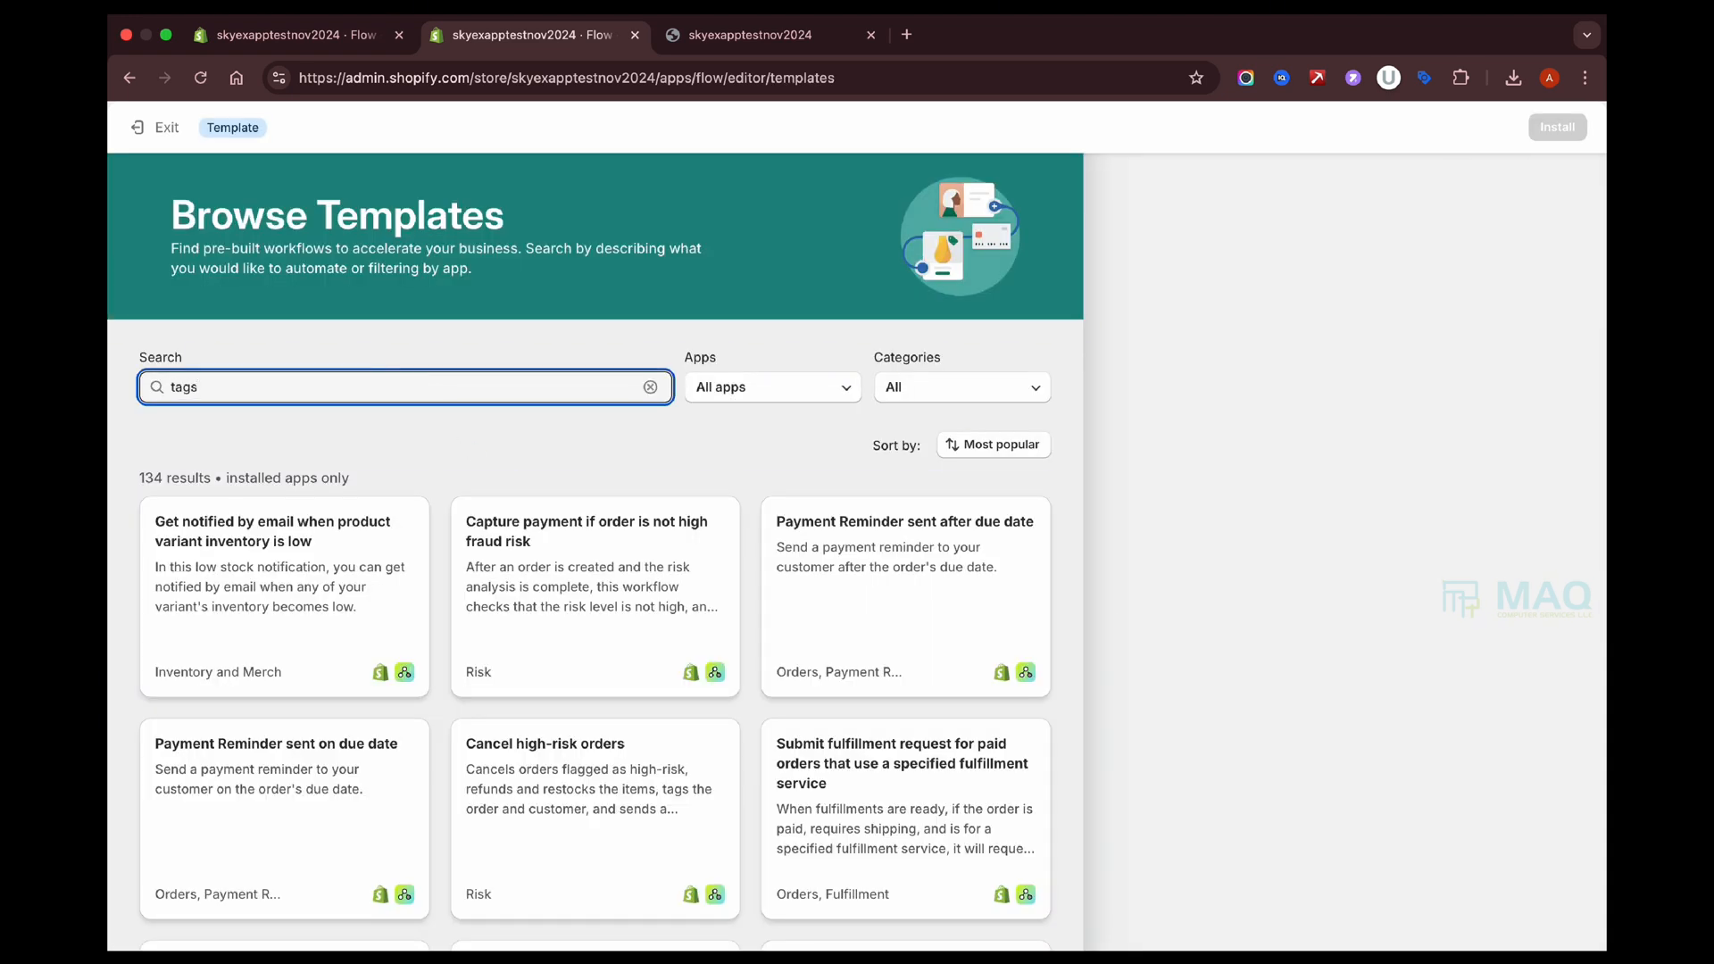
Find the template "Remove new product tag 90 days after the product was created" and install it.
{"action": "scroll", "coordinate": [451, 775], "scroll_direction": "down", "scroll_amount": 8}
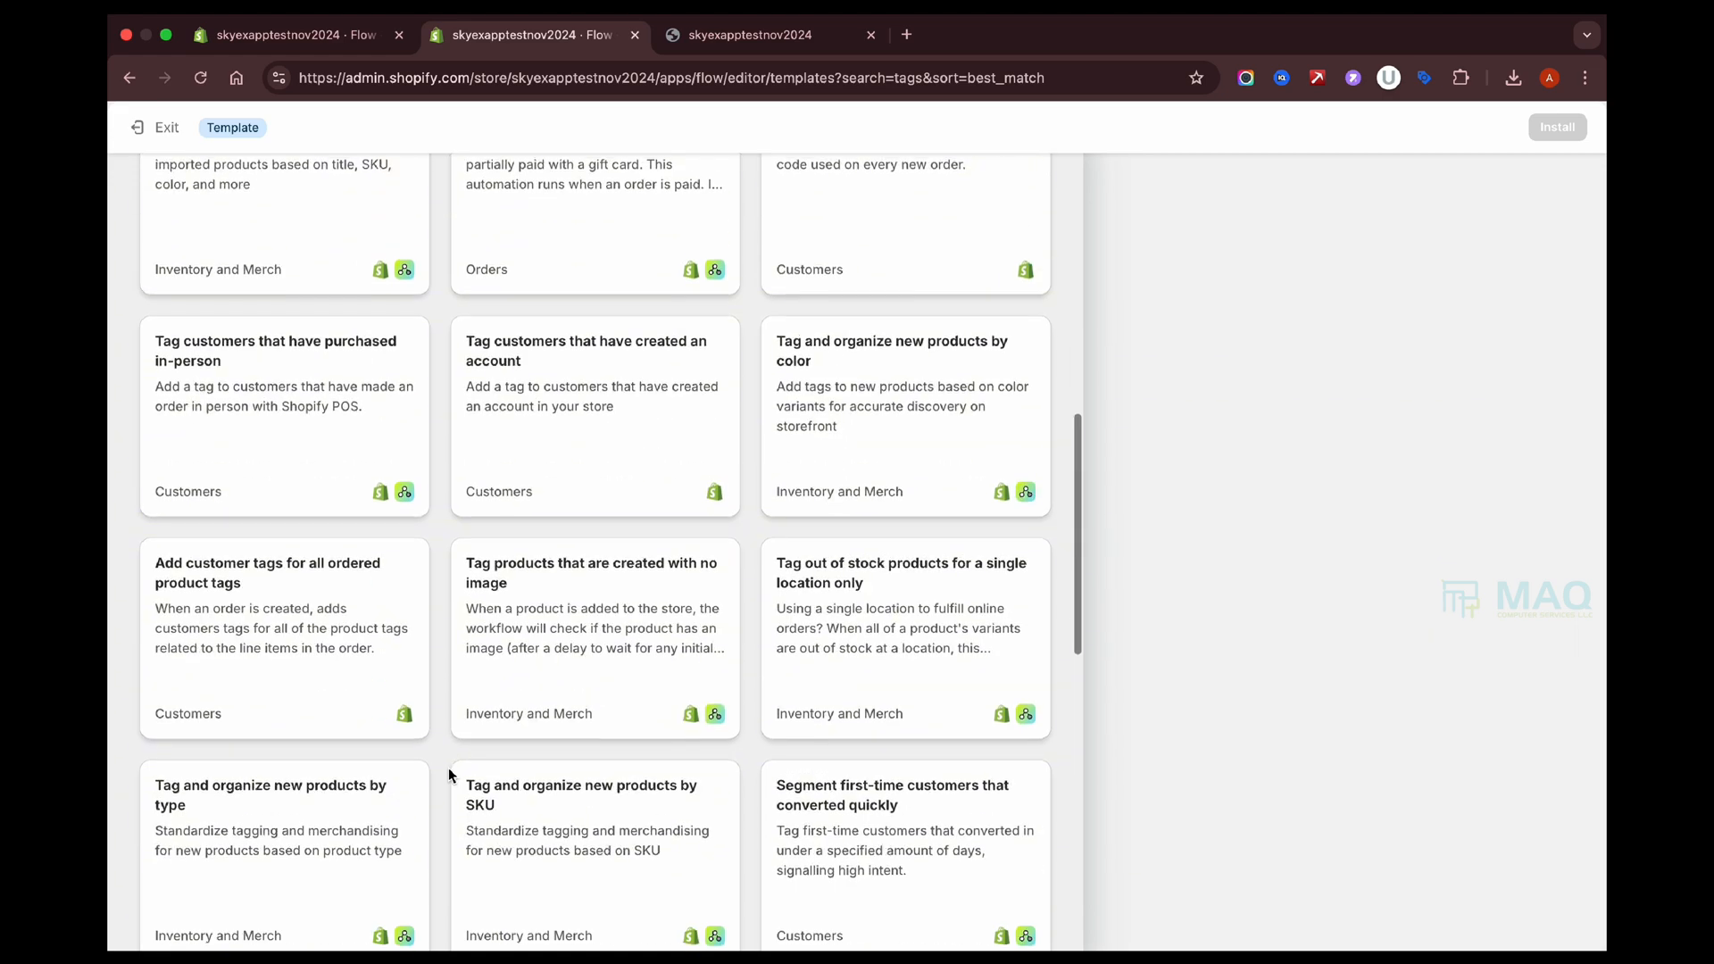
{"action": "scroll", "coordinate": [448, 772], "scroll_direction": "down", "scroll_amount": 10}
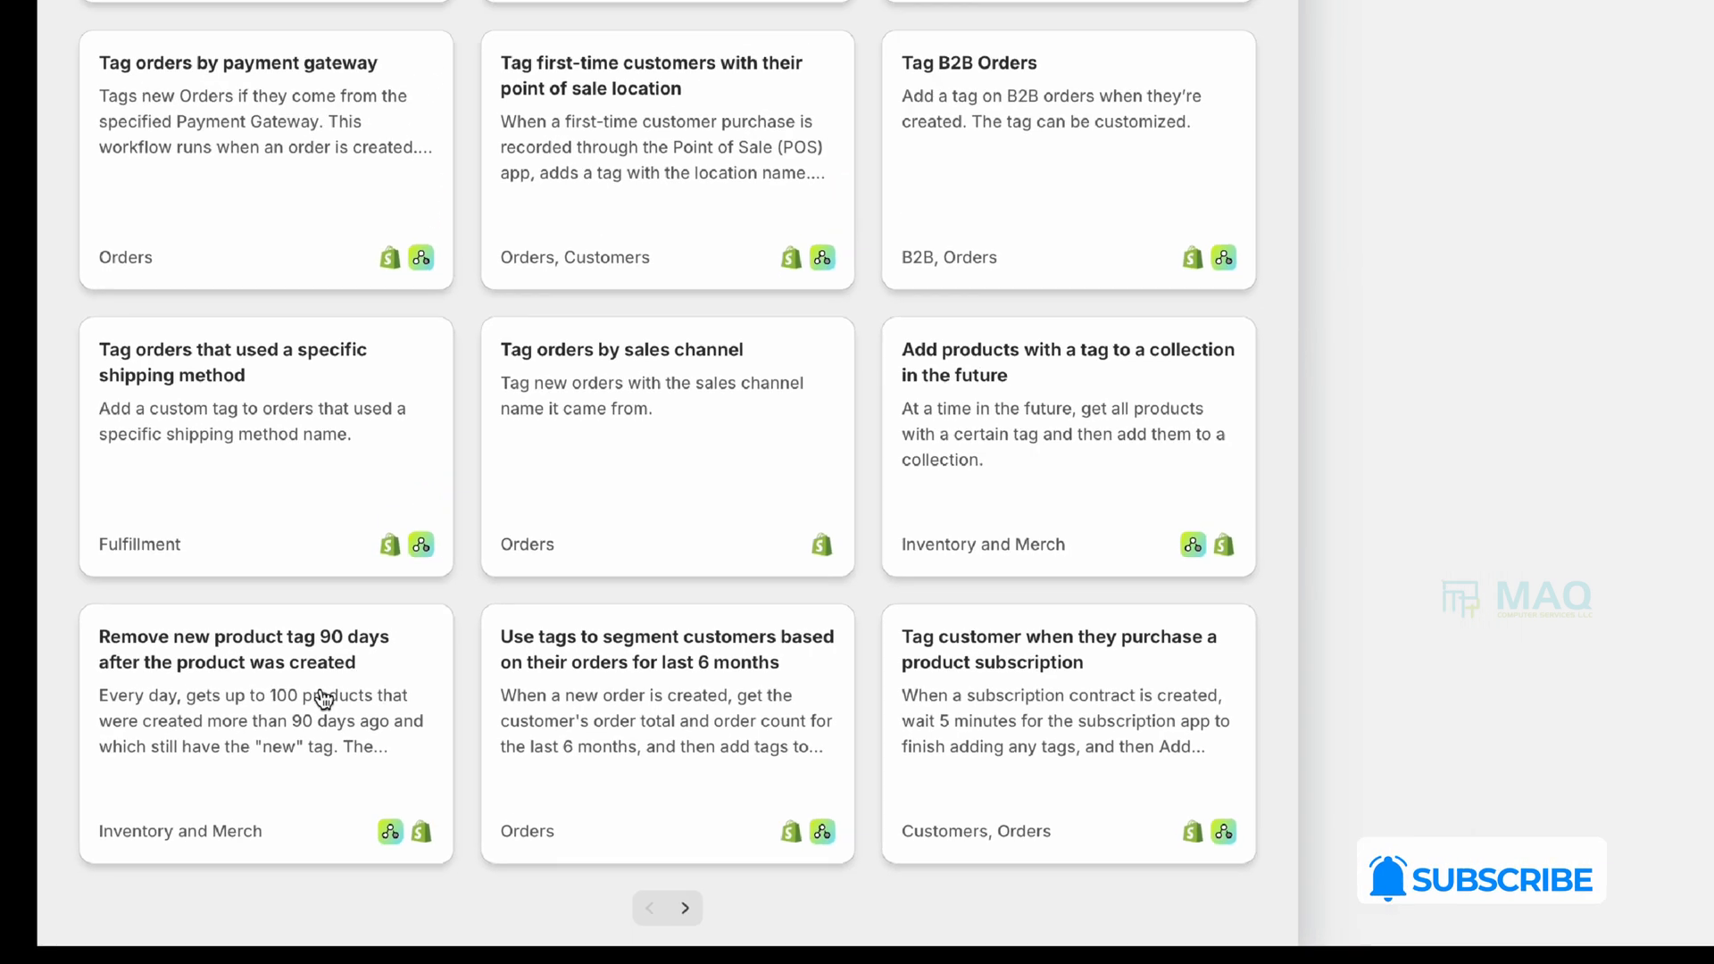
{"action": "left_click", "coordinate": [327, 644]}
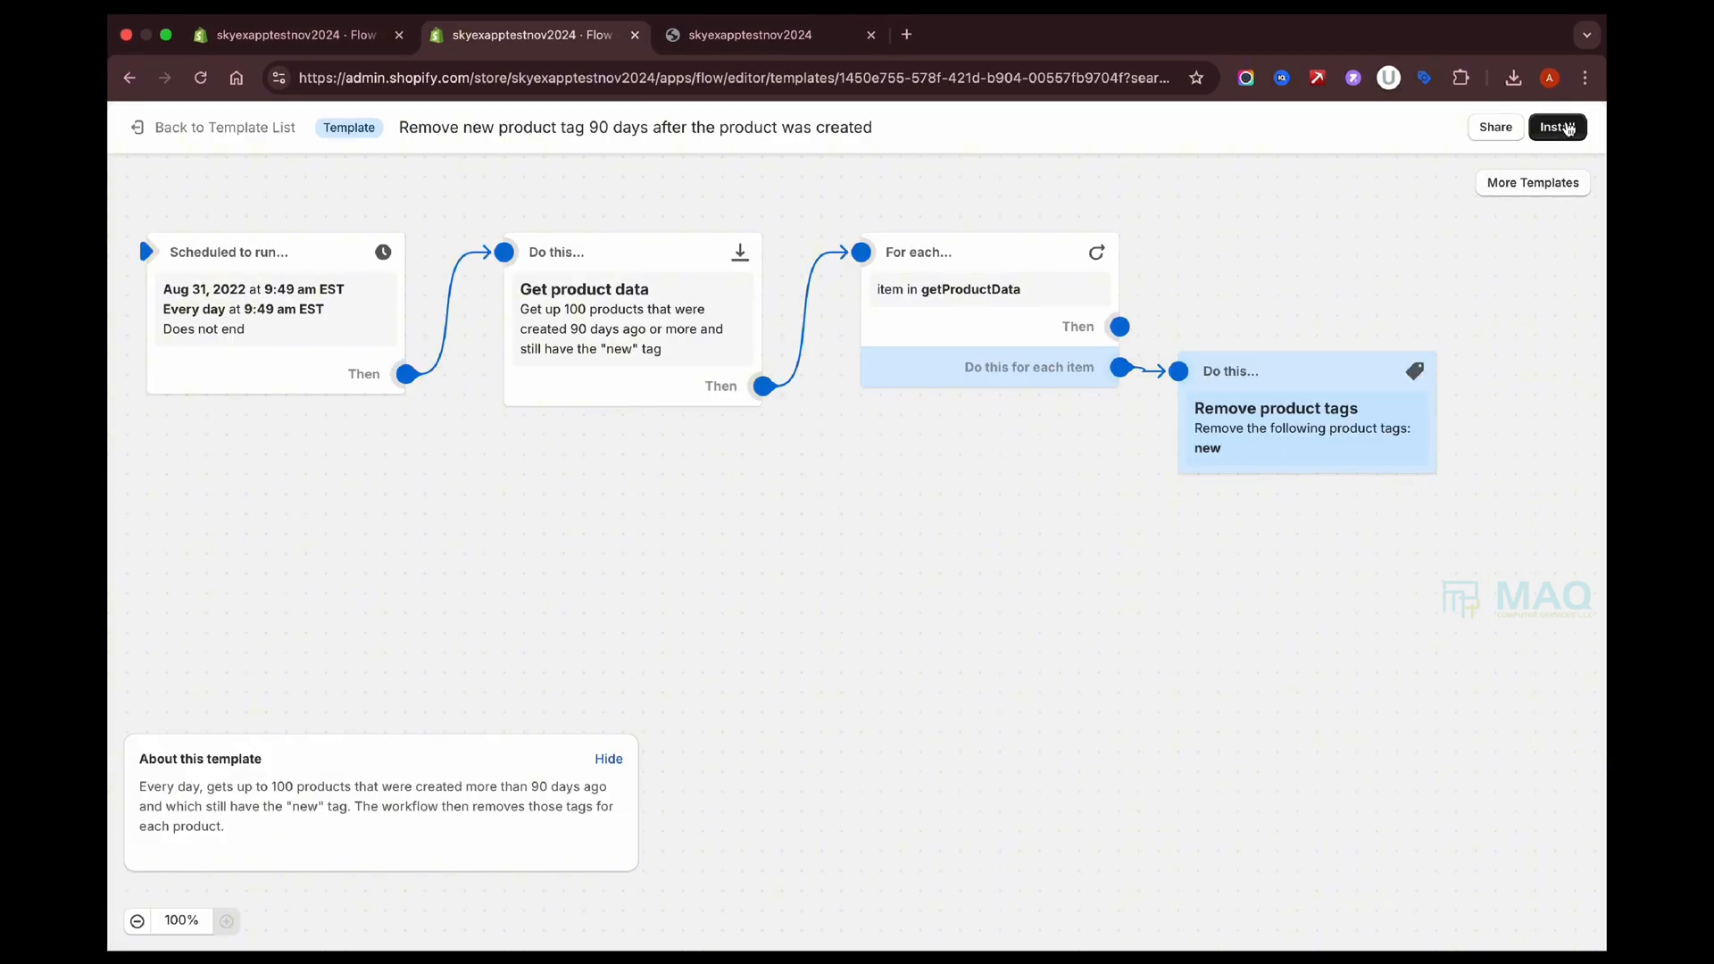
{"action": "left_click", "coordinate": [1569, 130]}
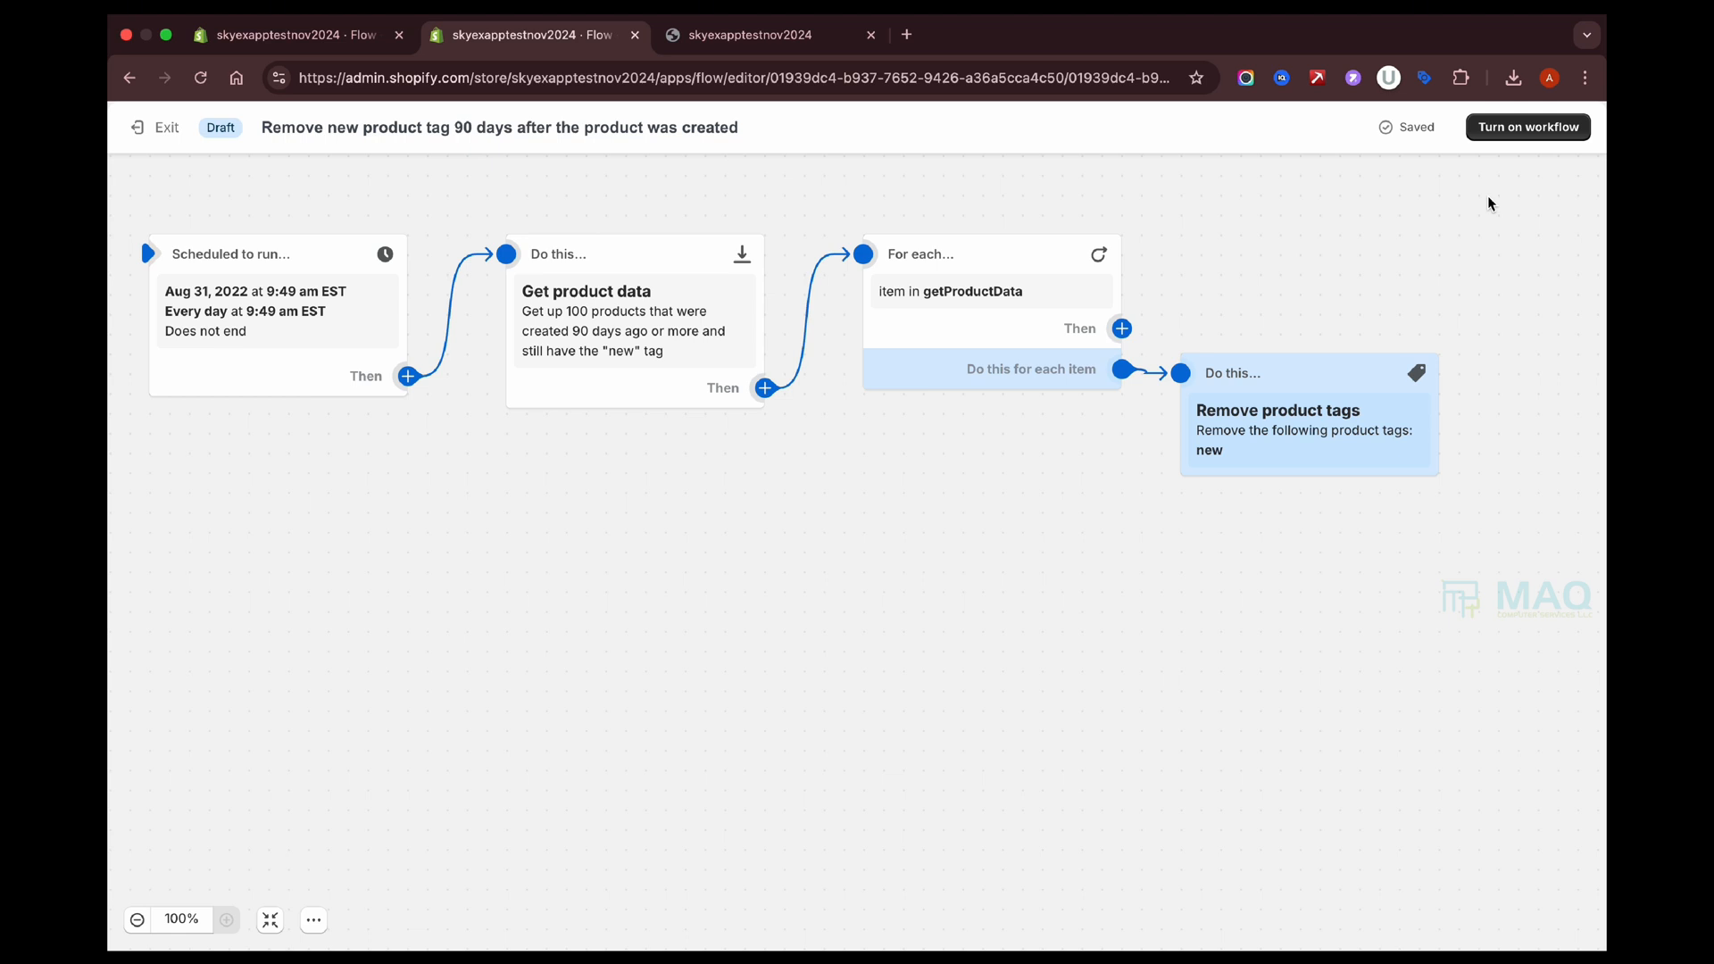
Set the workflow's Scheduled time trigger to repeat every 10 minutes.
{"action": "mouse_move", "coordinate": [330, 286]}
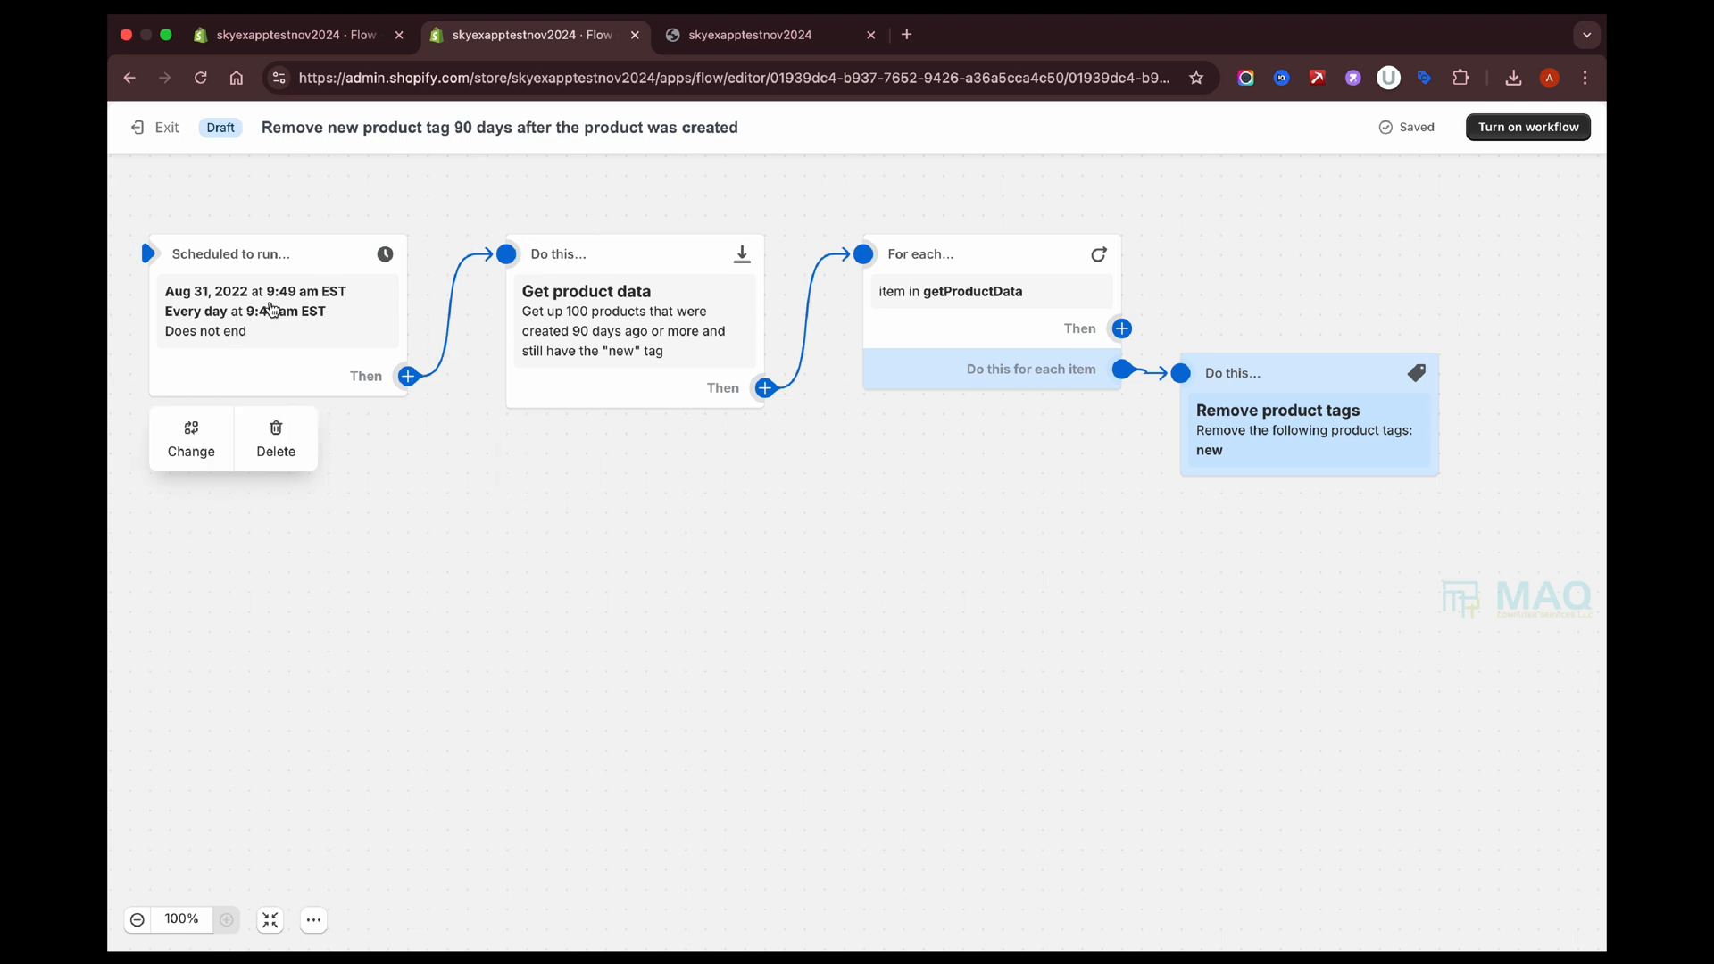
{"action": "left_click", "coordinate": [262, 316]}
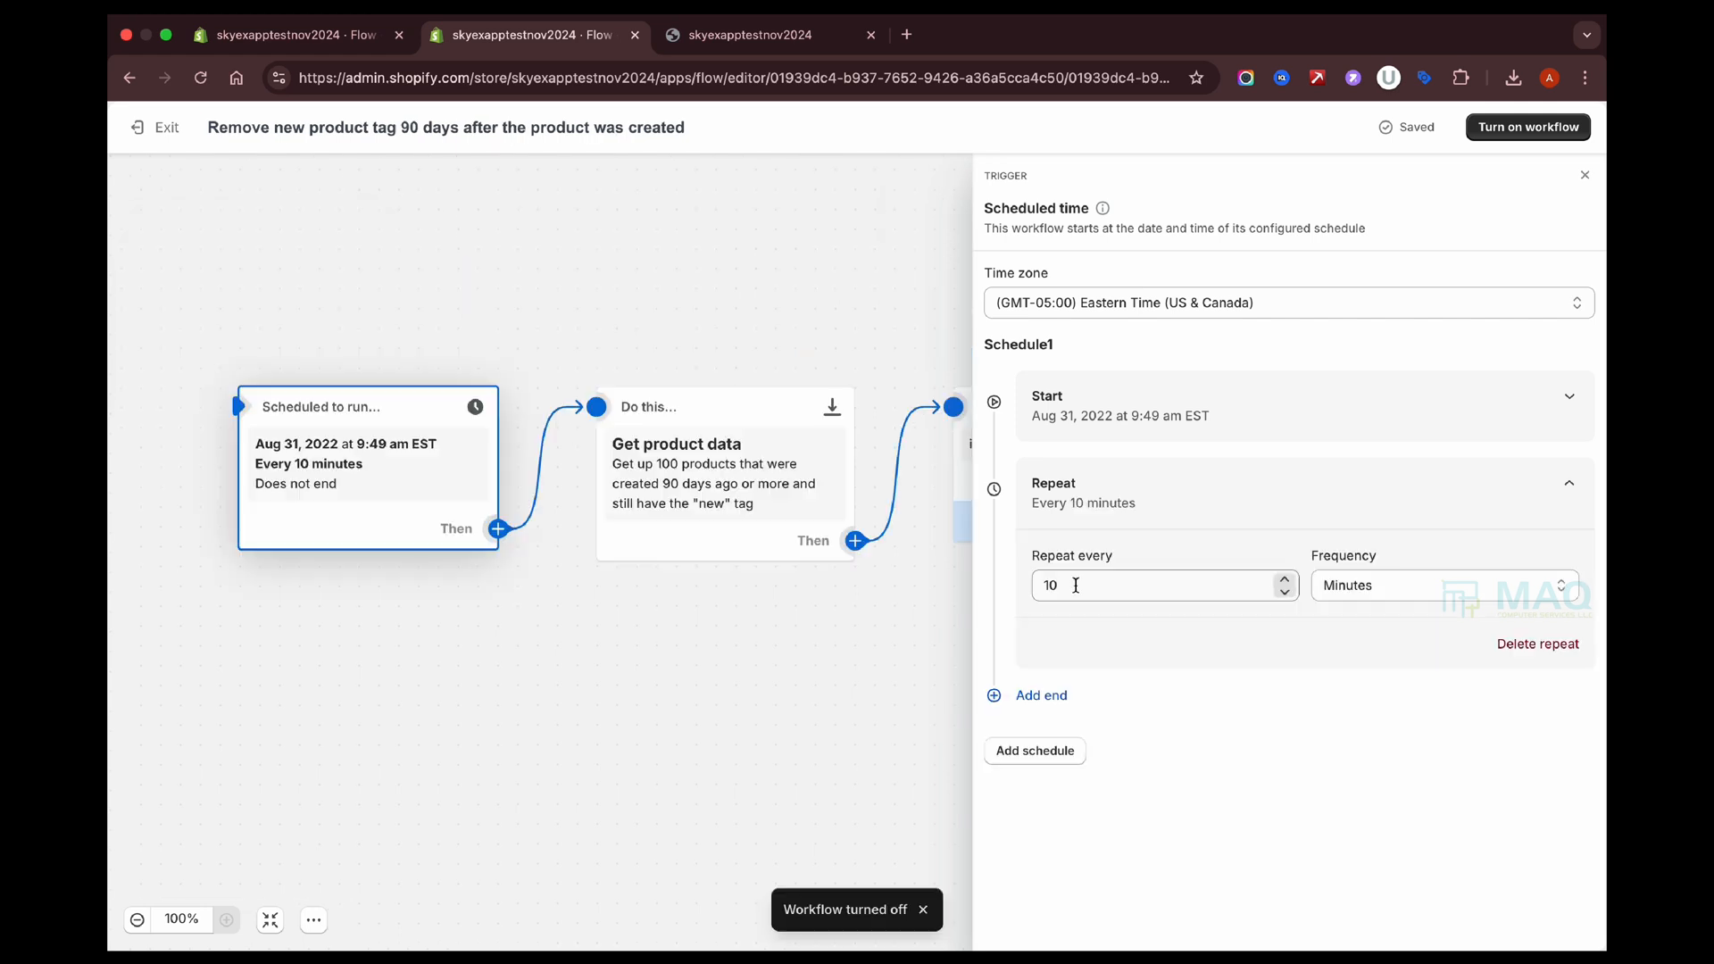
{"action": "left_click", "coordinate": [1086, 589]}
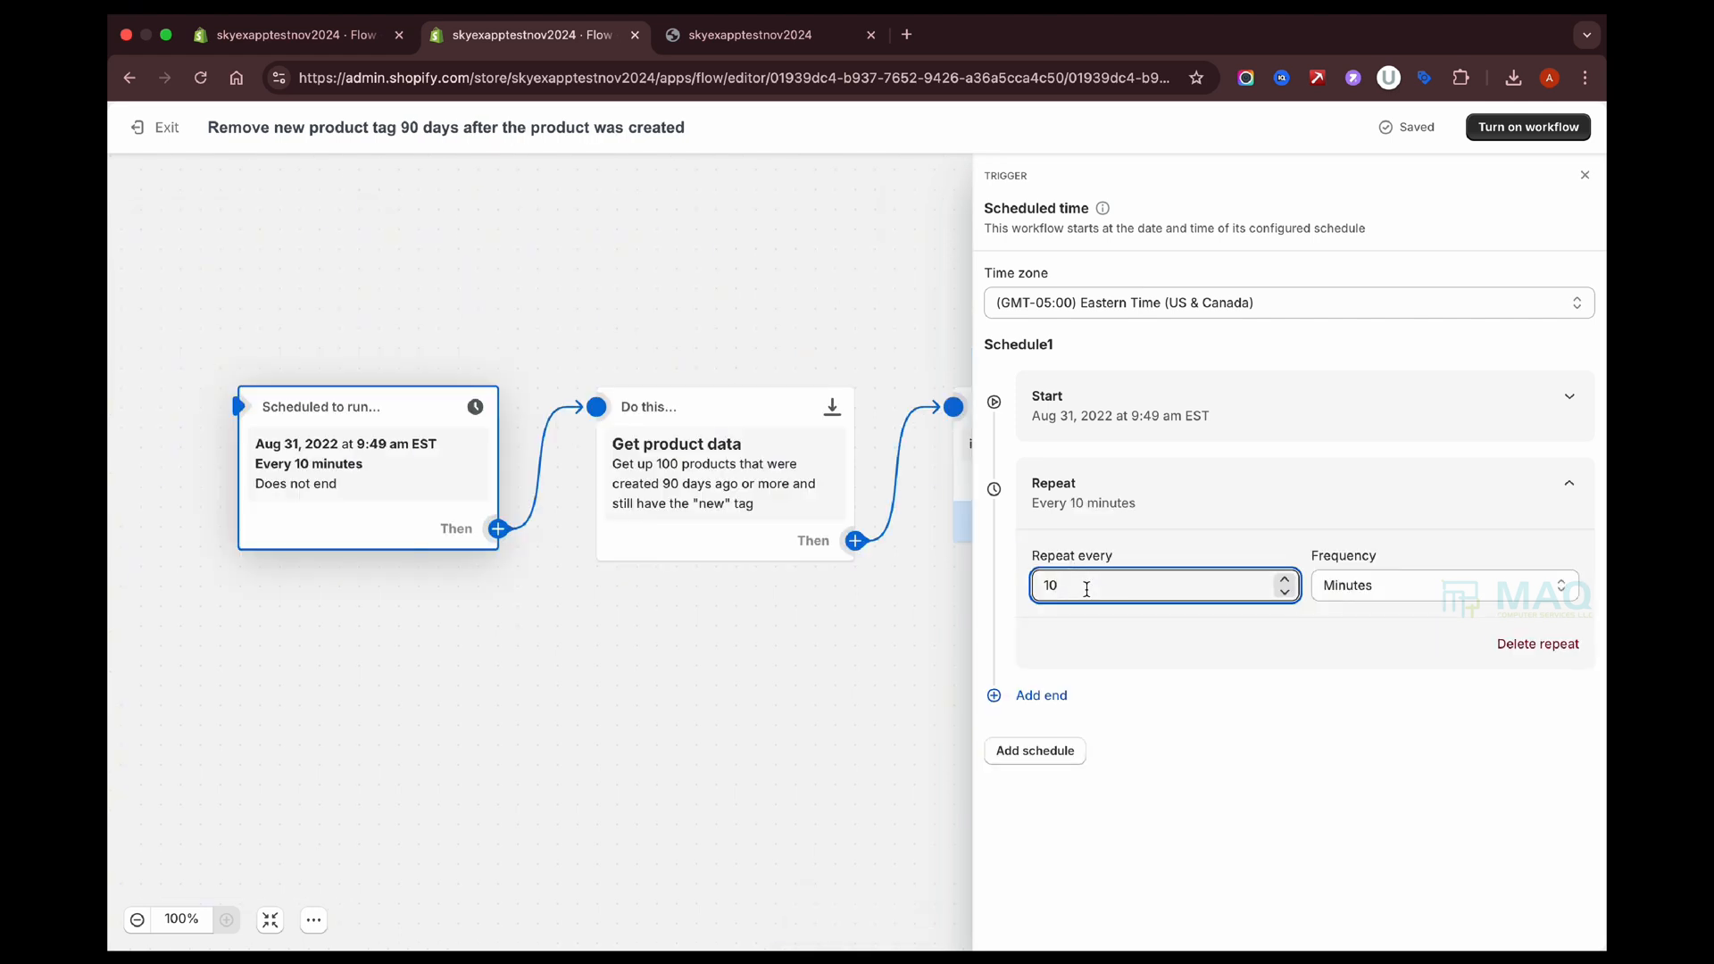
{"action": "left_click", "coordinate": [1584, 176]}
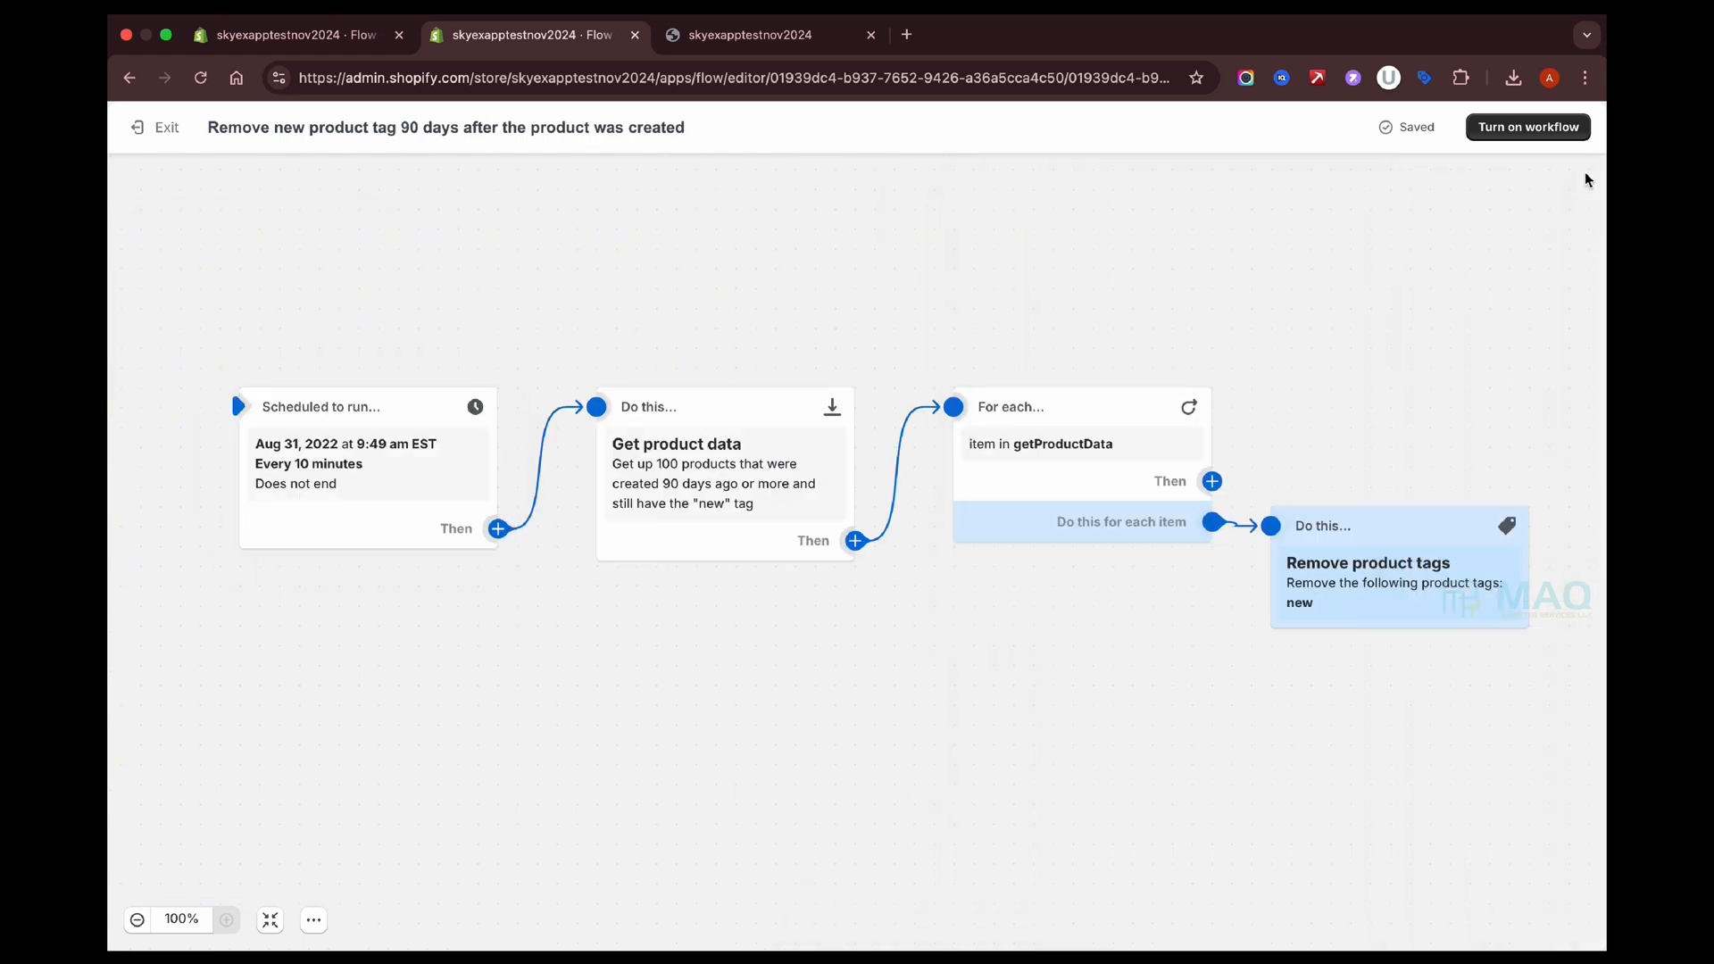
Change the date_minus period in the Get product data query to "1 day", keeping the tag:new filter.
{"action": "mouse_move", "coordinate": [832, 494]}
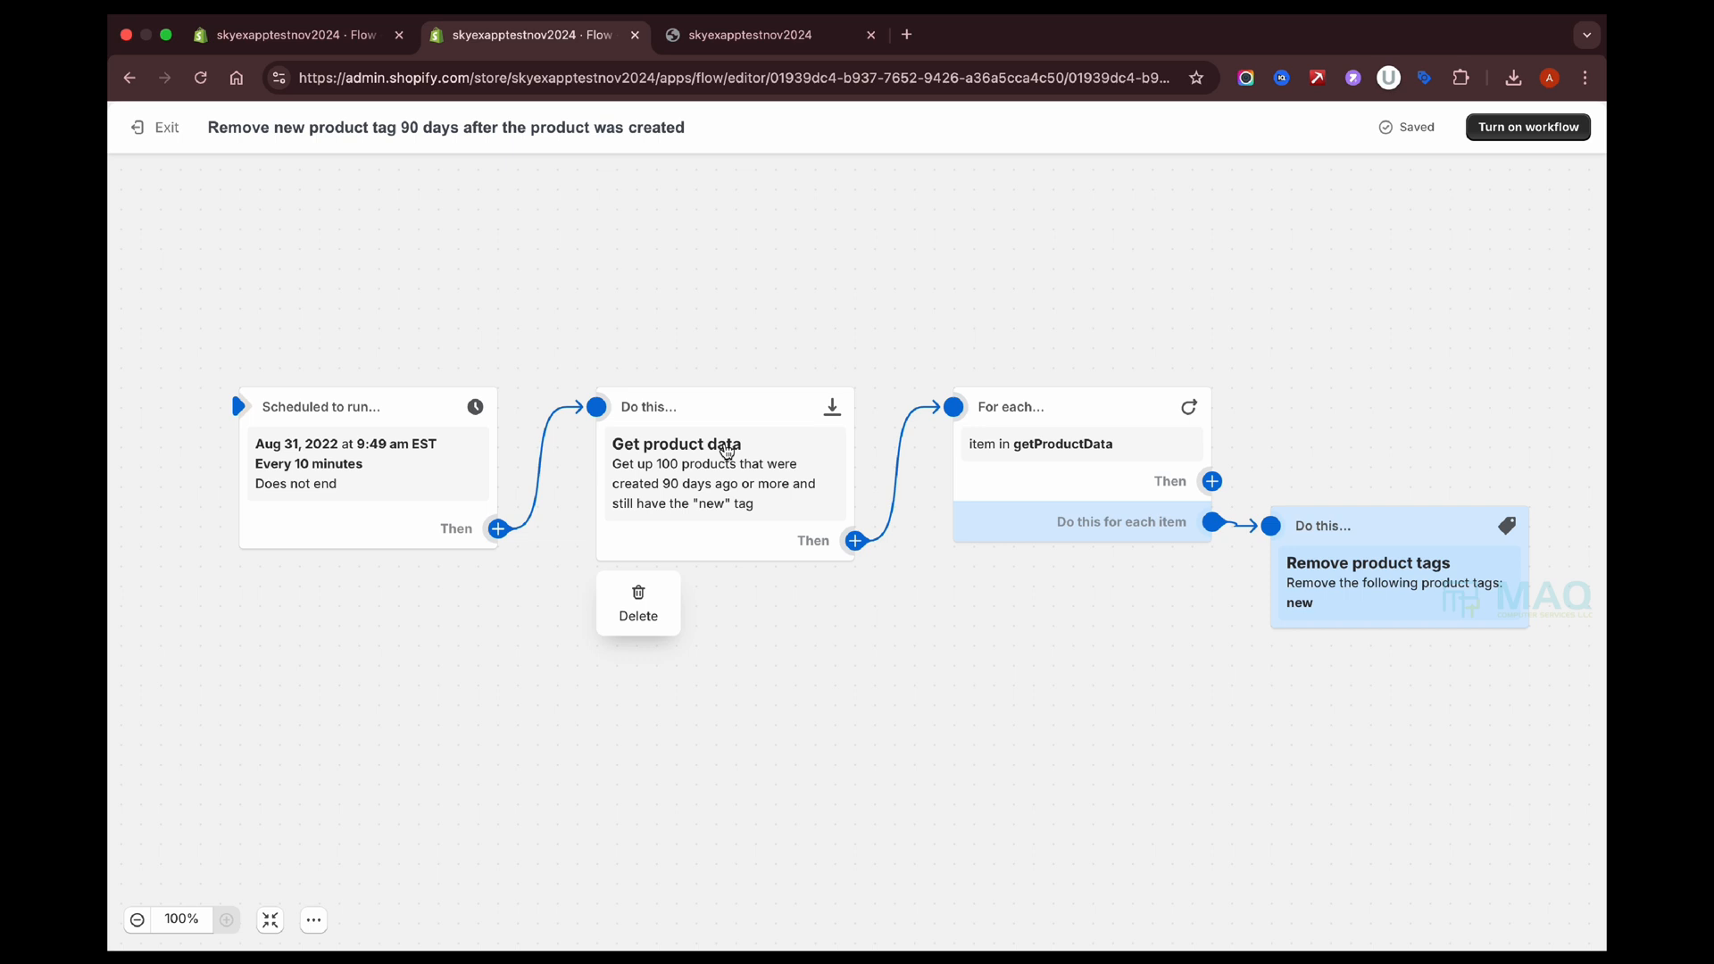
{"action": "left_click", "coordinate": [727, 451]}
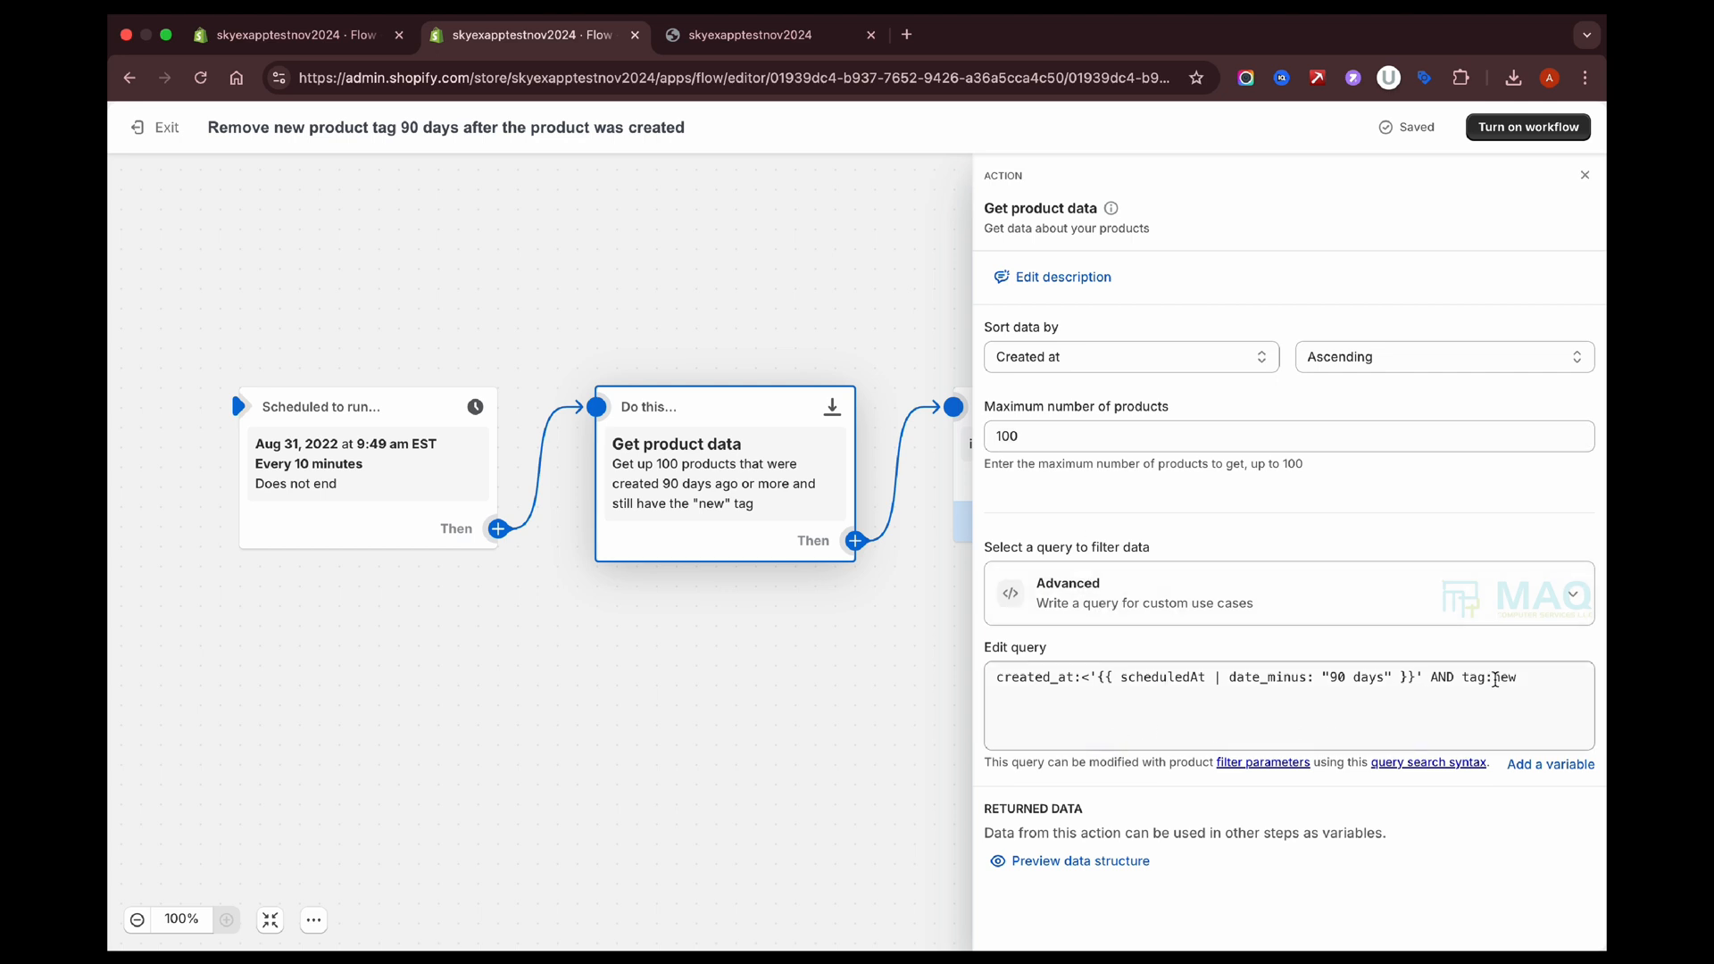
{"action": "left_click_drag", "start_coordinate": [1493, 678], "coordinate": [1516, 679]}
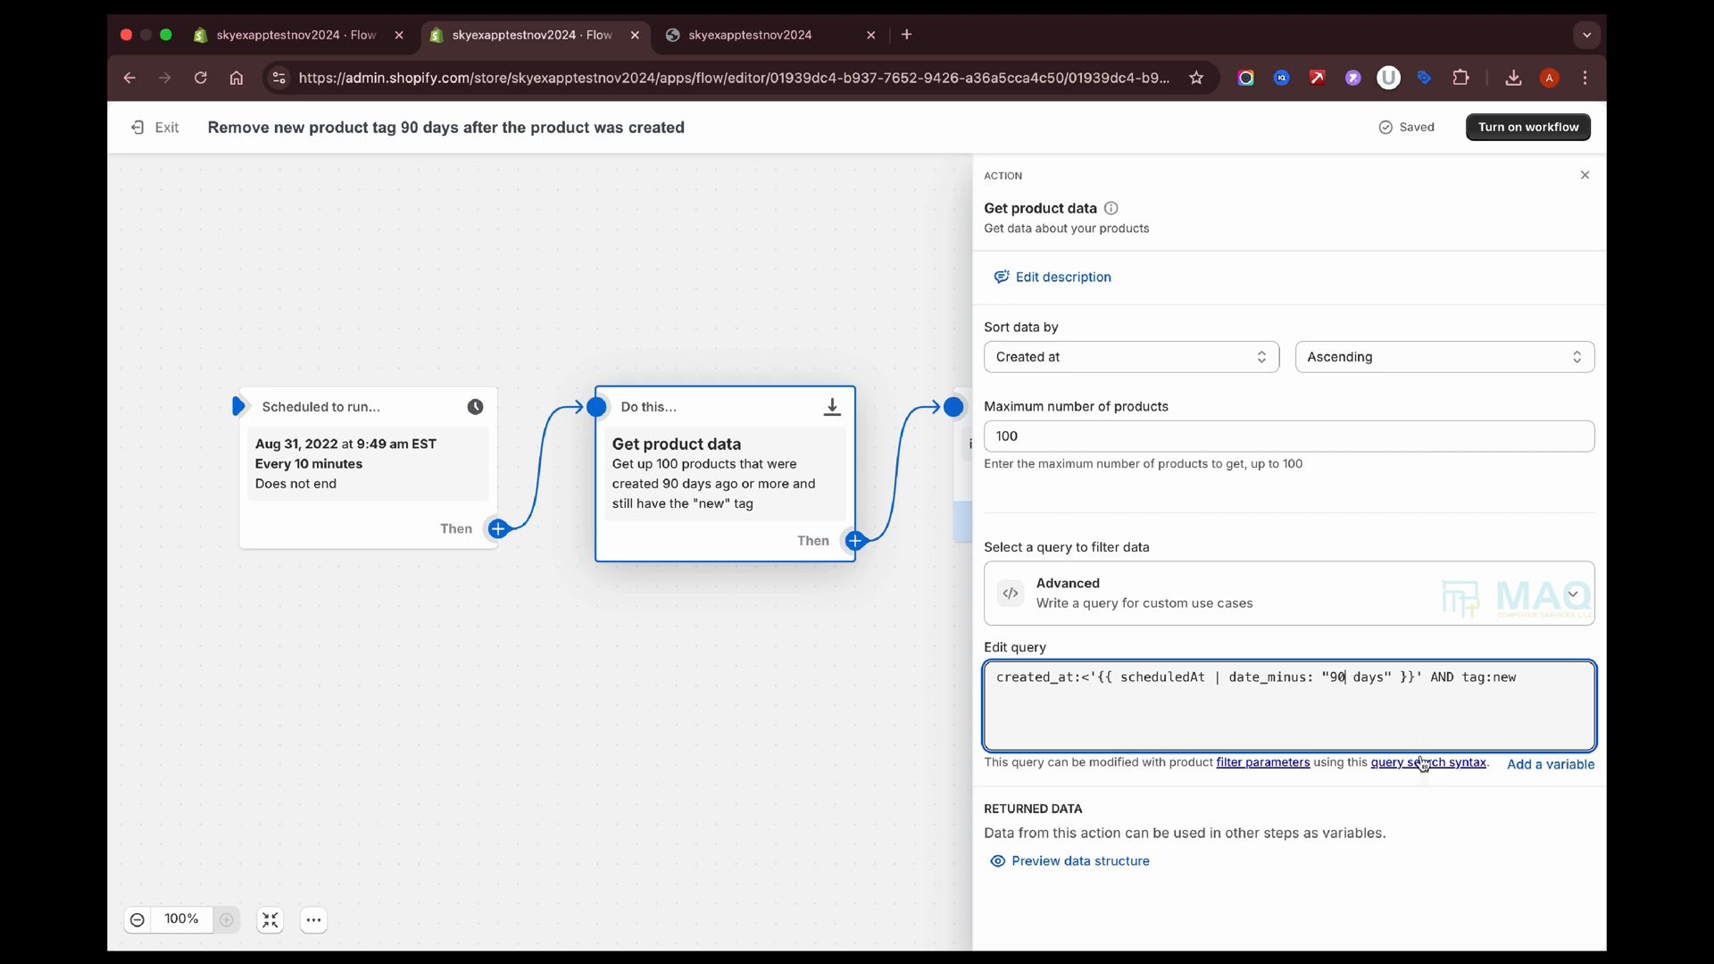
{"action": "key", "text": "BackSpace"}
{"action": "key", "text": "BackSpace"}
{"action": "type", "text": "1"}
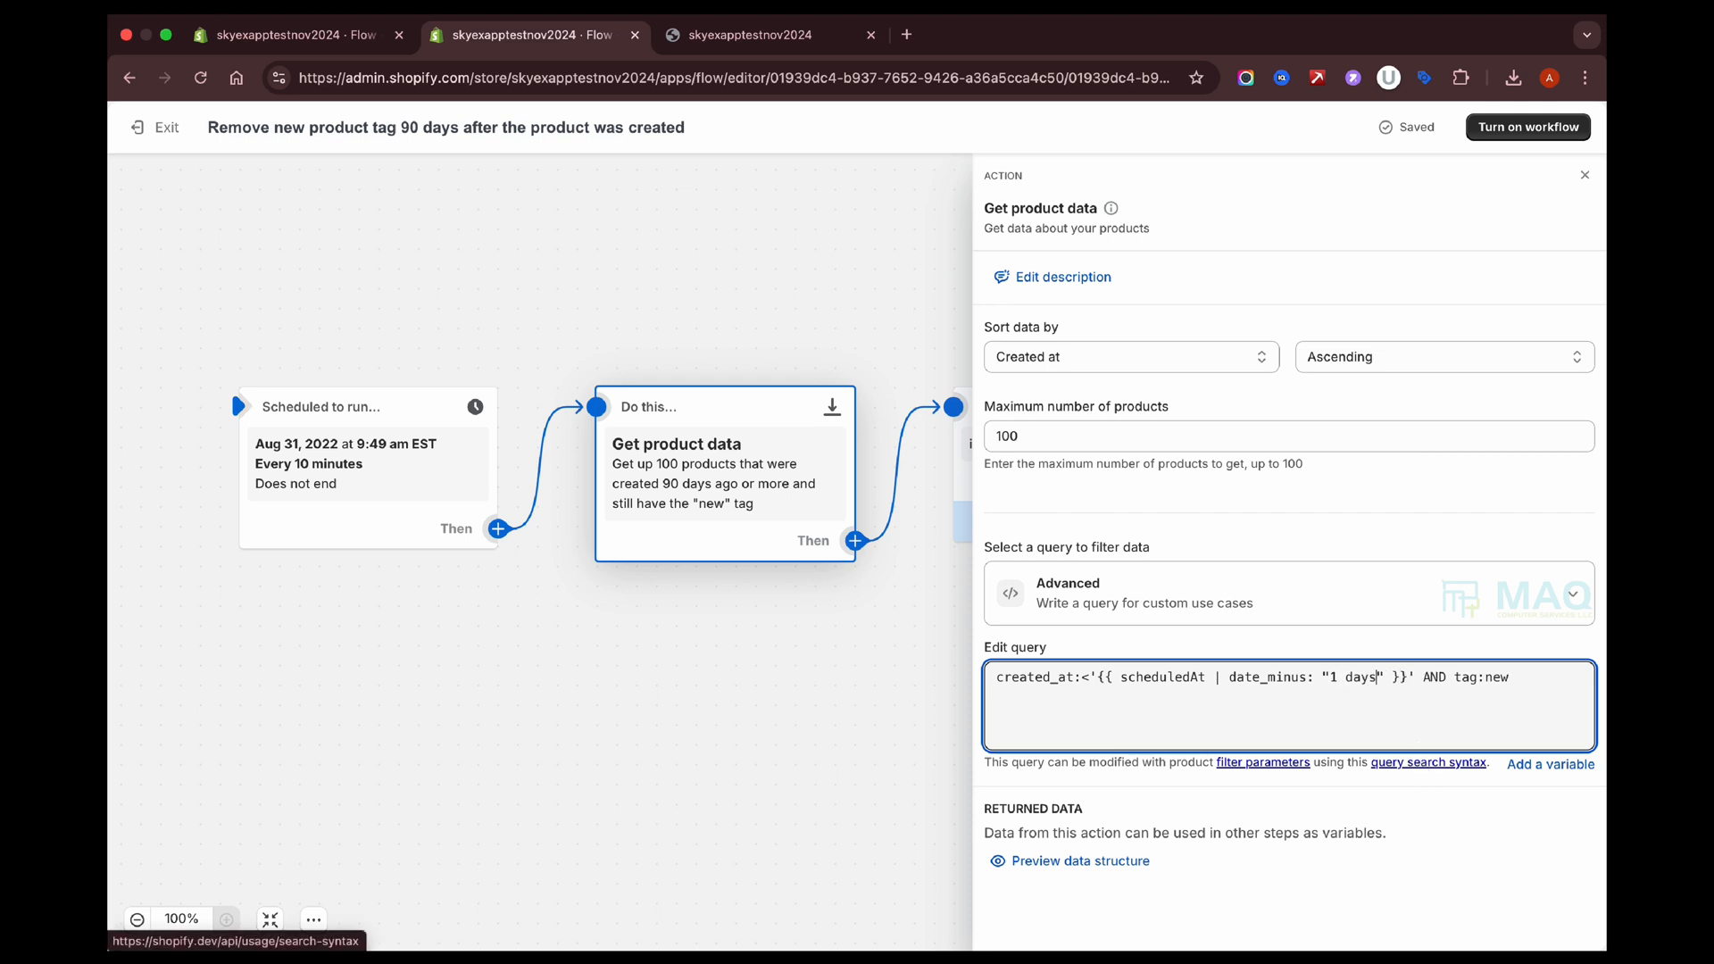
{"action": "key", "text": "BackSpace"}
Turn on the tag-removal workflow, review its product query and exit the editor to the workflow overview.
{"action": "left_click", "coordinate": [1528, 127]}
{"action": "left_click", "coordinate": [1127, 577]}
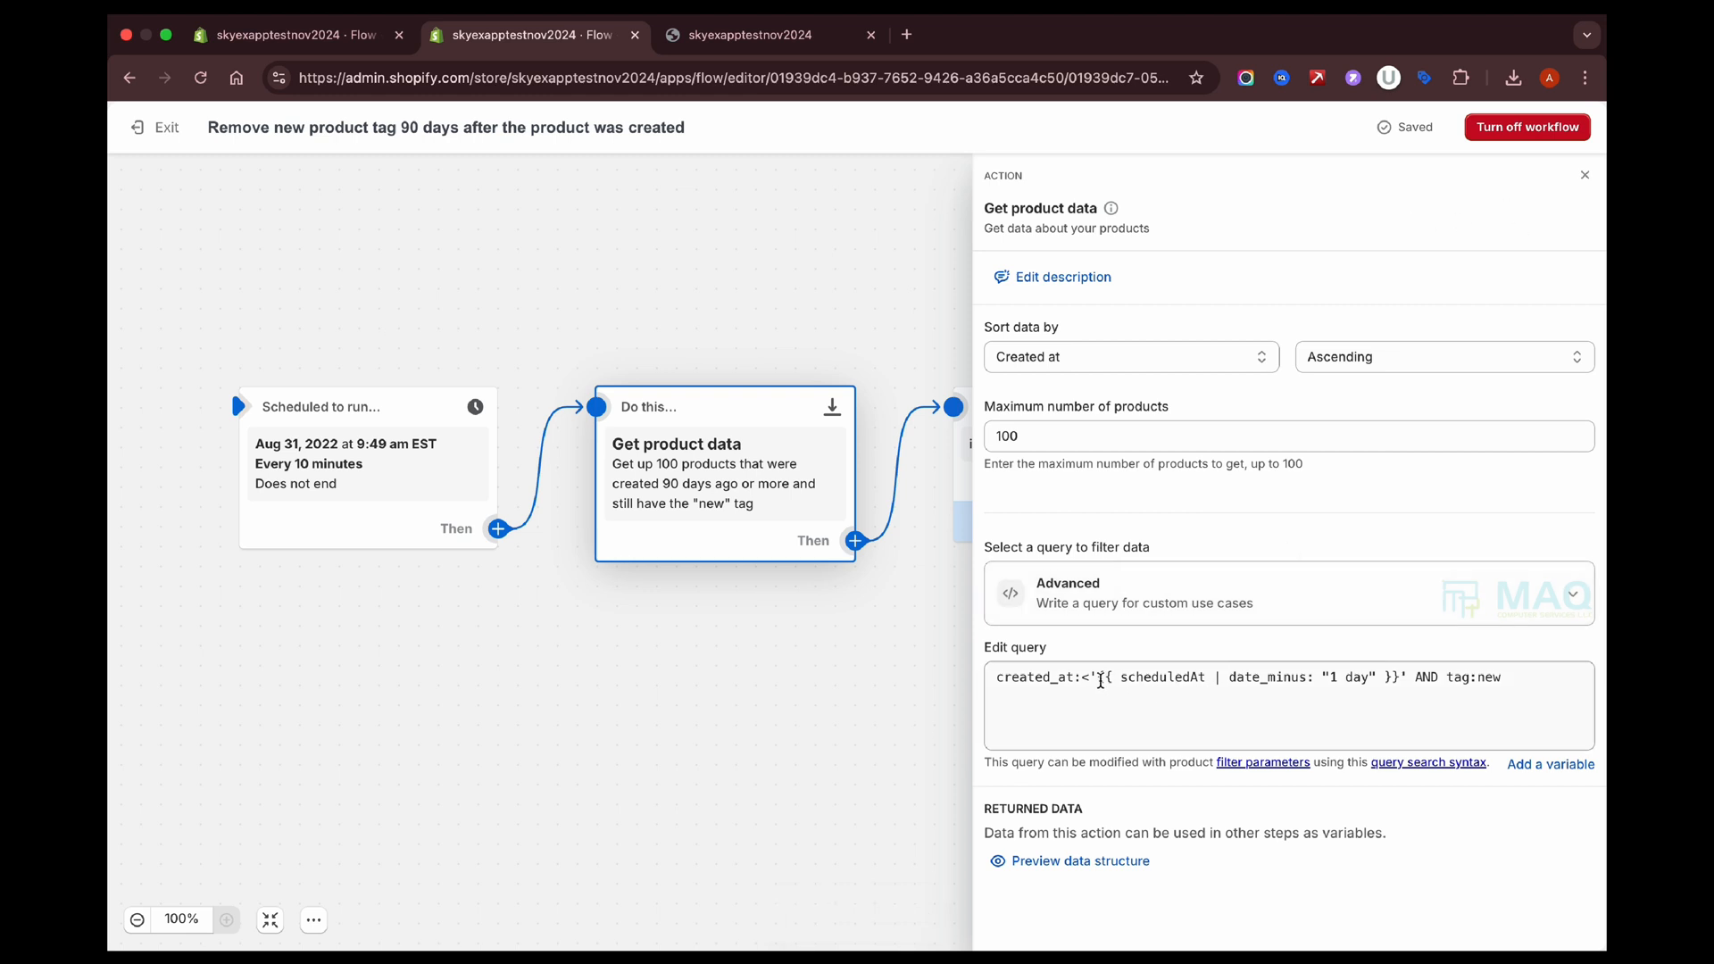
{"action": "mouse_move", "coordinate": [494, 451]}
{"action": "left_click", "coordinate": [1336, 680]}
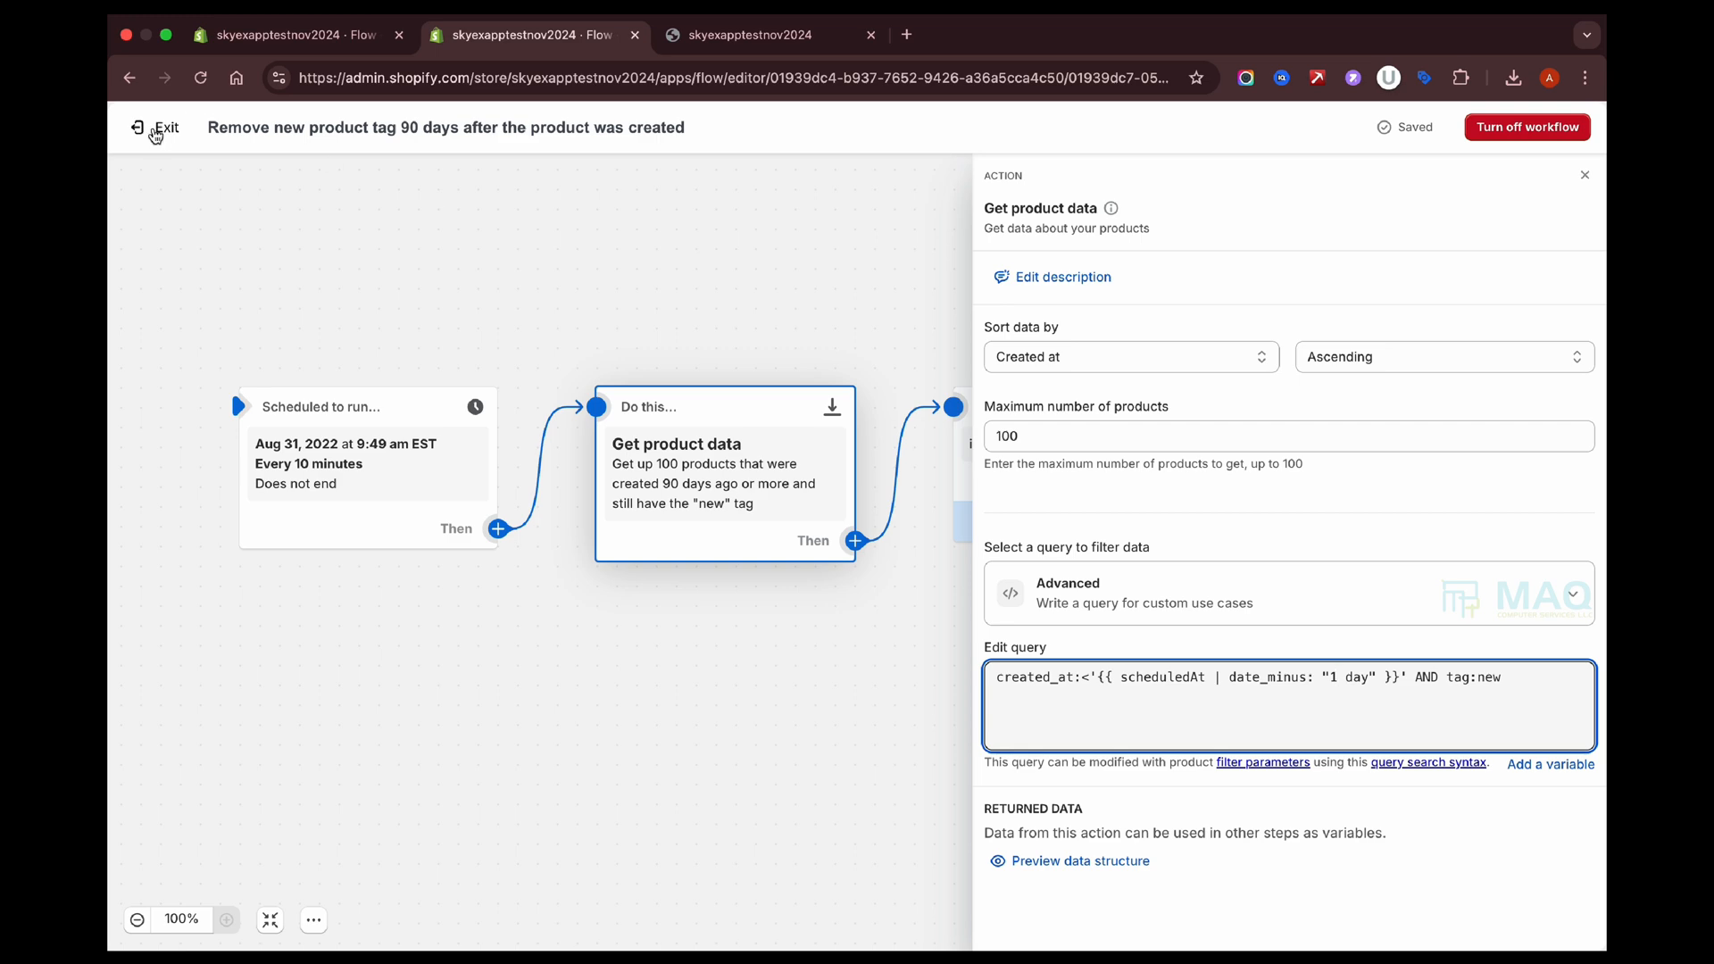
{"action": "left_click", "coordinate": [155, 132]}
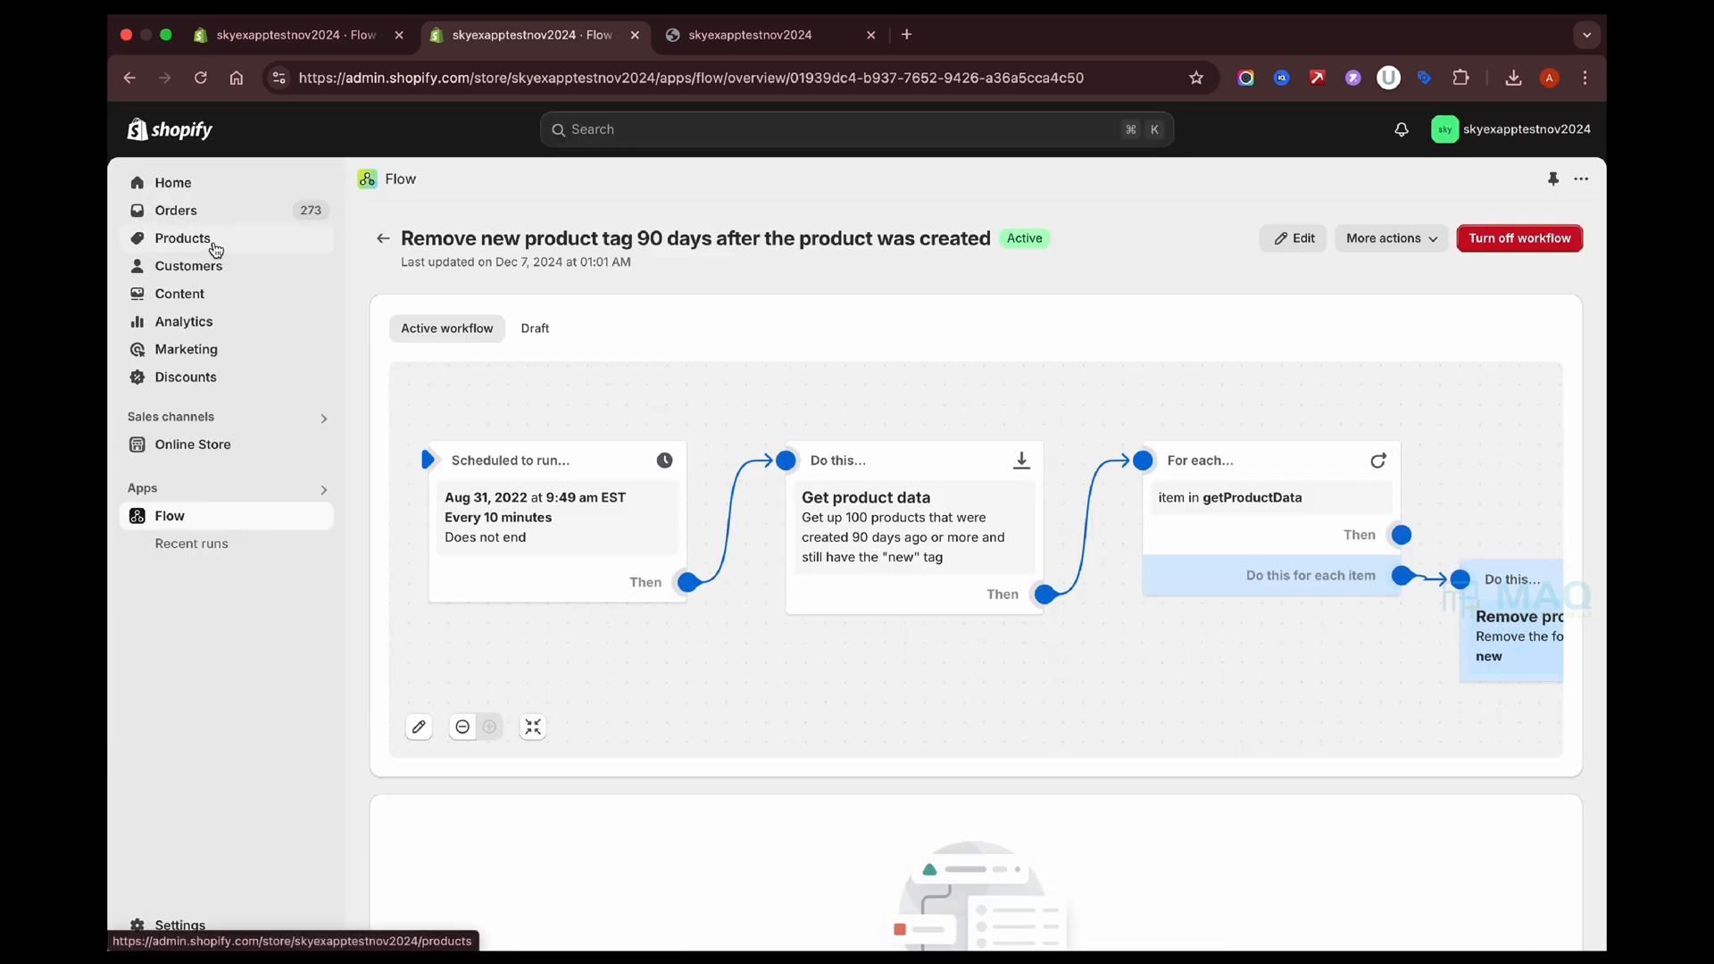
Open the Bliss Mart product from the product list and examine its collections and tags.
{"action": "left_click", "coordinate": [183, 238]}
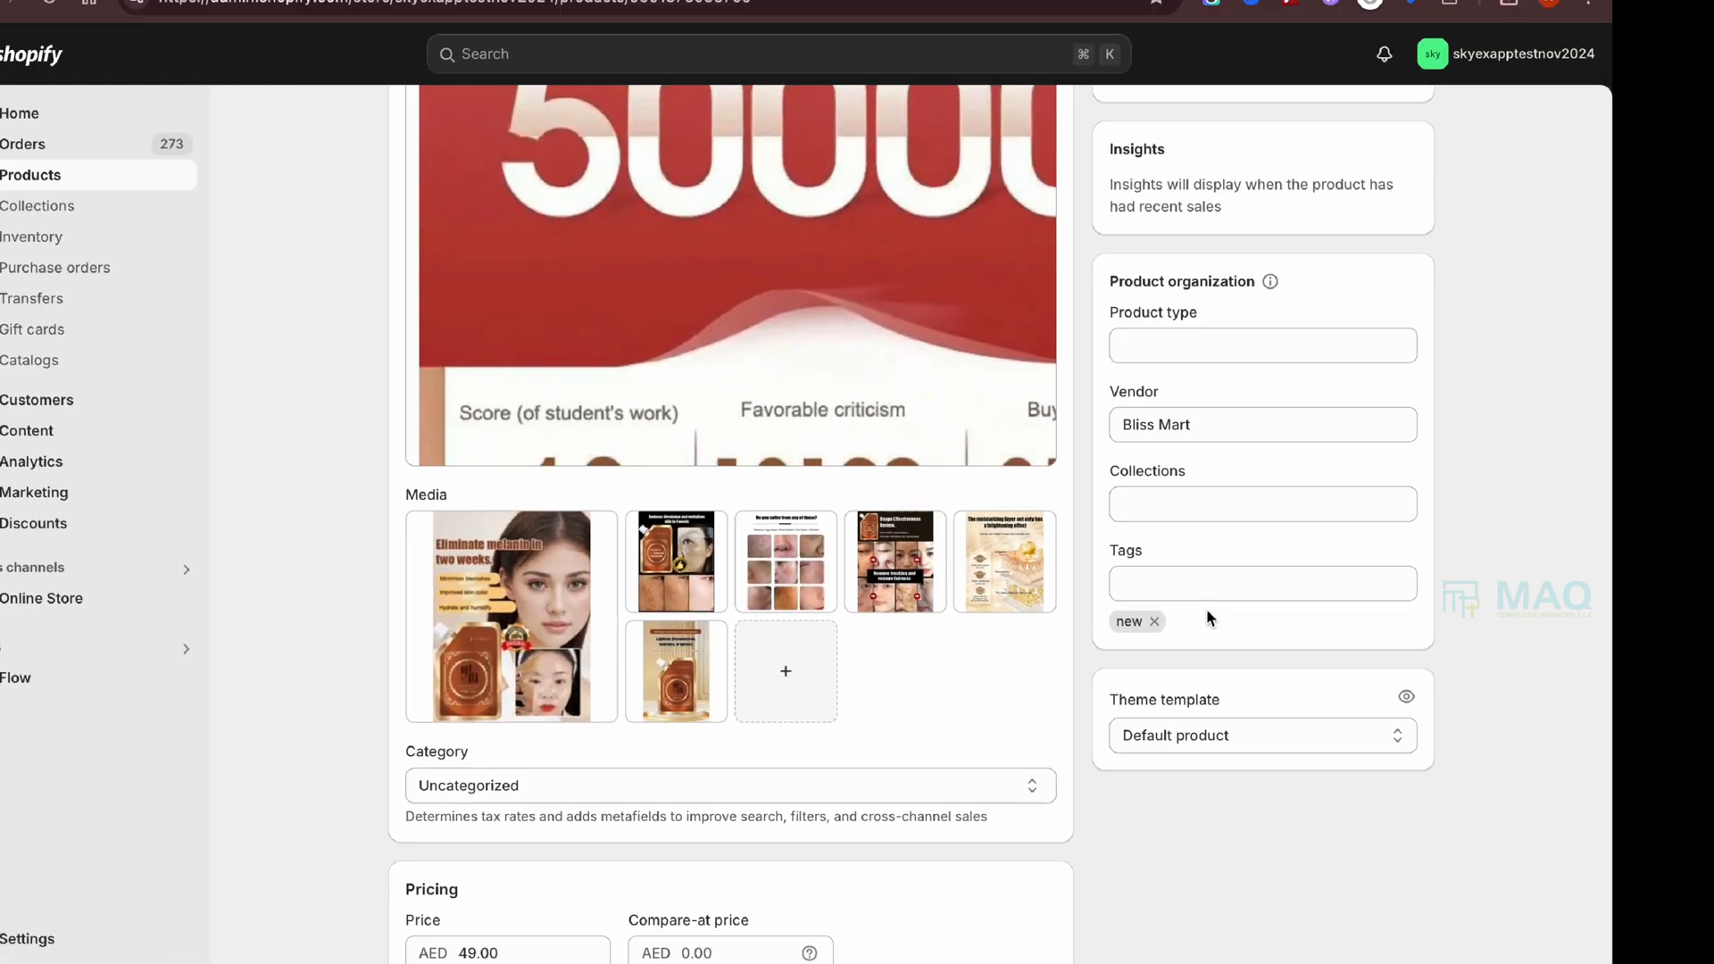
{"action": "scroll", "coordinate": [1422, 495], "scroll_direction": "down", "scroll_amount": 5}
{"action": "scroll", "coordinate": [1422, 495], "scroll_direction": "up", "scroll_amount": 3}
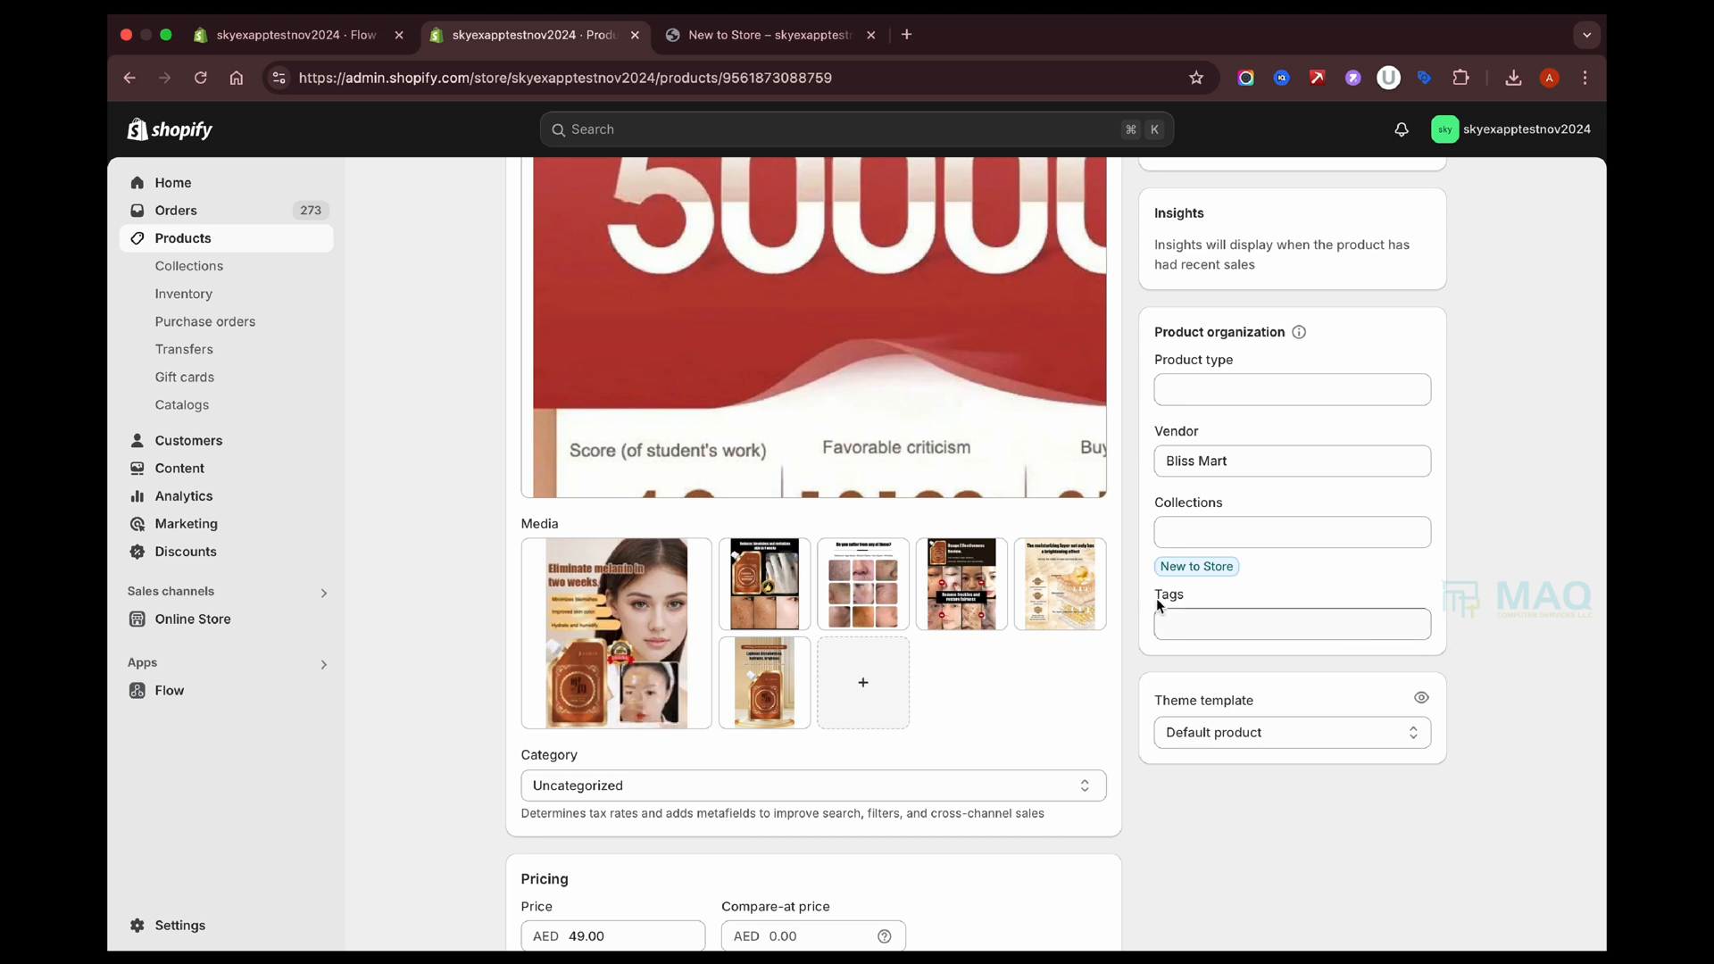
Open the latest run of the tag-removal workflow in Flow and examine its processed item and trigger data.
{"action": "left_click", "coordinate": [191, 692]}
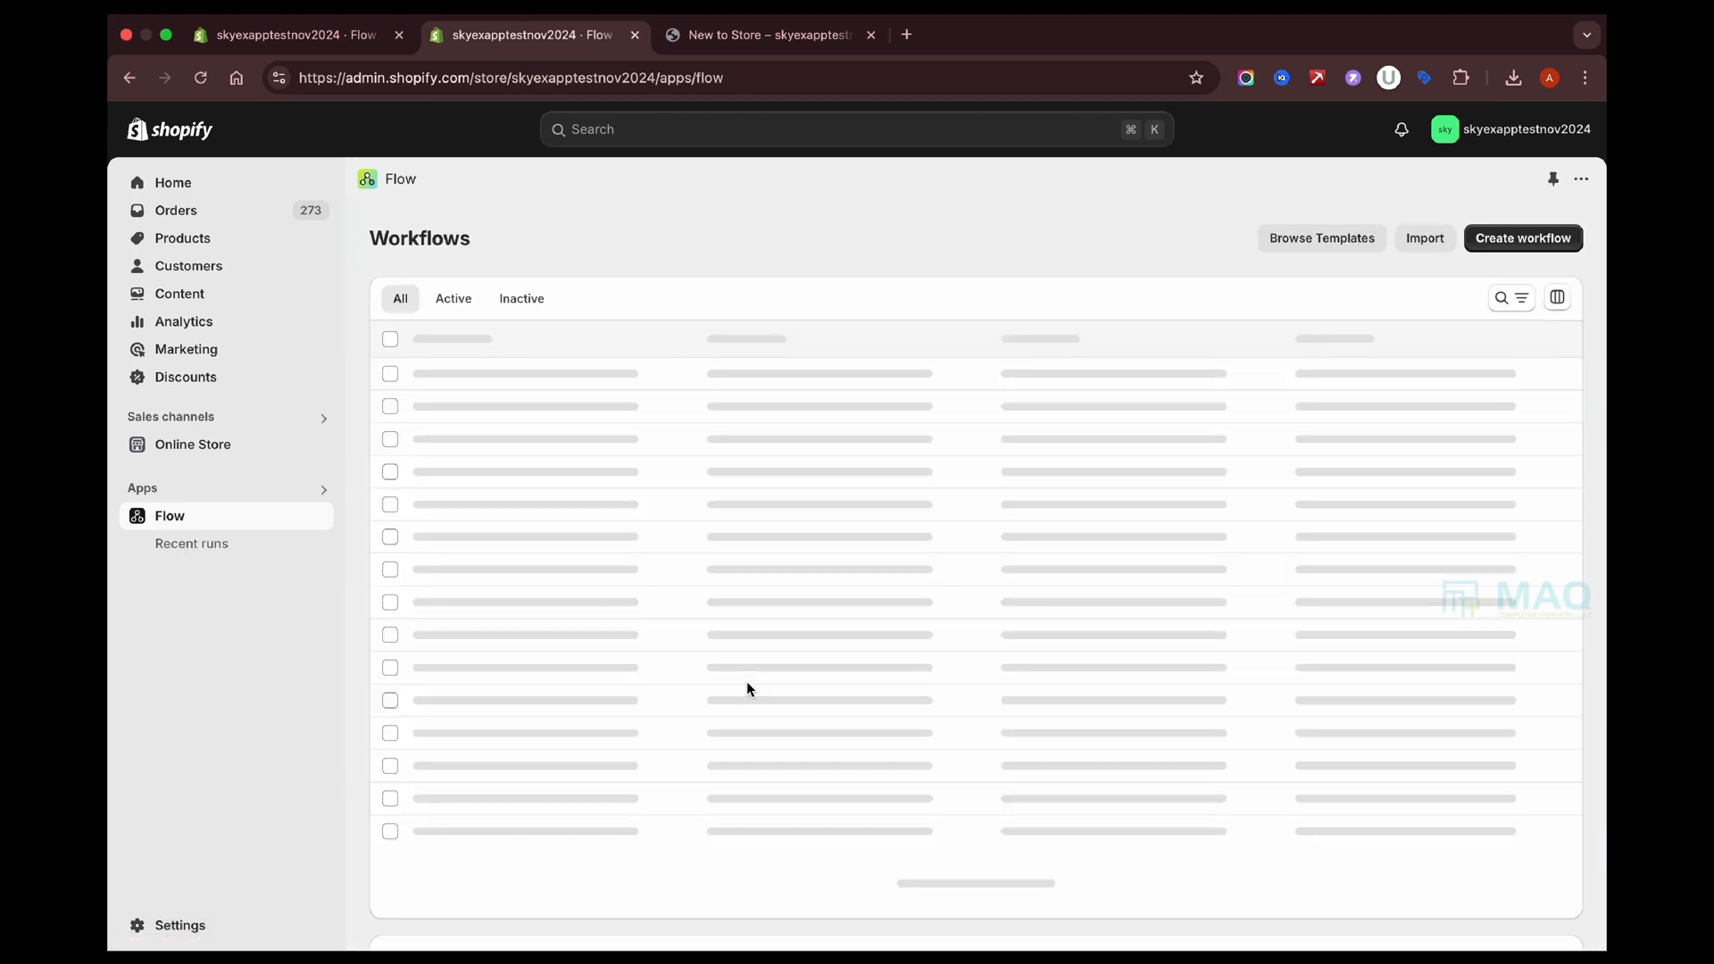
{"action": "left_click", "coordinate": [616, 375]}
{"action": "scroll", "coordinate": [1005, 754], "scroll_direction": "down", "scroll_amount": 3}
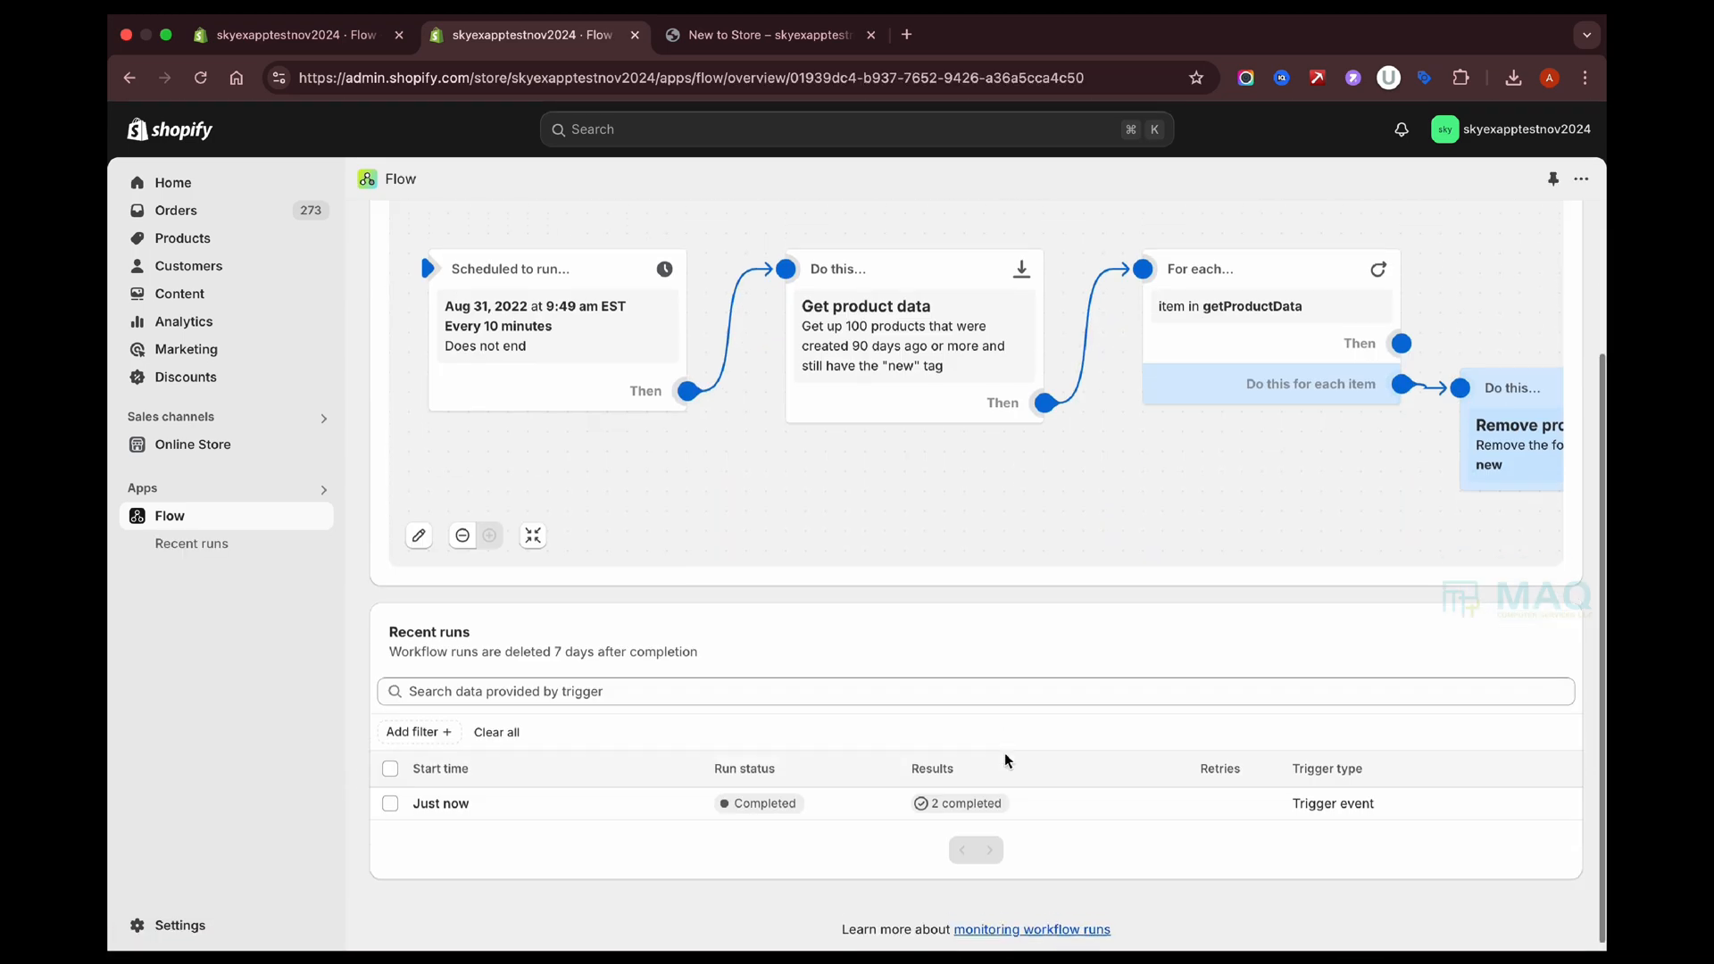
{"action": "mouse_move", "coordinate": [1000, 795]}
{"action": "left_click", "coordinate": [1054, 892]}
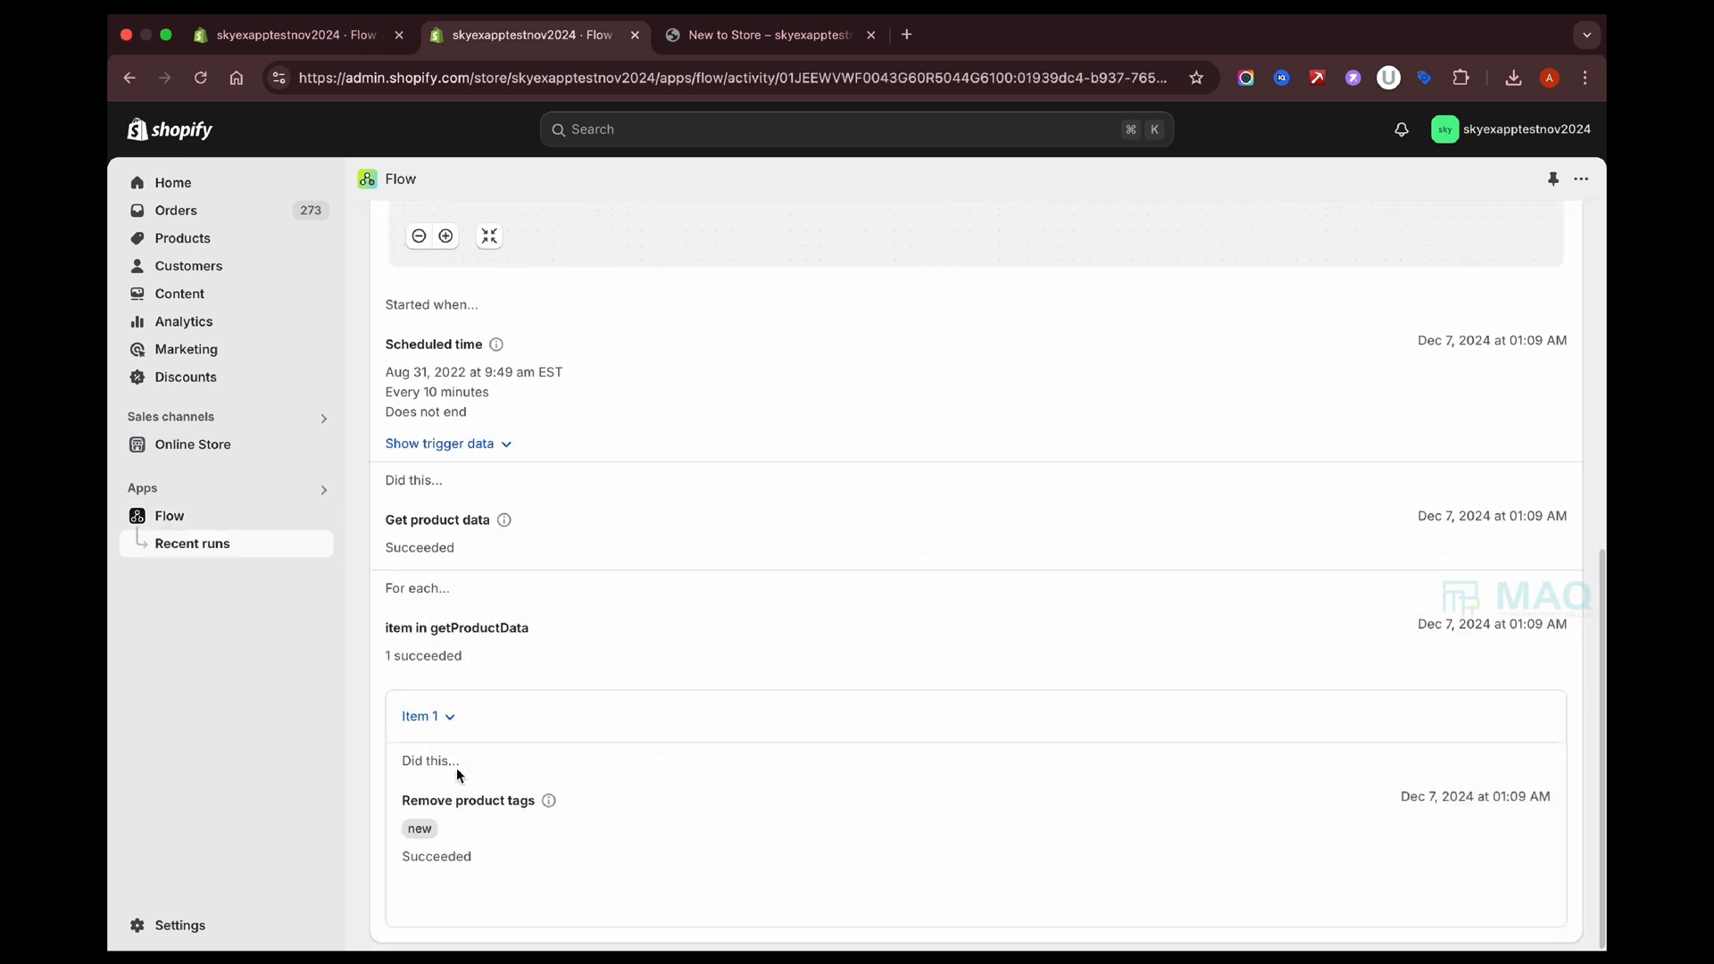
{"action": "left_click", "coordinate": [426, 716]}
{"action": "left_click", "coordinate": [558, 457]}
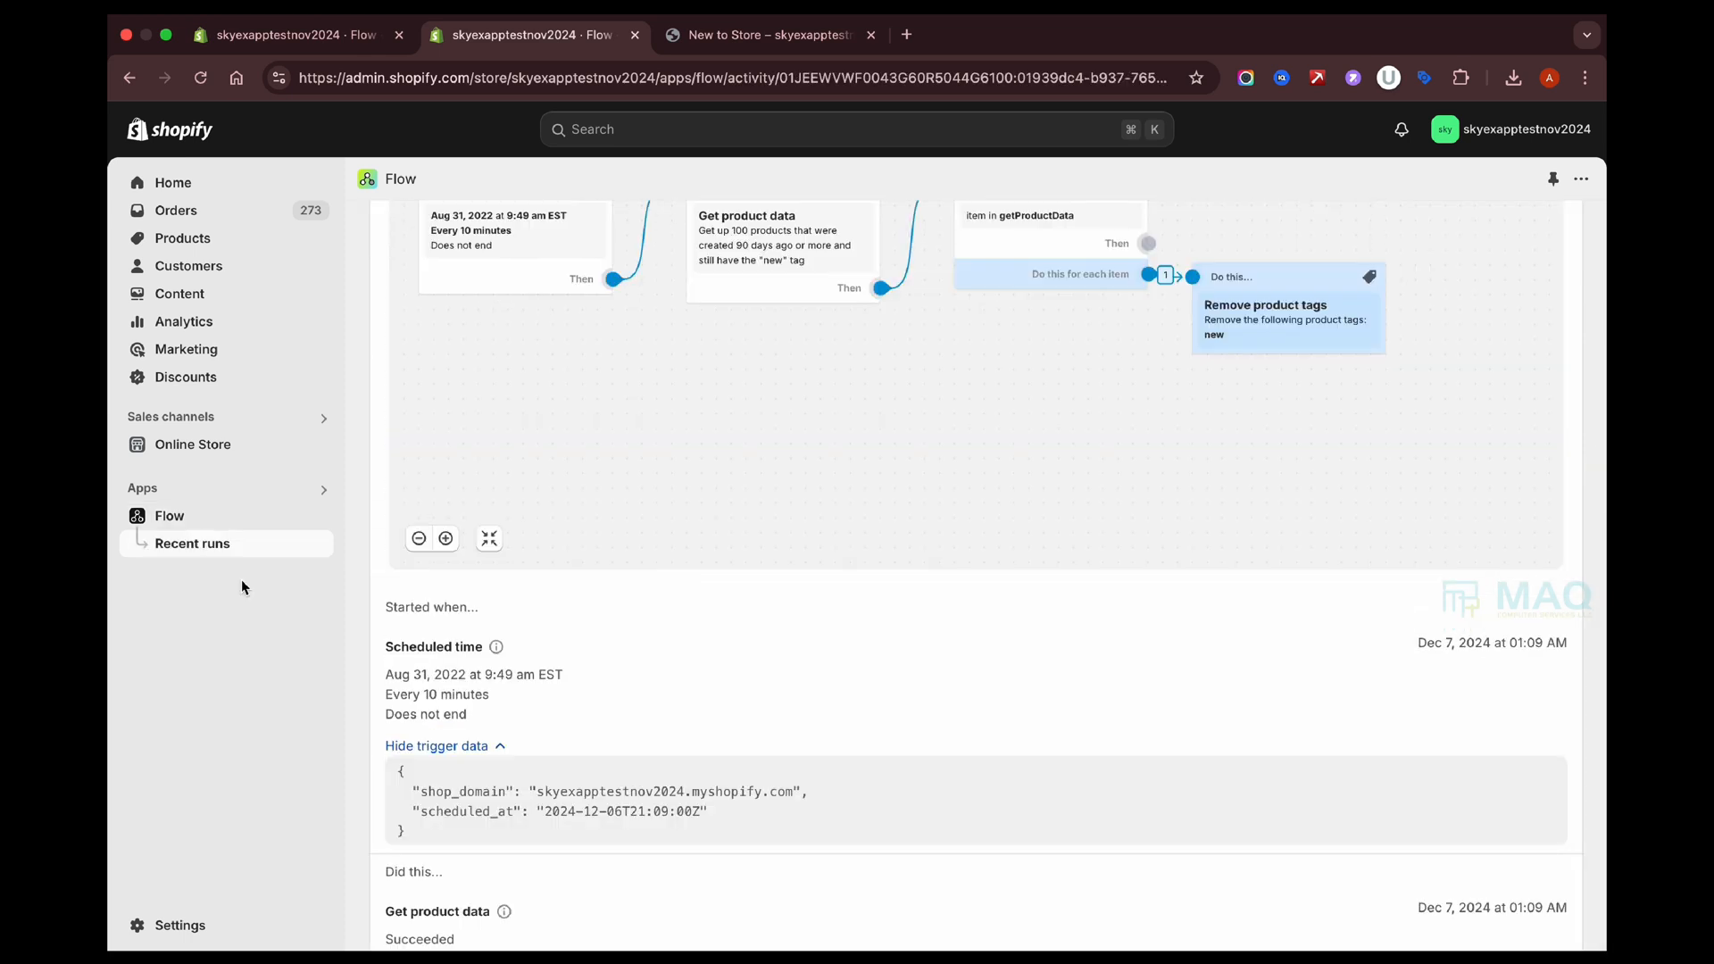